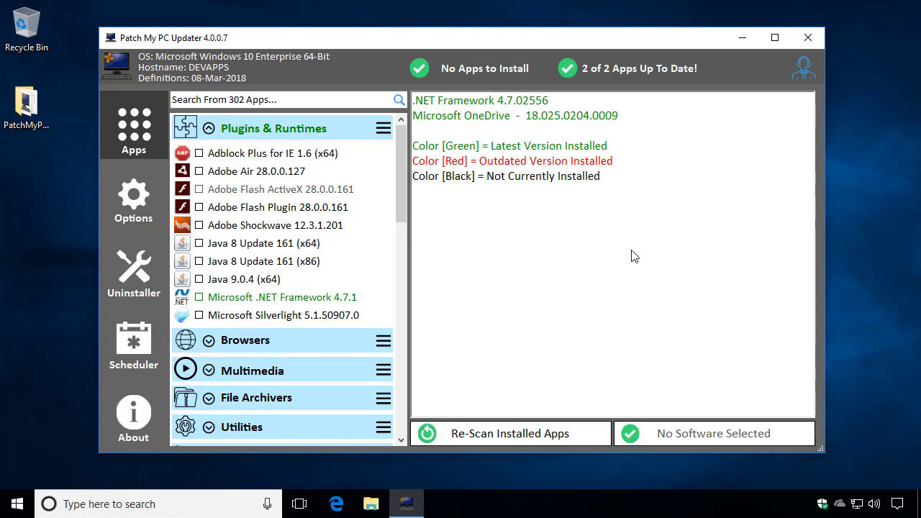
Check the desktop folder PatchMyPCUpdater for its contents and full path, and minimize its window
double_click(29, 107)
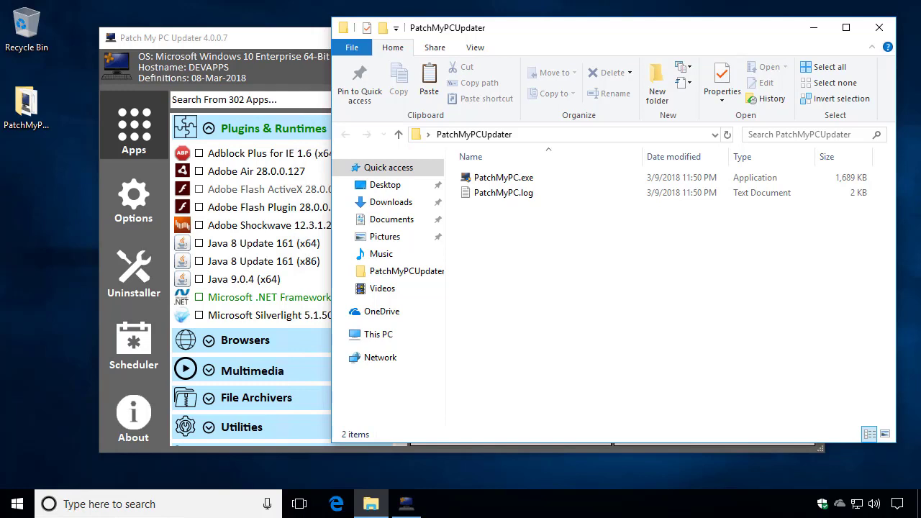
left_click(608, 136)
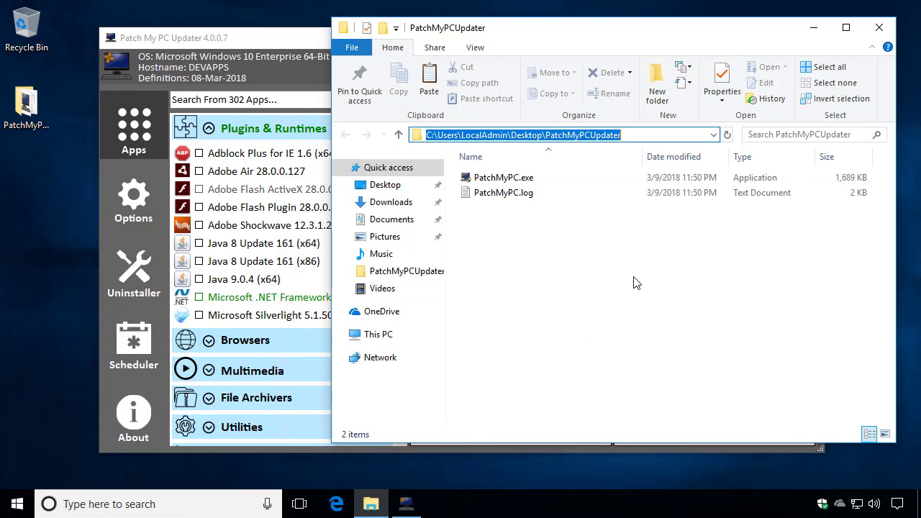
left_click_drag(762, 29, 625, 25)
left_click(680, 26)
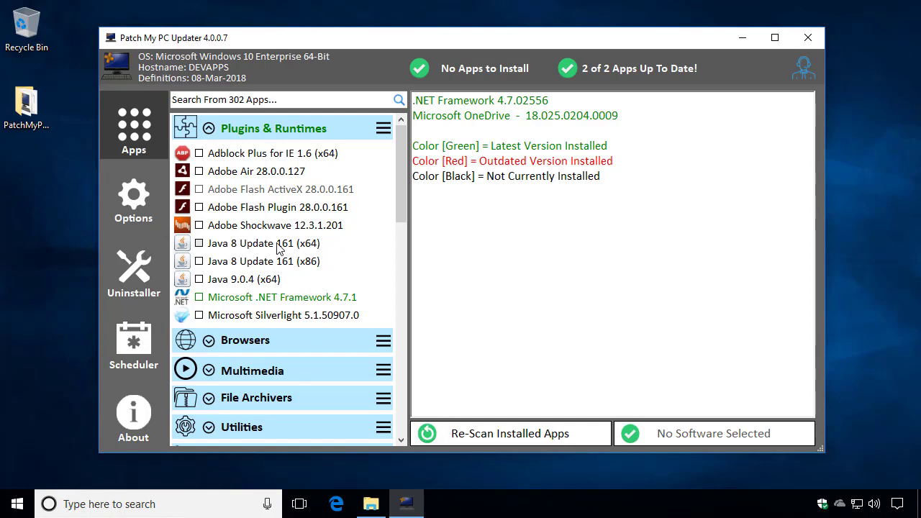
Add 7-Zip 18.01 (x64) from the File Archivers group as an auto-install app in PatchMyPC.ini
scroll(309, 223, "down", 1)
scroll(315, 219, "up", 1)
scroll(275, 195, "down", 1)
scroll(276, 196, "up", 1)
left_click(337, 138)
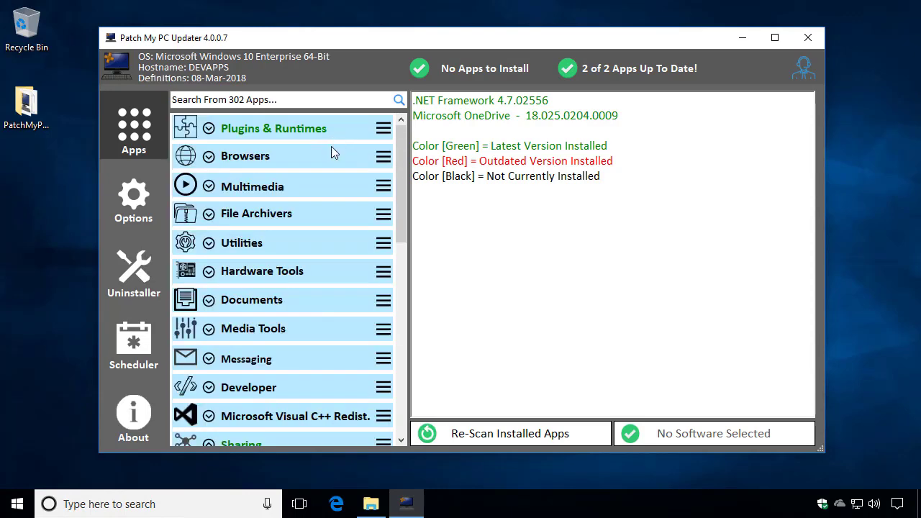
left_click(264, 250)
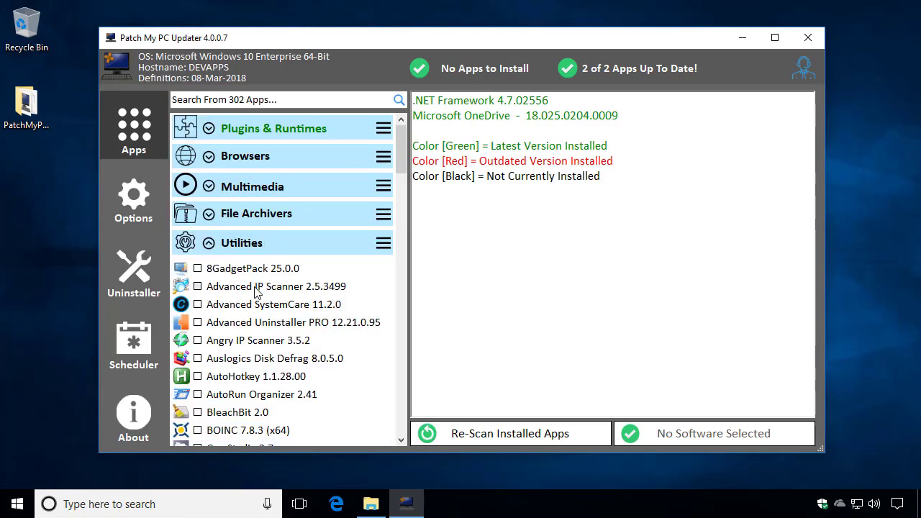
scroll(257, 291, "down", 2)
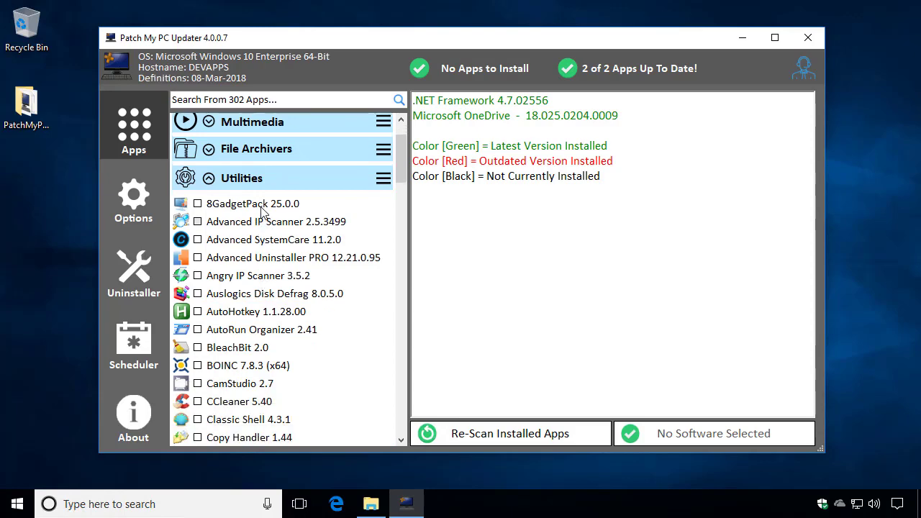
left_click(259, 154)
right_click(237, 174)
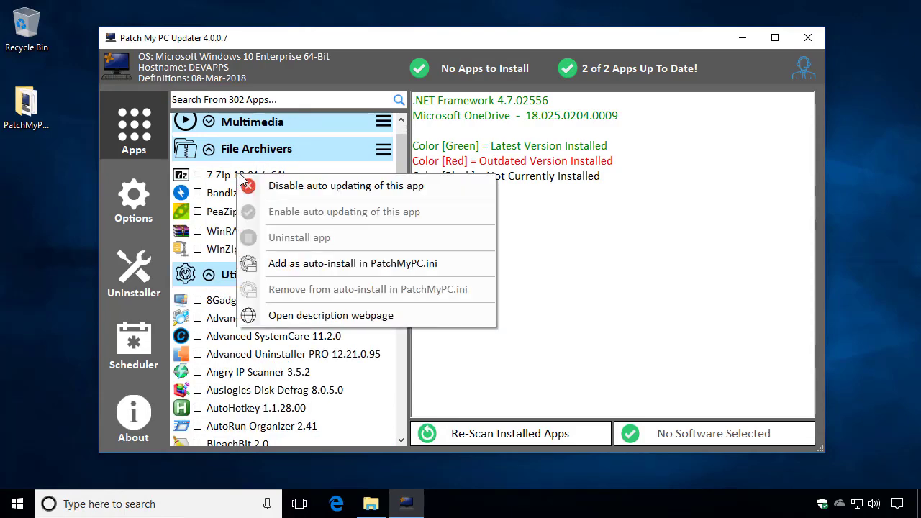
left_click(332, 266)
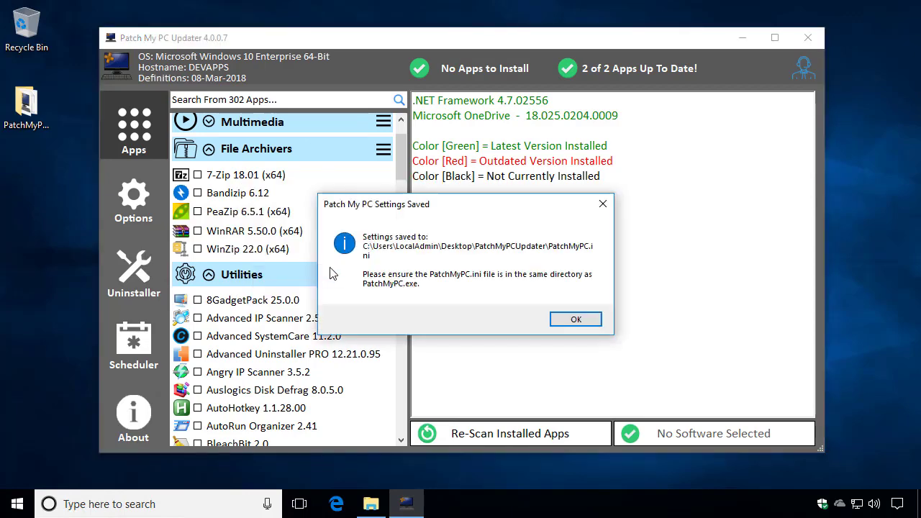
Check the PatchMyPCUpdater folder for the saved PatchMyPC.ini file, and return to the updater's app list
mouse_move(374, 507)
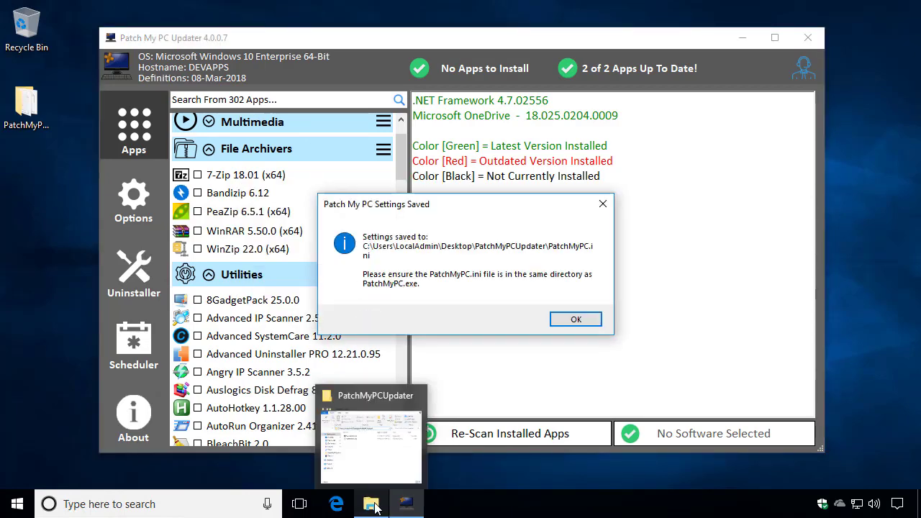
left_click(383, 435)
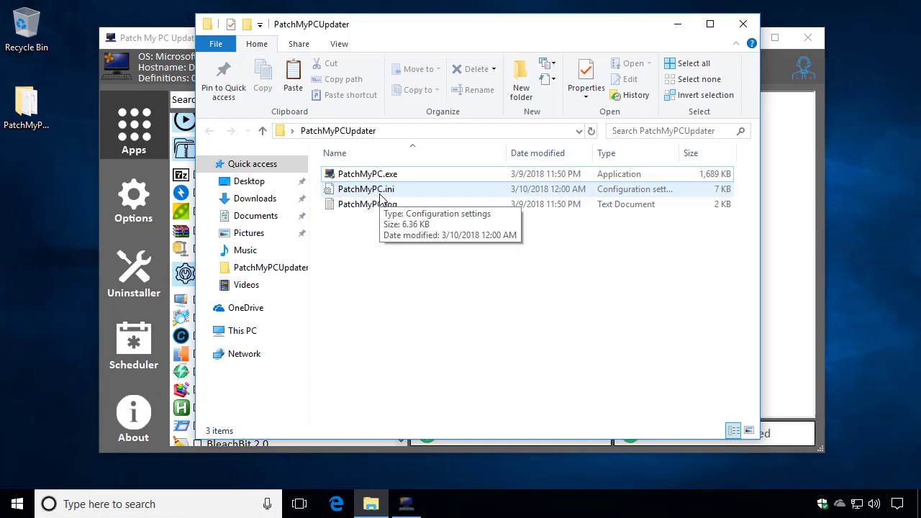
left_click(425, 175)
left_click(431, 230)
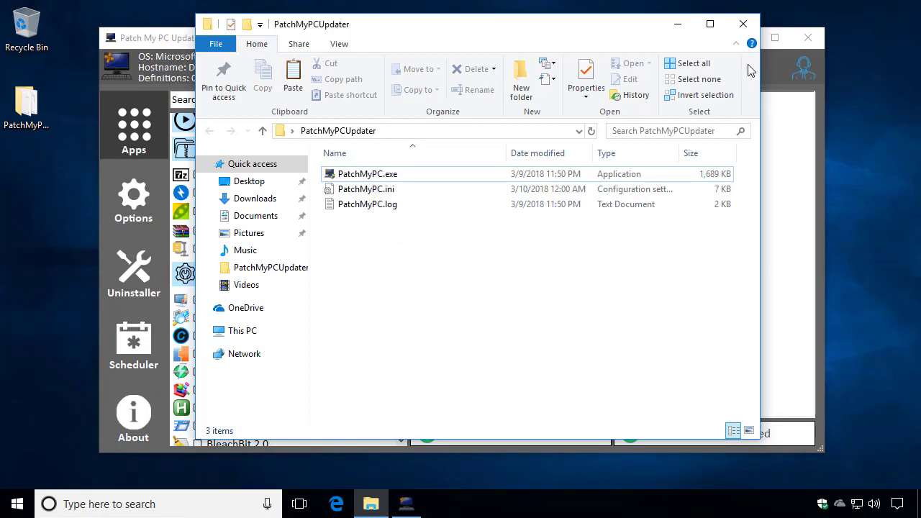
left_click(680, 30)
left_click_drag(403, 207, 236, 113)
left_click(432, 230)
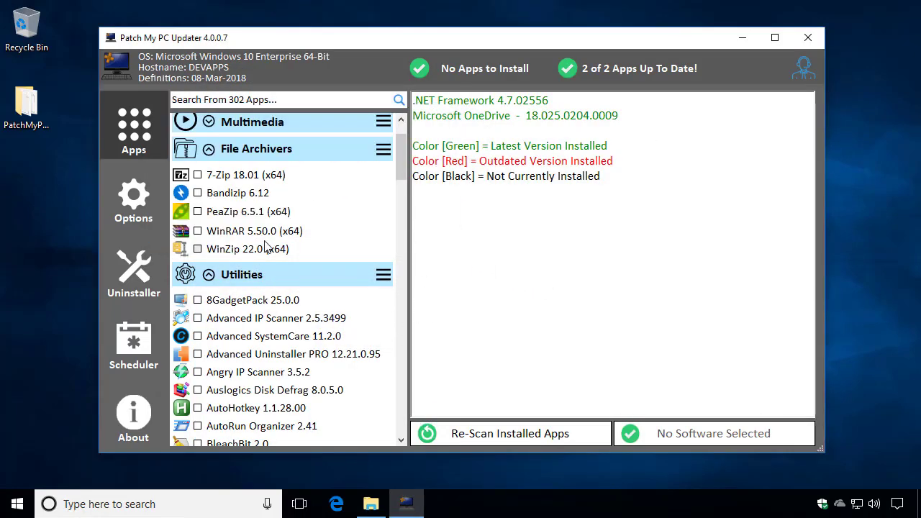
Add Notepad++ 7.5.5 (x64) from the Developer group as an auto-install app in PatchMyPC.ini and review its removal option
scroll(263, 245, "down", 2)
scroll(263, 230, "down", 1)
left_click(261, 194)
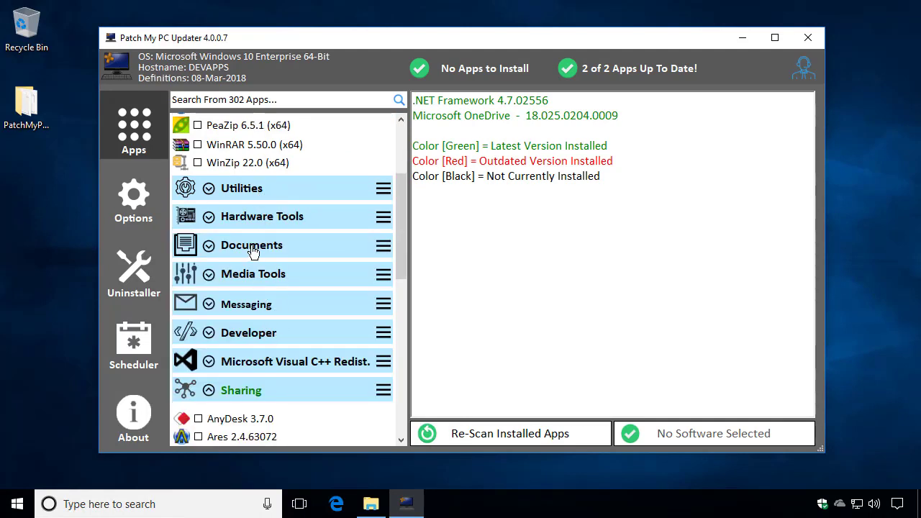
left_click(249, 332)
scroll(253, 354, "down", 5)
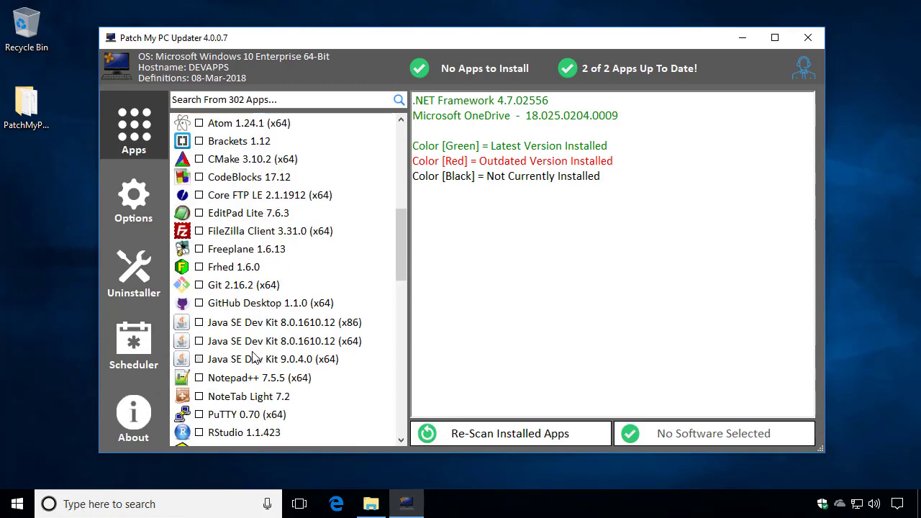
scroll(261, 342, "down", 3)
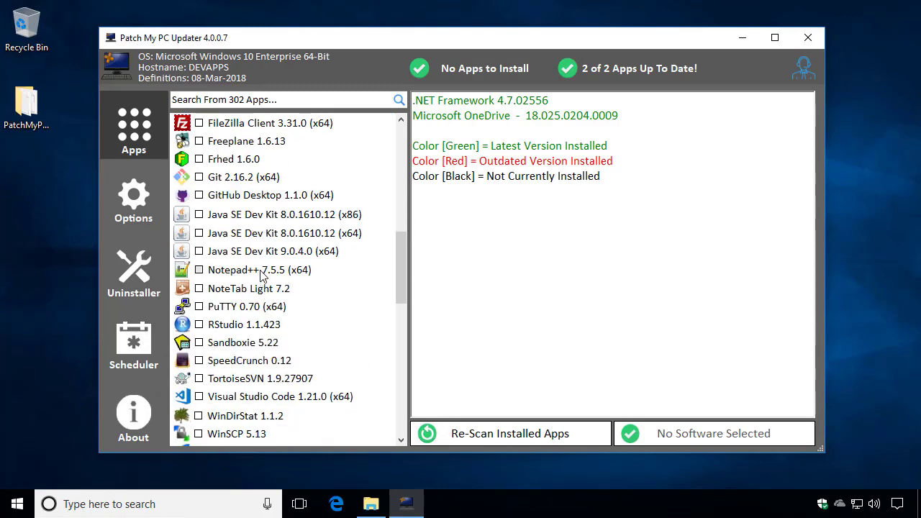
right_click(261, 273)
left_click(317, 358)
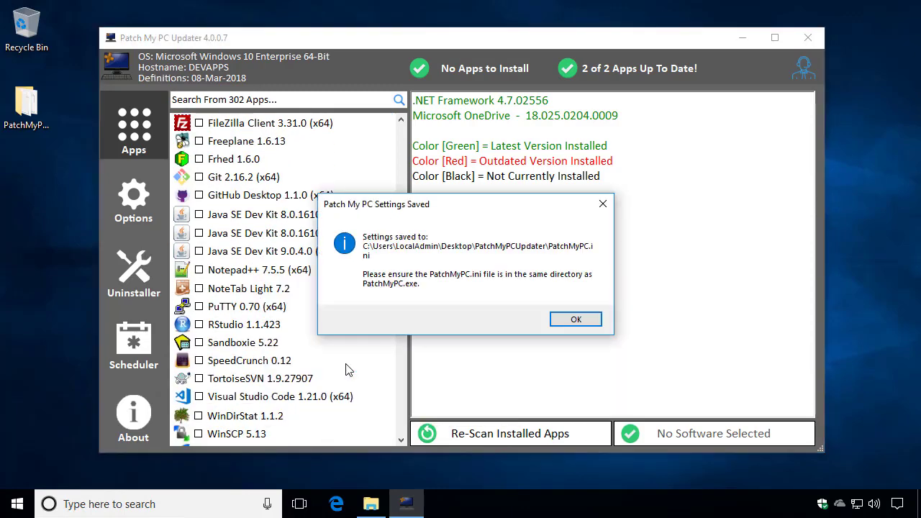
left_click(575, 319)
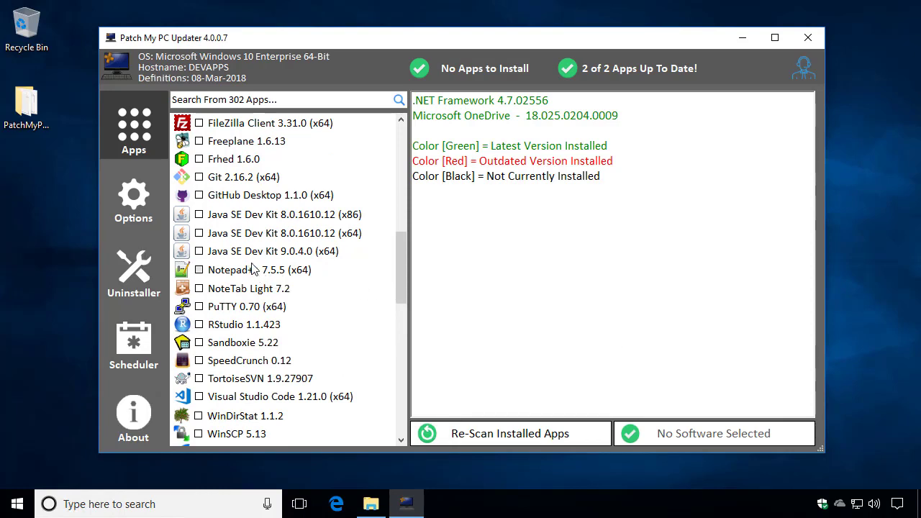
right_click(251, 269)
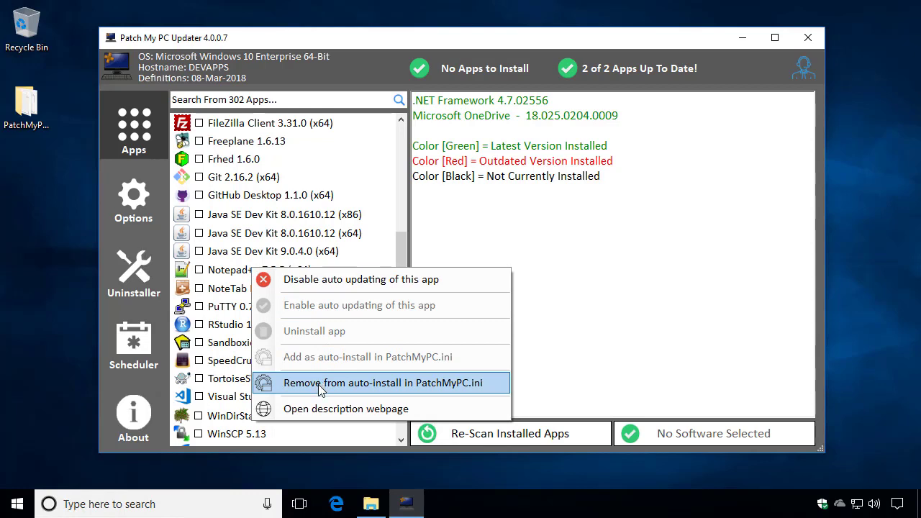
left_click(482, 205)
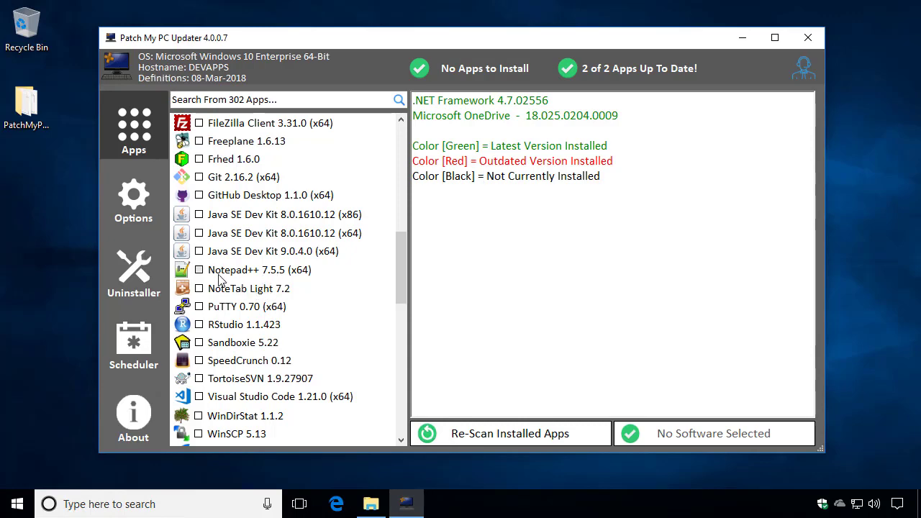
Select Notepad++ 7.5.5 (x64) and 7-Zip 18.01 (x64) for installation
left_click(199, 270)
scroll(272, 303, "up", 10)
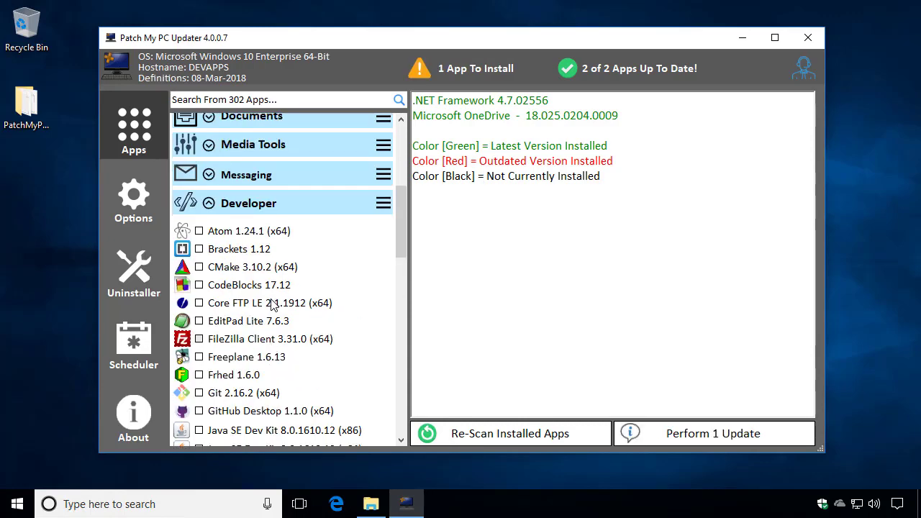
left_click(247, 240)
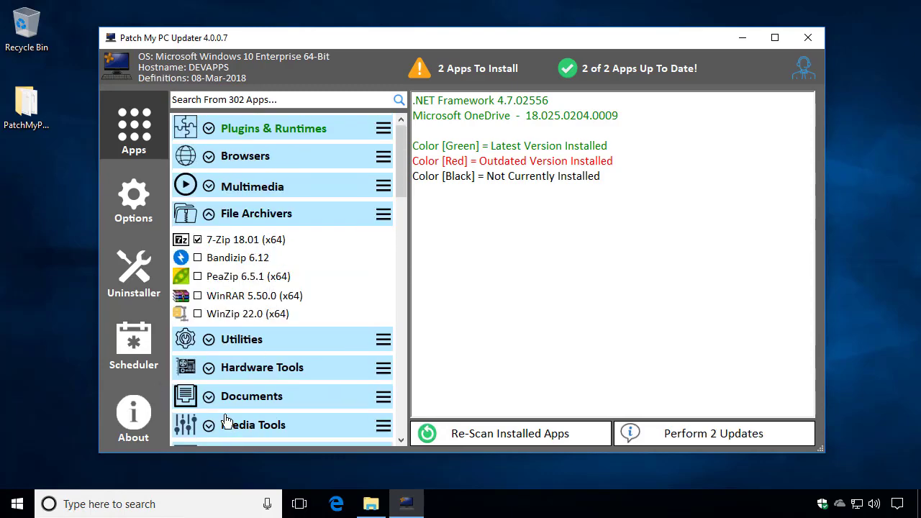
Enable Download Only Mode and IT Pro Caching Mode in the download options, checking the PatchMyPCUpdater folder for the cache folder
left_click(140, 214)
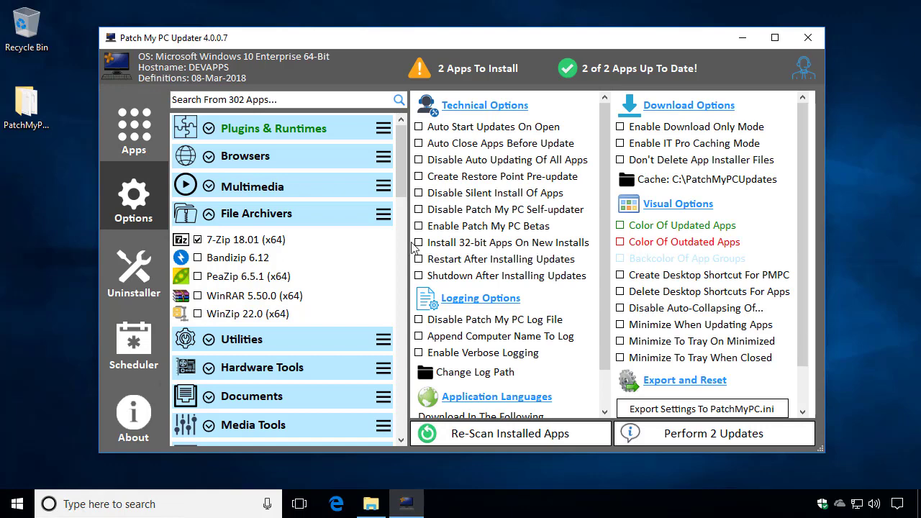
mouse_move(676, 133)
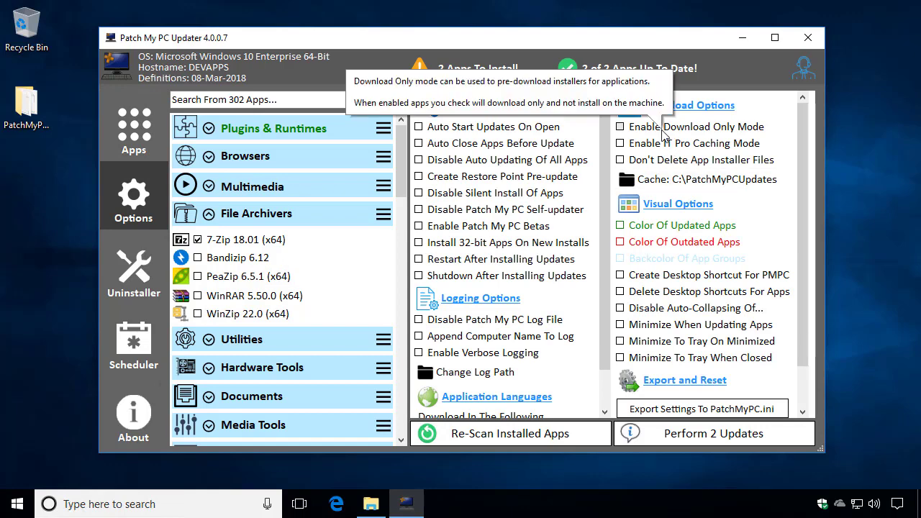
left_click(708, 134)
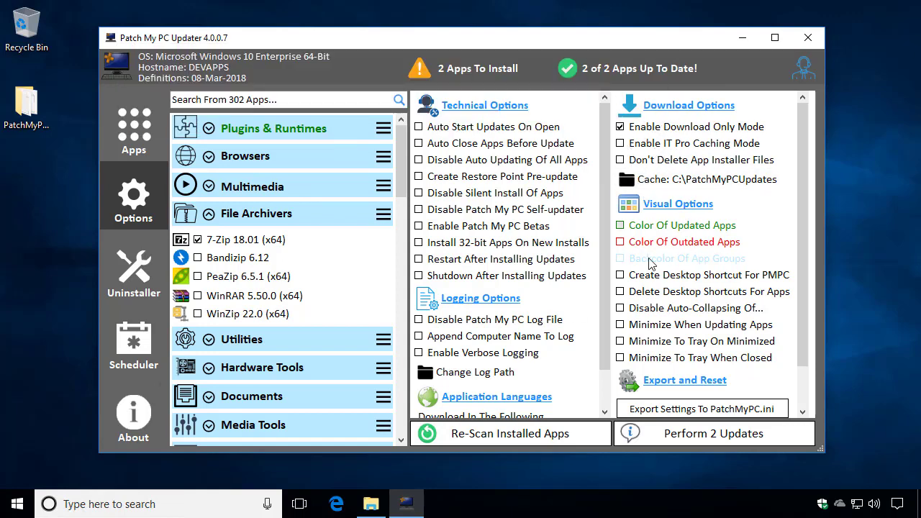
left_click(625, 143)
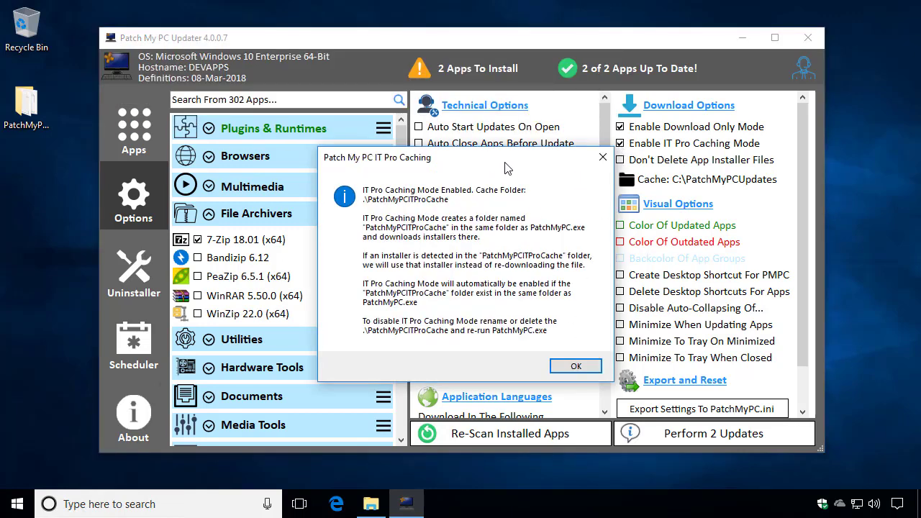
left_click_drag(387, 173, 152, 194)
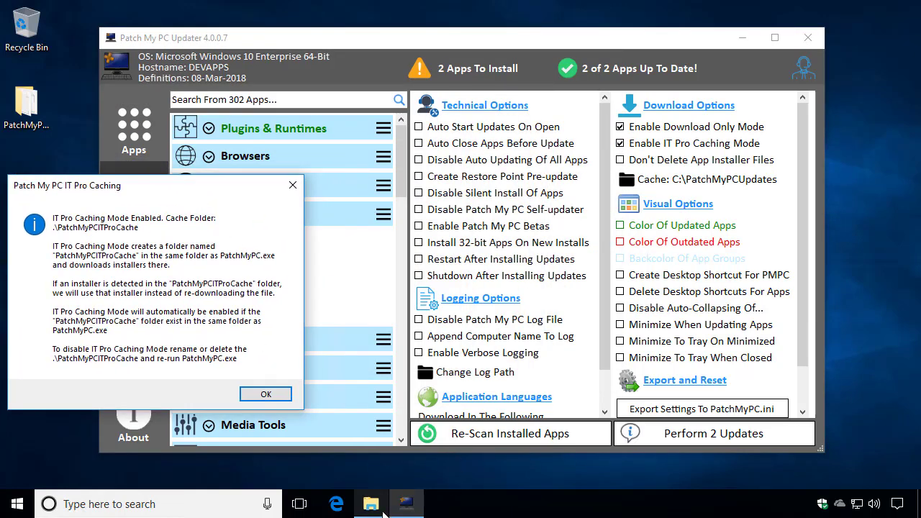
left_click(374, 506)
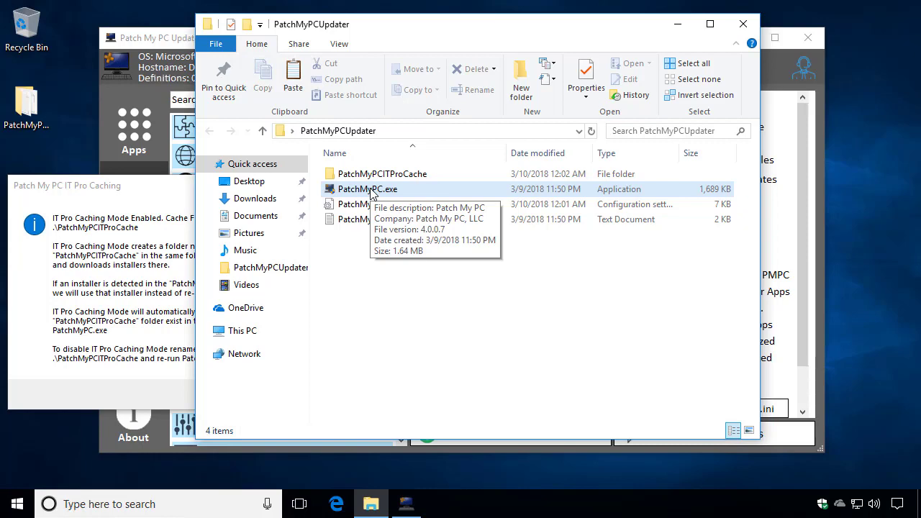
left_click(122, 277)
left_click(268, 393)
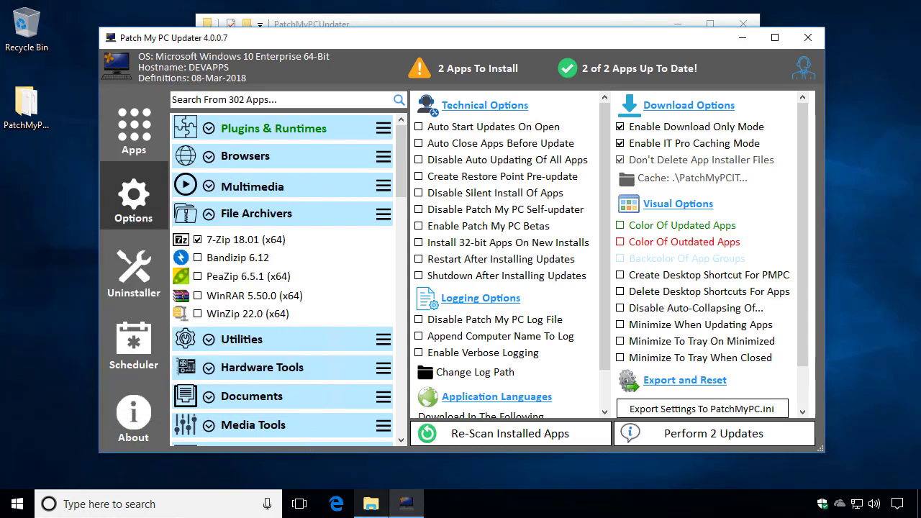
Examine where the PatchMyPCITProCache folder sits relative to PatchMyPC.exe in the PatchMyPCUpdater folder
left_click(371, 504)
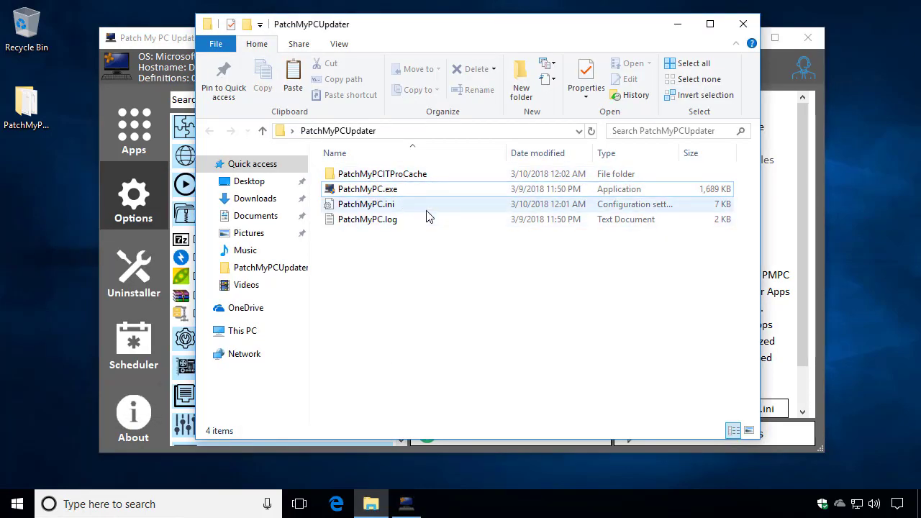
left_click(417, 189)
left_click(413, 176)
left_click(682, 24)
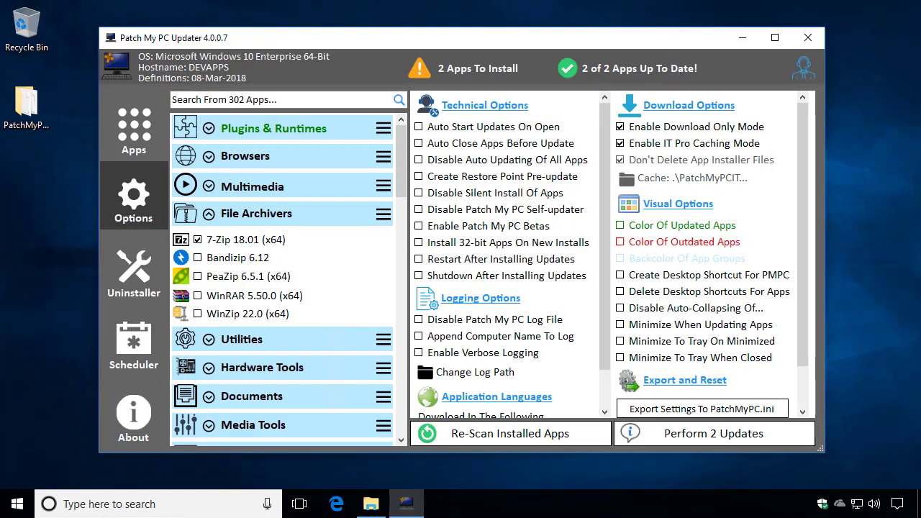
Run the two selected updates to download the 7-Zip and Notepad++ installers, and review the update log
left_click(709, 440)
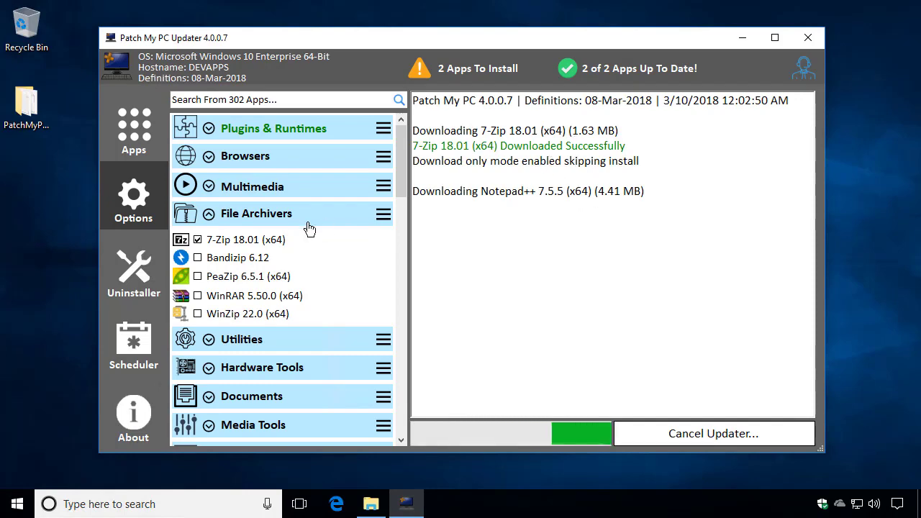
left_click(150, 184)
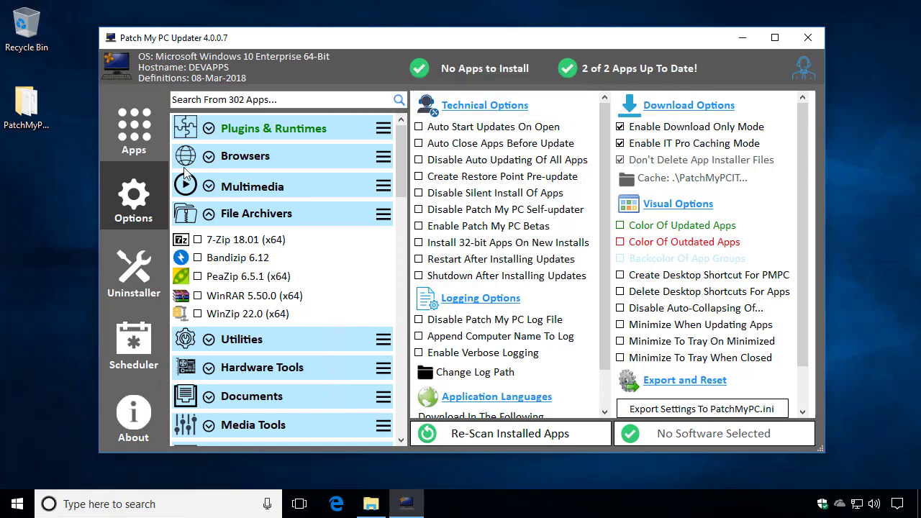
left_click(123, 125)
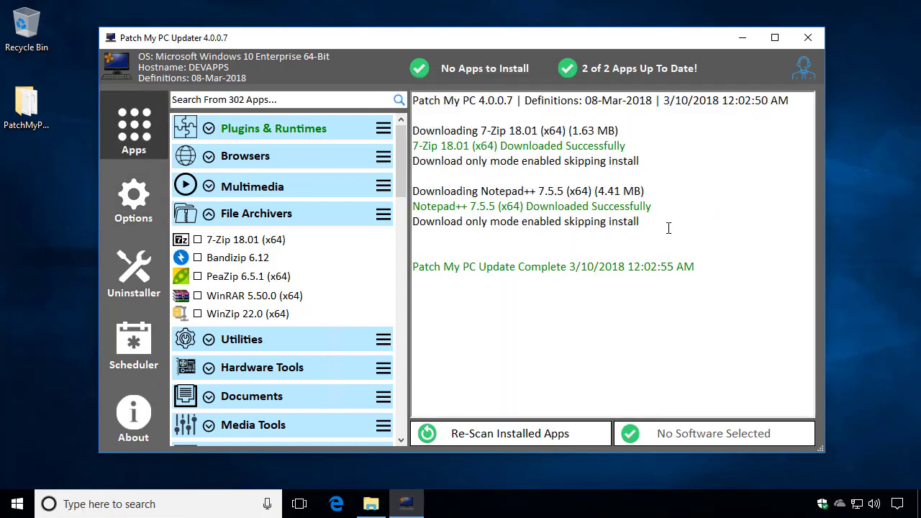
left_click_drag(669, 228, 418, 227)
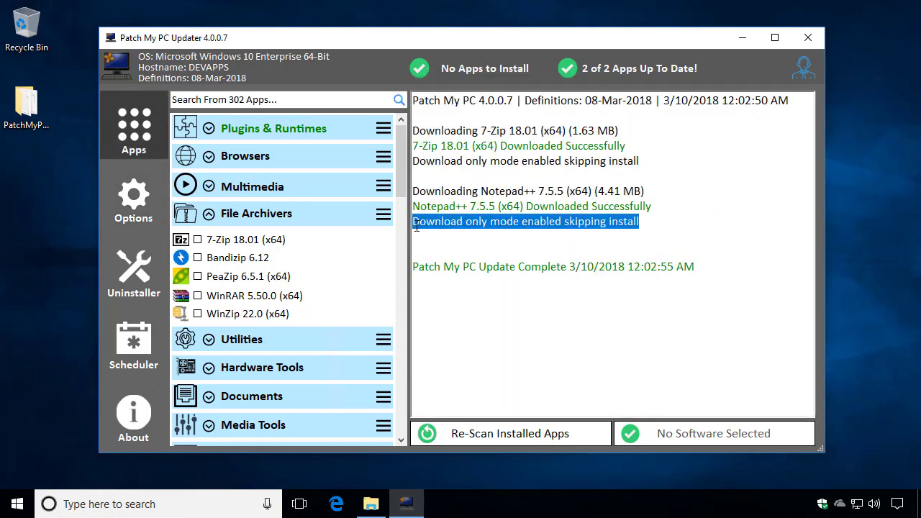
Open the PatchMyPCITProCache folder to check the downloaded installers
left_click(371, 504)
double_click(389, 178)
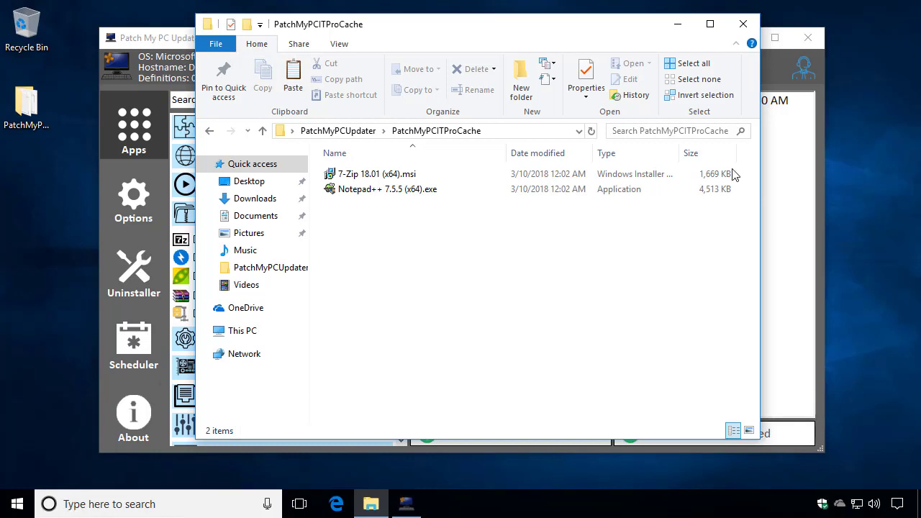
Return from the cache folder to the updater and open its options to review the technical options
left_click(675, 29)
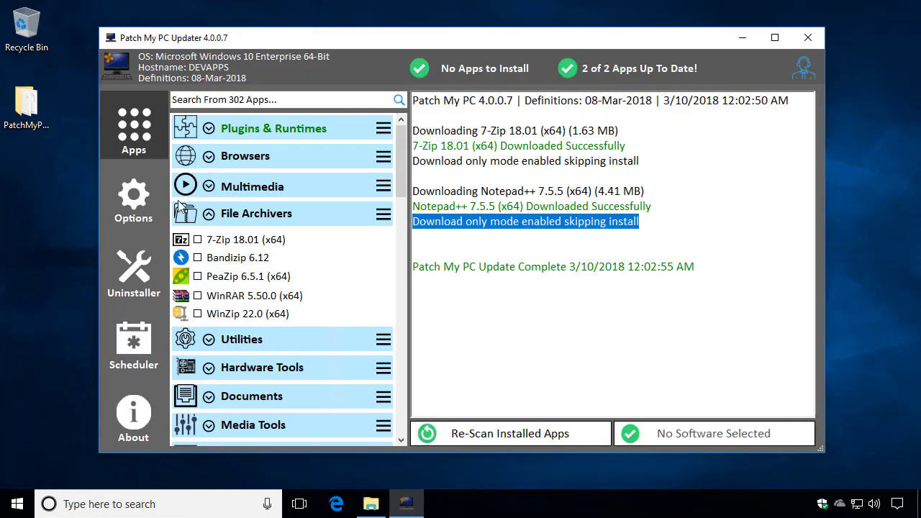
left_click(136, 208)
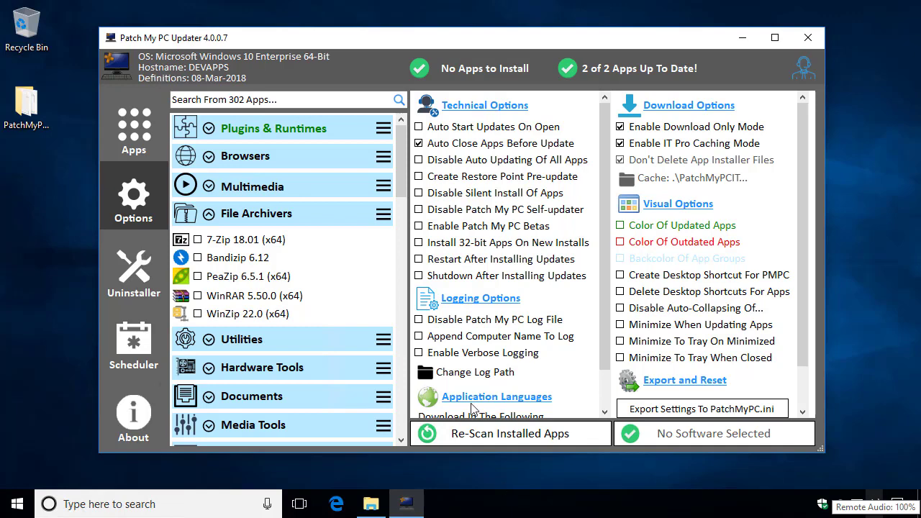
mouse_move(456, 160)
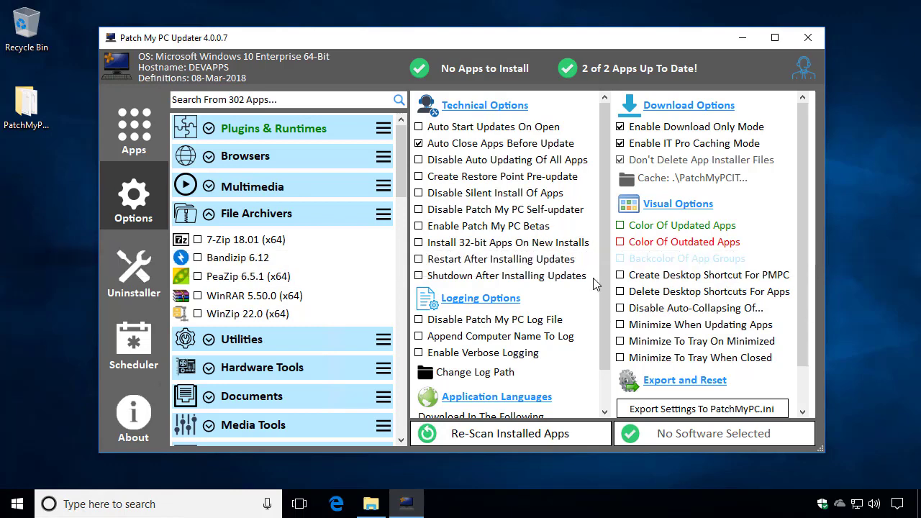
Turn on Install 32-bit Apps On New Installs to check the File Archivers app versions, and turn it off again
mouse_move(489, 252)
left_click(421, 245)
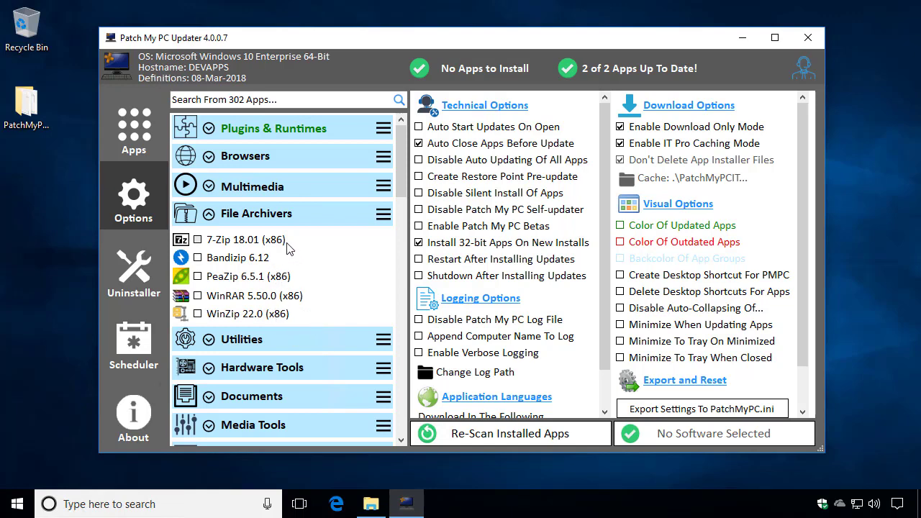
left_click(418, 249)
mouse_move(453, 252)
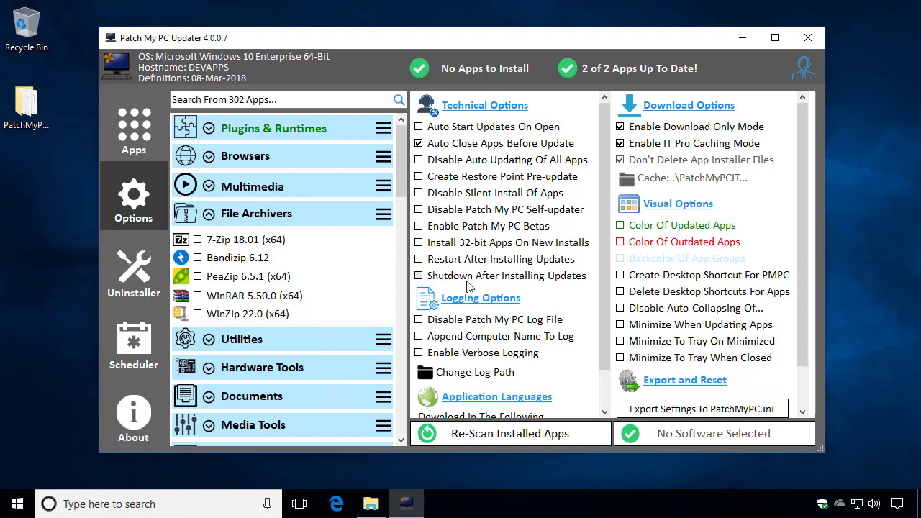
Enable Append Computer Name To Log, and delete the existing PatchMyPC.log from the PatchMyPCUpdater folder
scroll(471, 282, "down", 2)
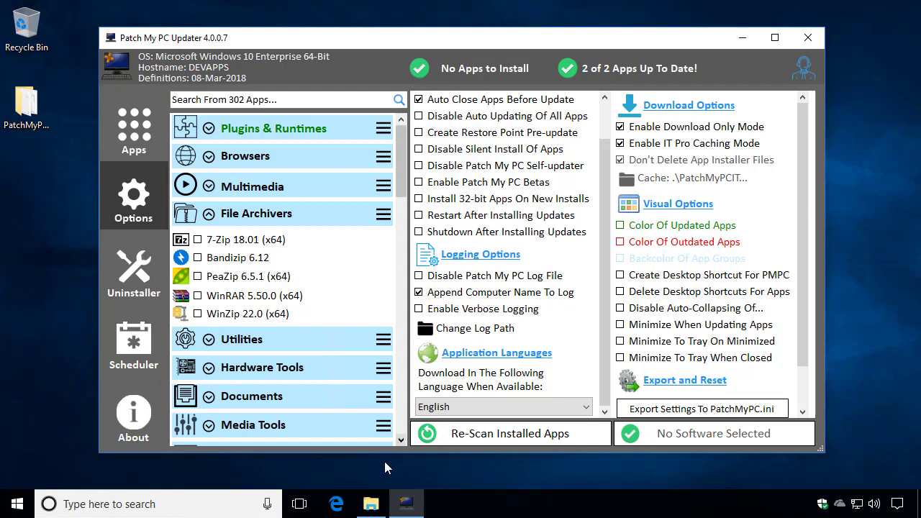
mouse_move(372, 509)
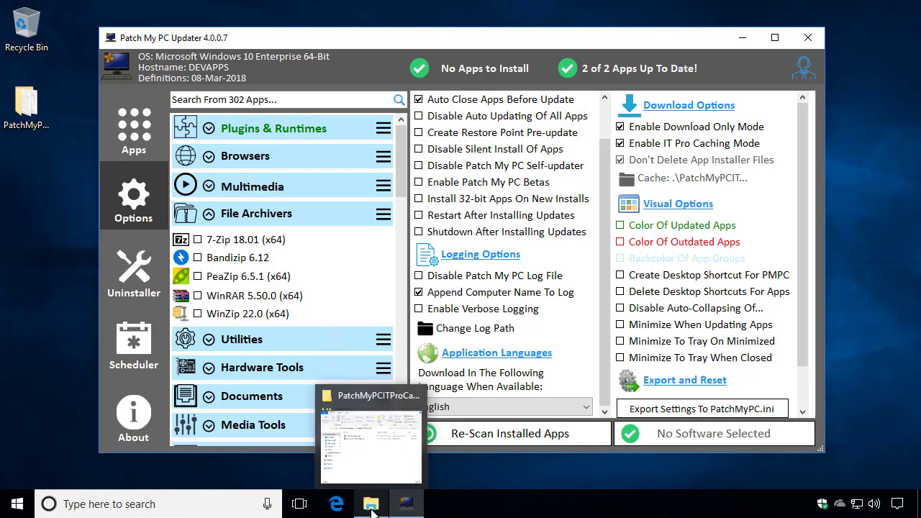
left_click(372, 507)
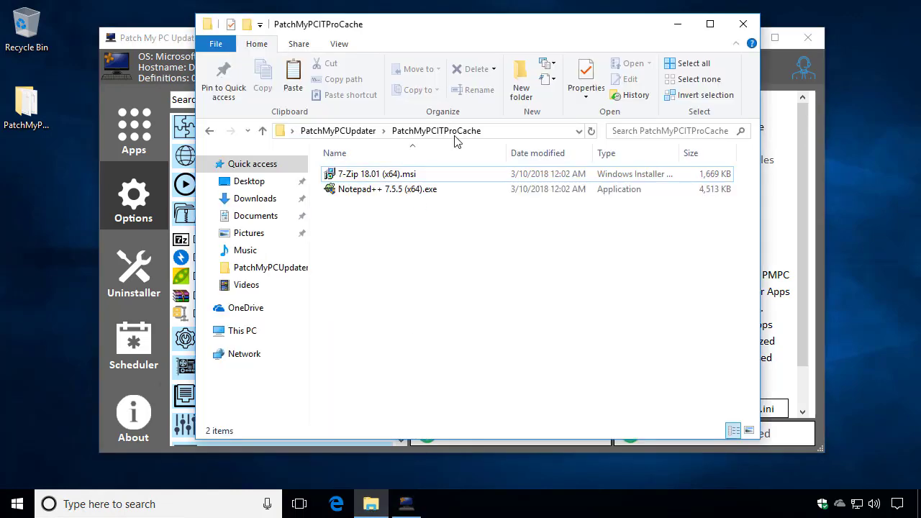
left_click(350, 134)
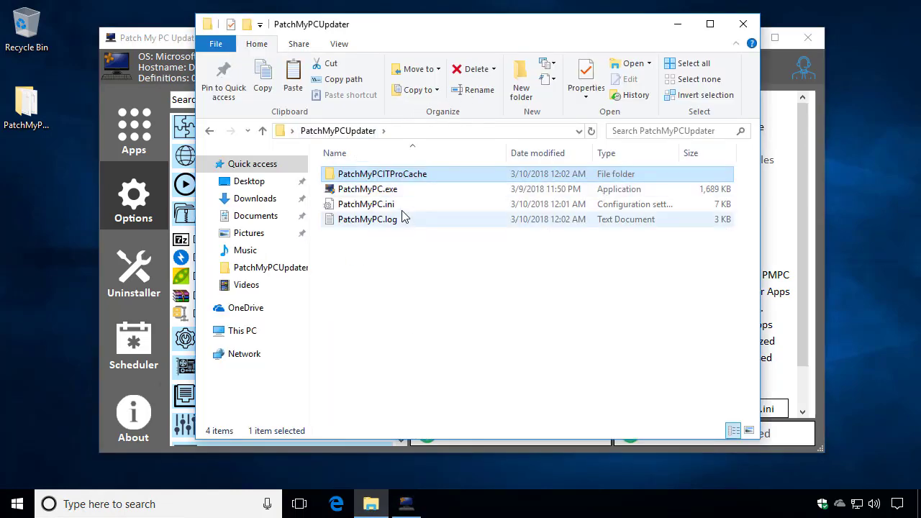
double_click(382, 220)
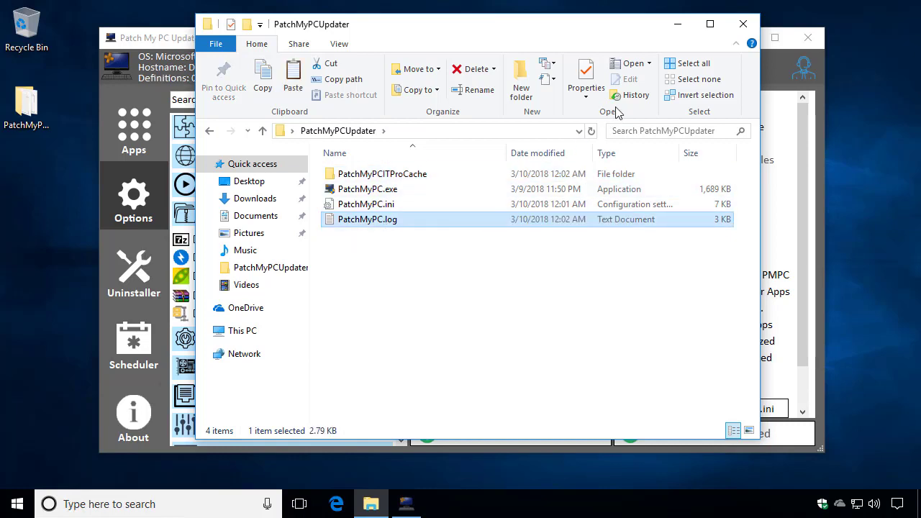
key("Delete")
left_click(677, 25)
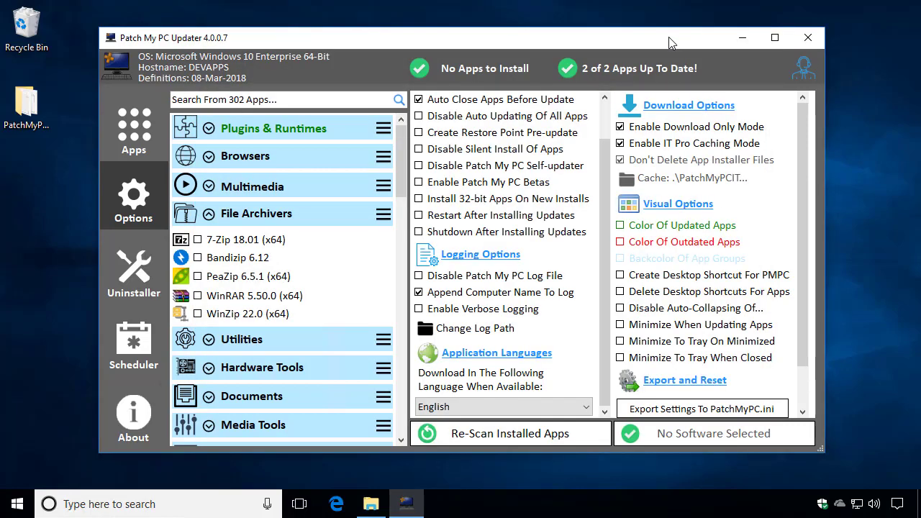
Empty the Recycle Bin and confirm the permanent deletion
right_click(18, 31)
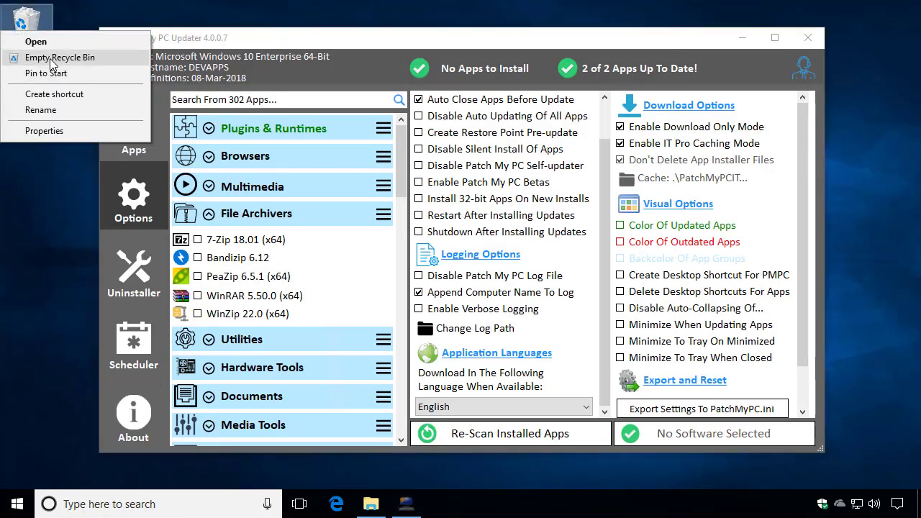
left_click(59, 58)
left_click(506, 308)
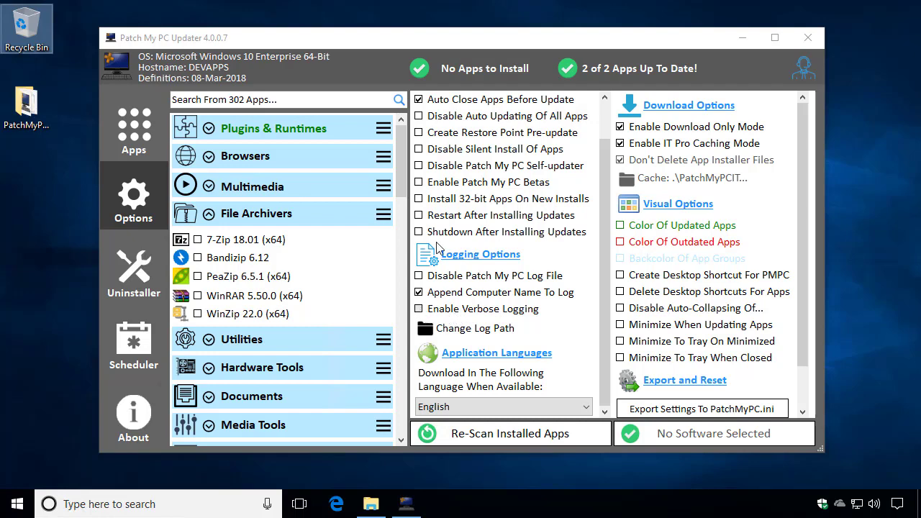
Review the 7-Zip and Notepad++ download entries in the update log, and return to the options
left_click(144, 137)
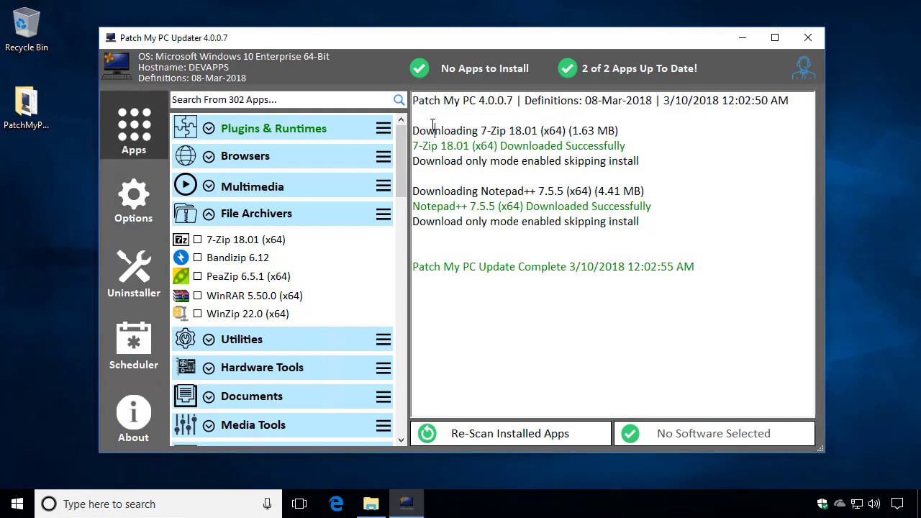
left_click_drag(671, 233, 402, 132)
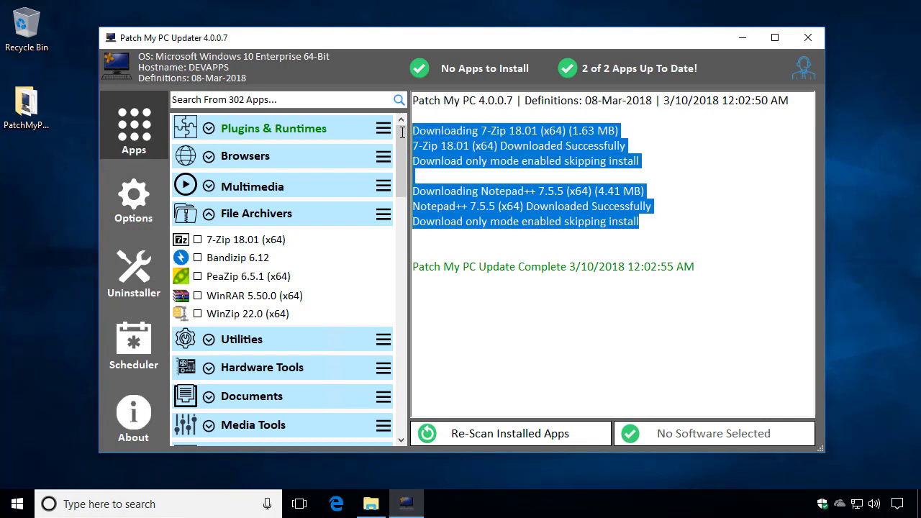
left_click(152, 216)
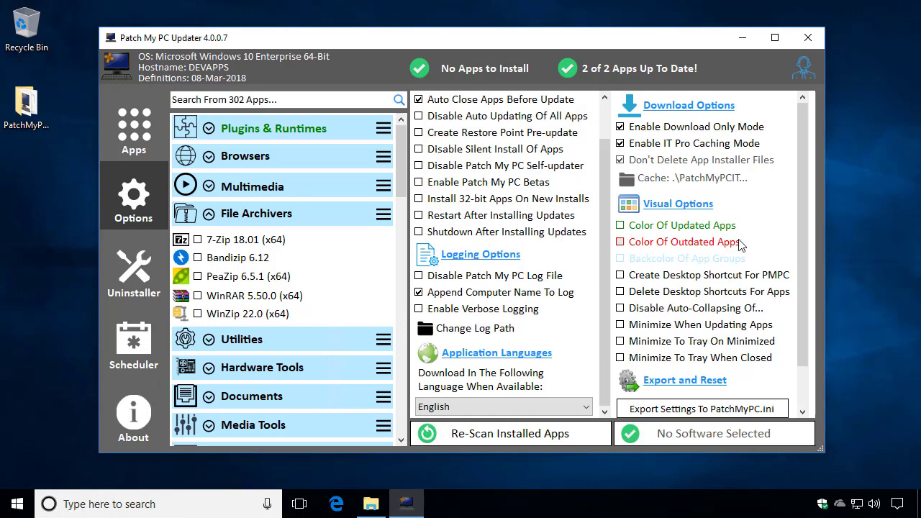
Enable Delete Desktop Shortcuts For Apps in the visual options
scroll(740, 245, "down", 1)
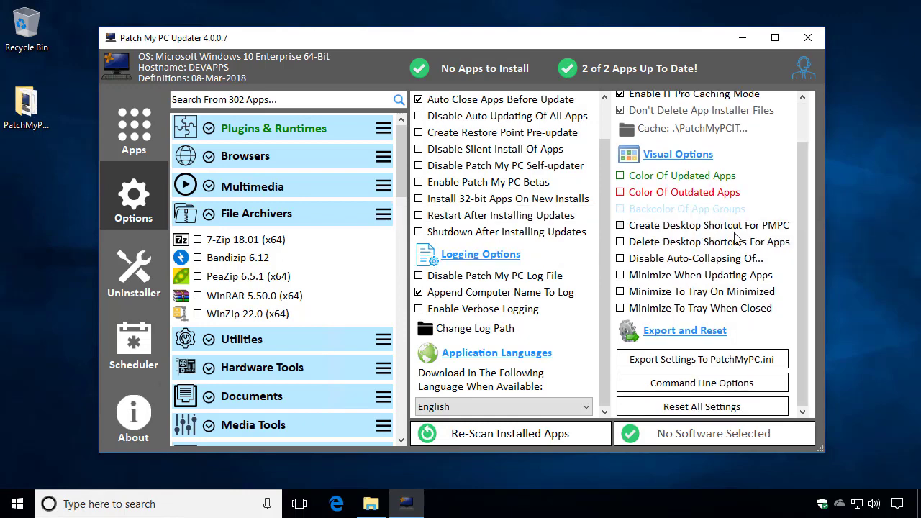
left_click(685, 245)
scroll(605, 195, "up", 2)
scroll(647, 187, "up", 2)
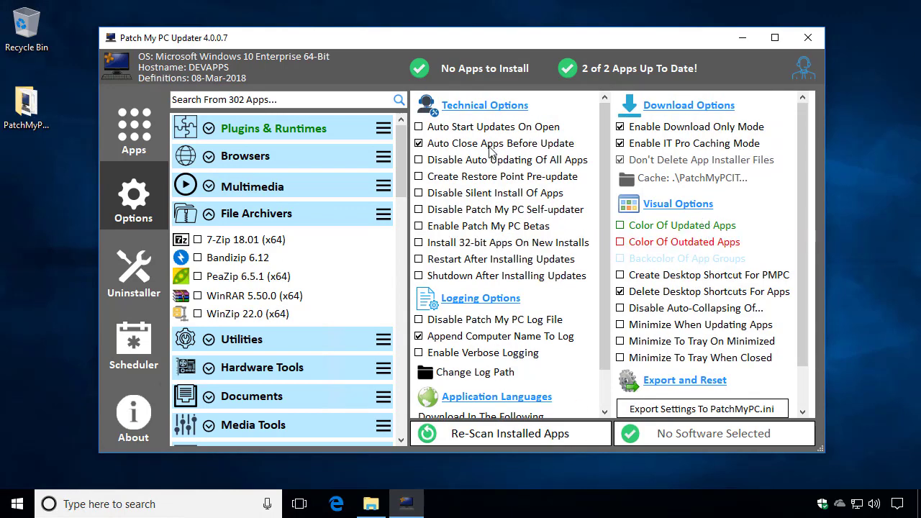
Export the settings to PatchMyPC.ini and check the file in the PatchMyPCUpdater folder
scroll(648, 367, "down", 2)
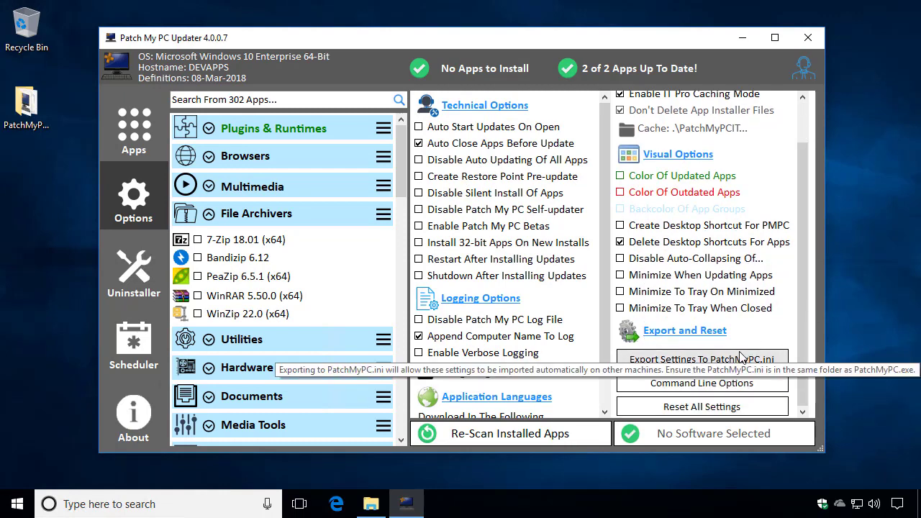
left_click(696, 367)
left_click(575, 321)
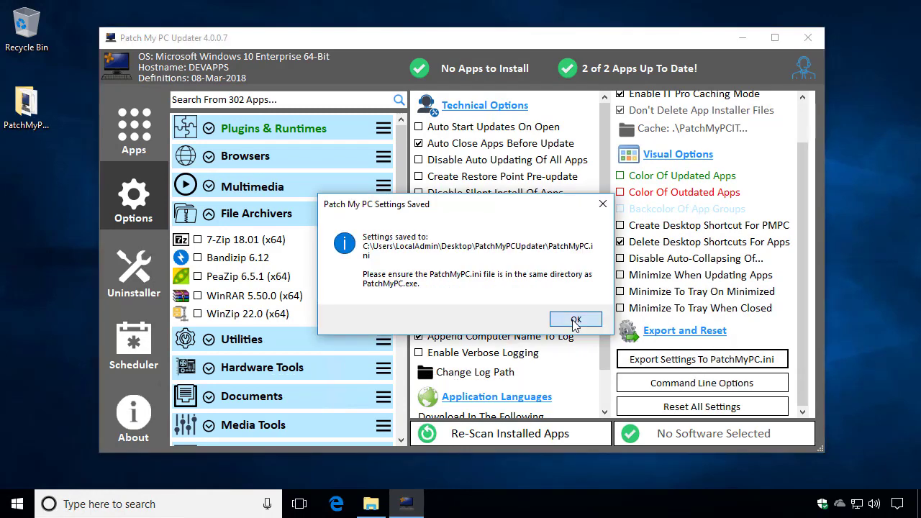
left_click(373, 505)
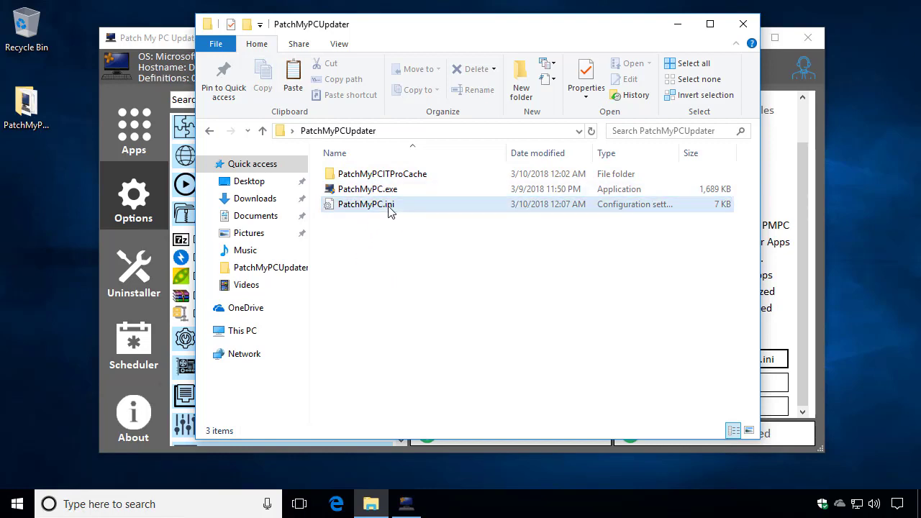
left_click(677, 26)
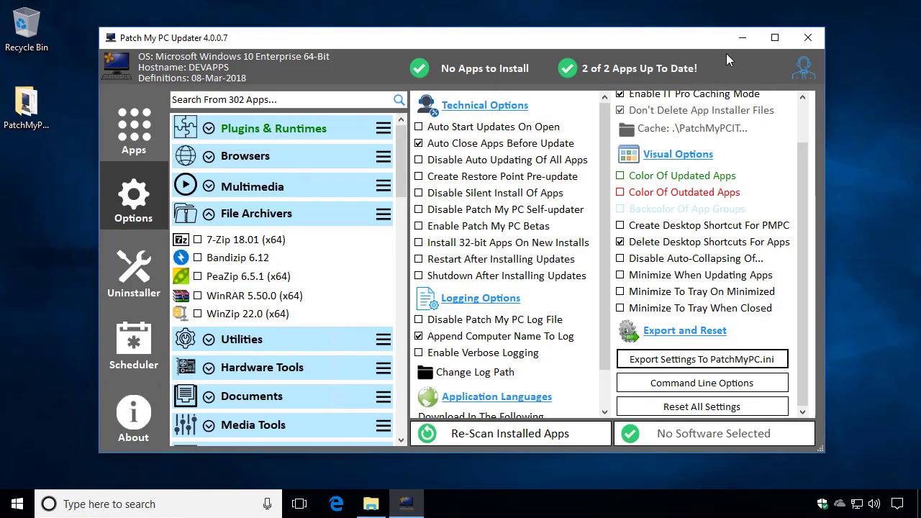
Close the updater and relaunch PatchMyPC.exe from the PatchMyPCUpdater folder on the desktop
left_click(809, 39)
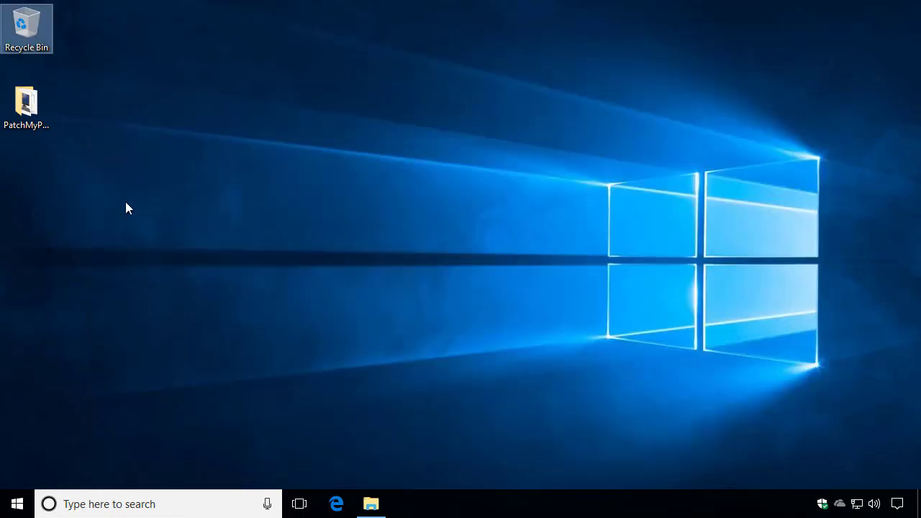
double_click(28, 127)
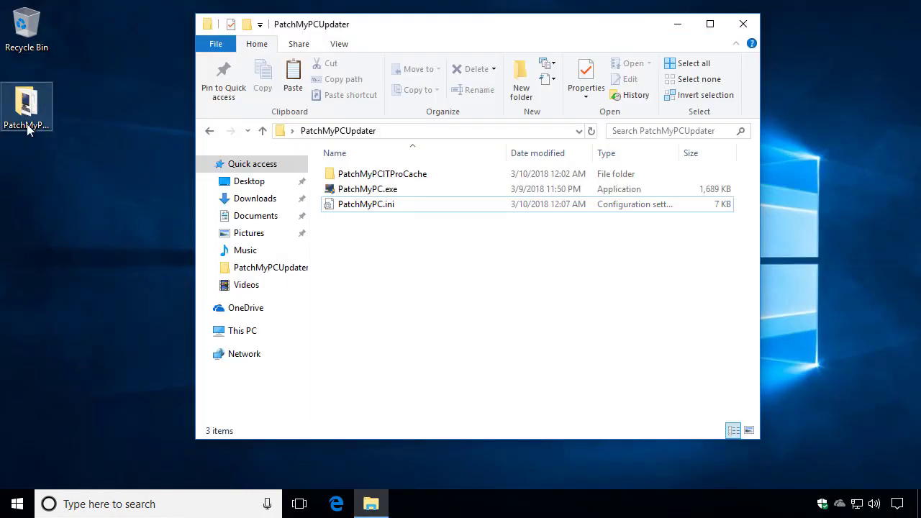
double_click(367, 190)
left_click(401, 353)
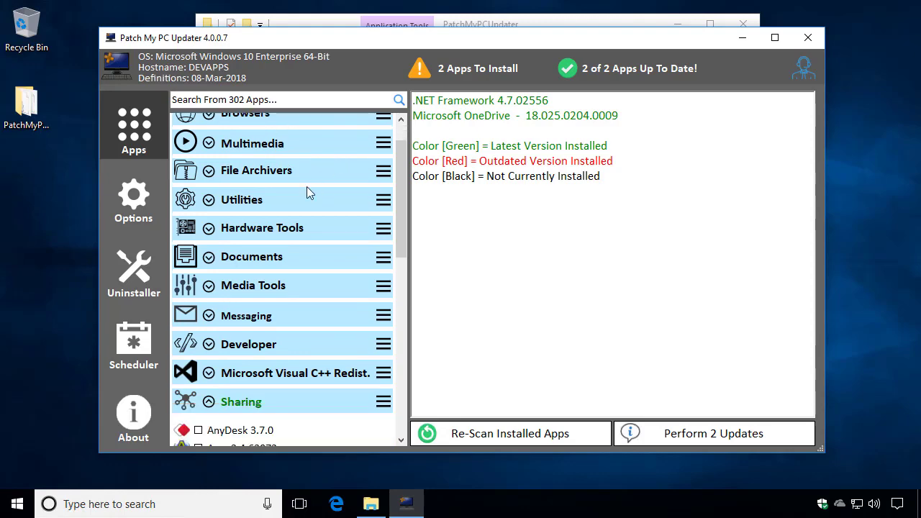
Expand the Developer and File Archivers groups to check whether Notepad++ and 7-Zip are selected
scroll(257, 314, "down", 3)
left_click(257, 295)
left_click(253, 237)
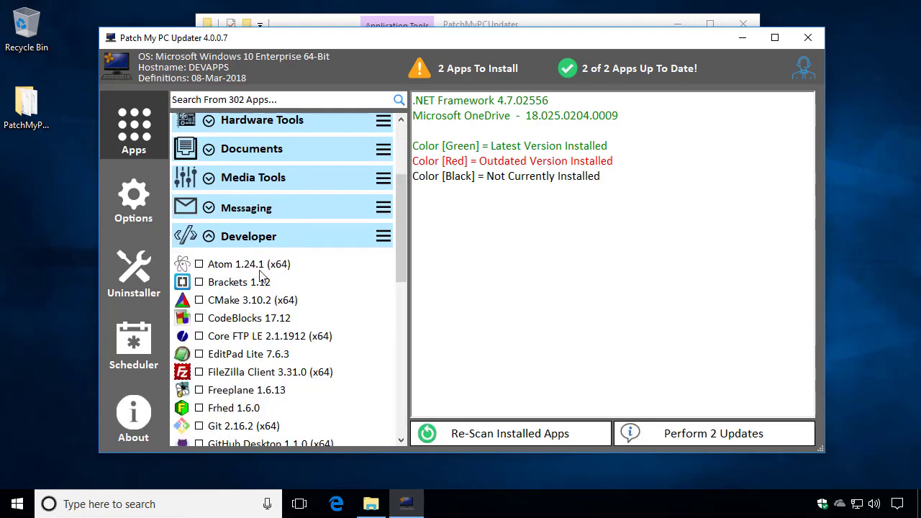
scroll(255, 295, "down", 3)
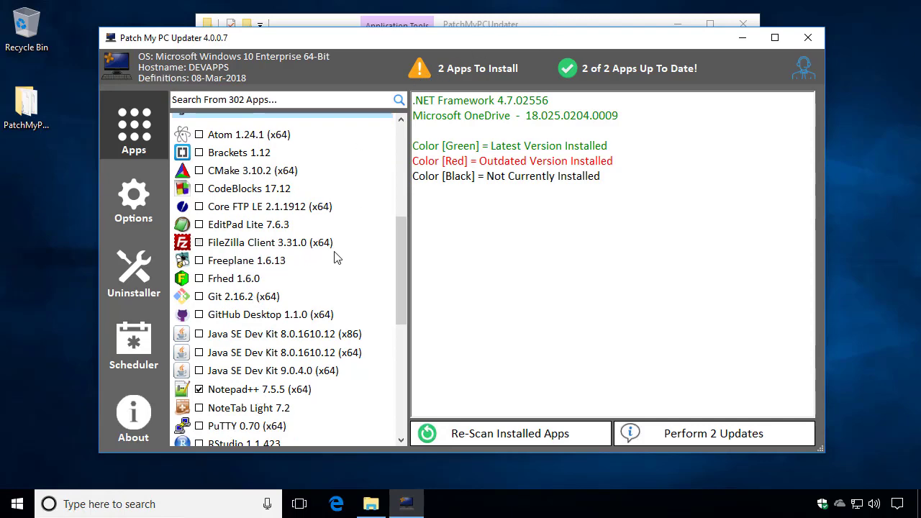
scroll(338, 252, "up", 3)
scroll(294, 271, "up", 5)
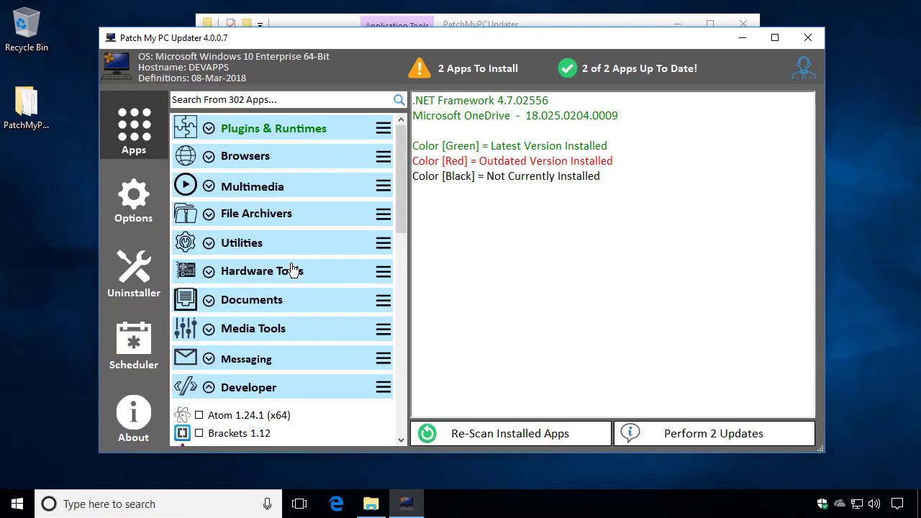
left_click(256, 223)
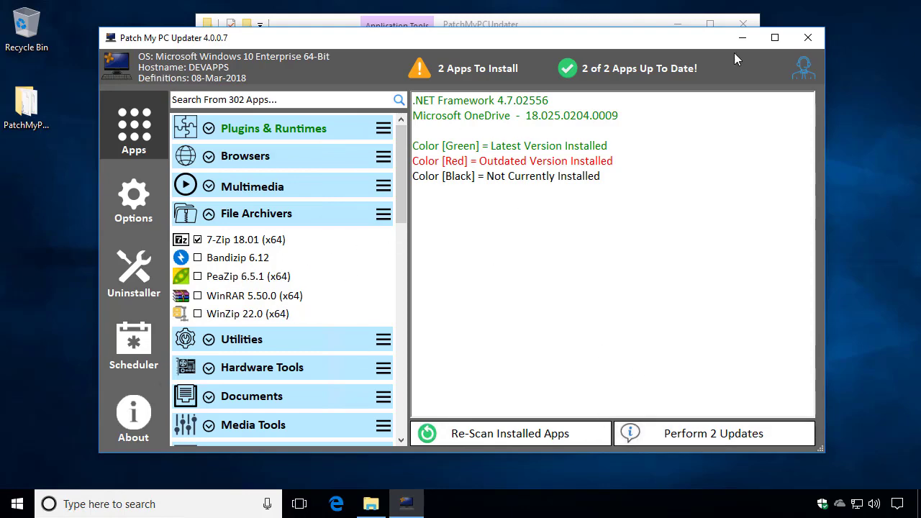
Enable Auto Start Updates On Open in the technical options and export the settings to PatchMyPC.ini again
left_click(141, 195)
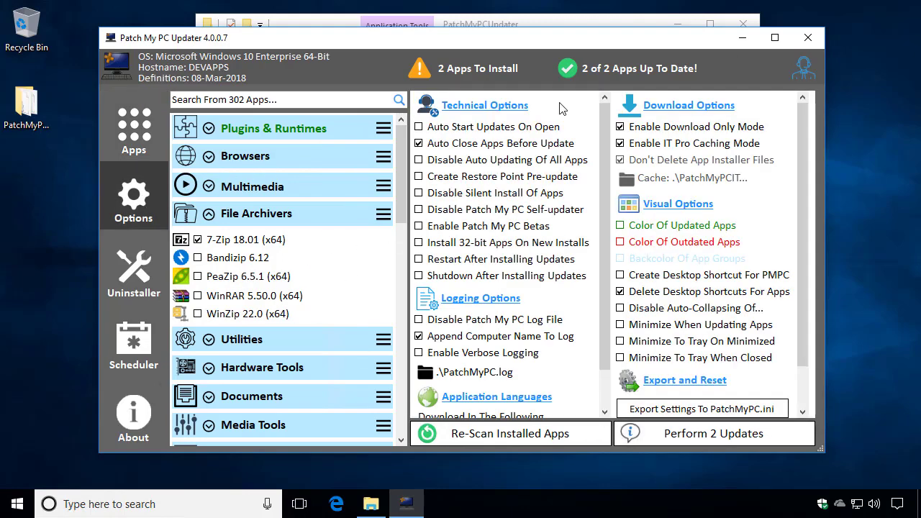
left_click(461, 133)
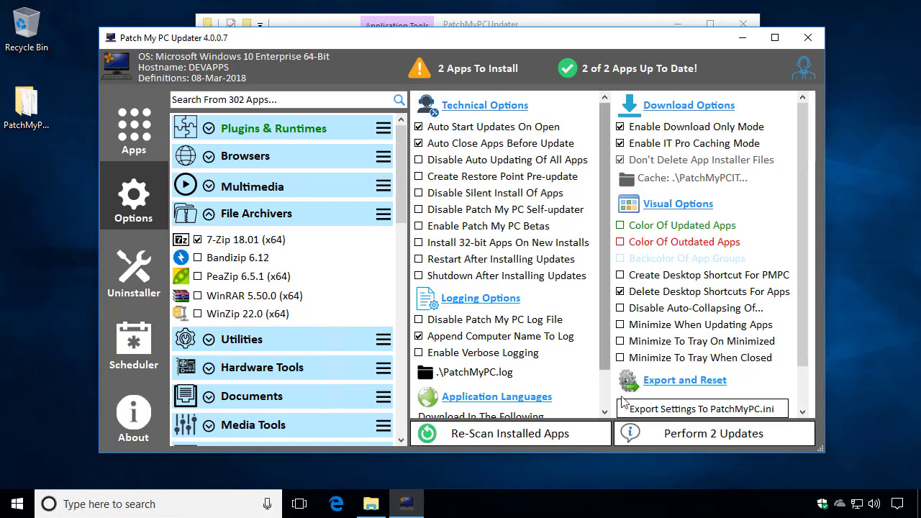
scroll(702, 367, "down", 1)
left_click(702, 360)
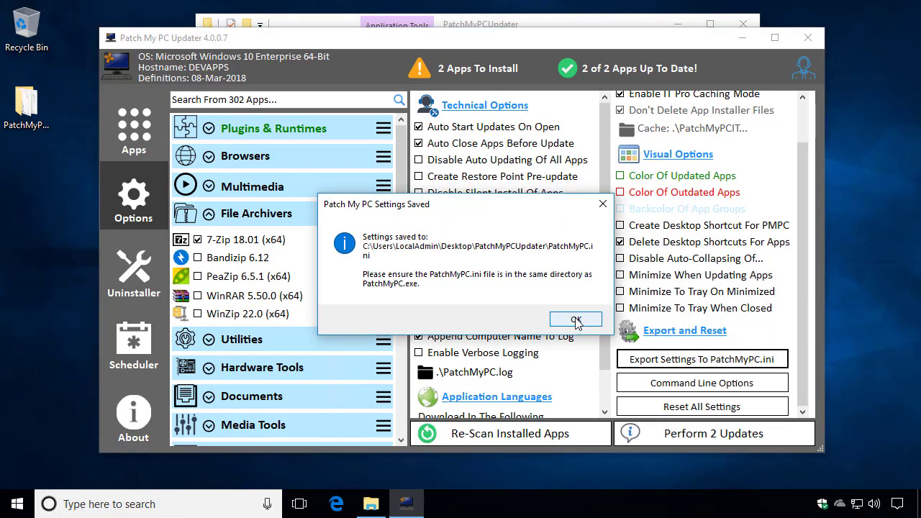
left_click(576, 321)
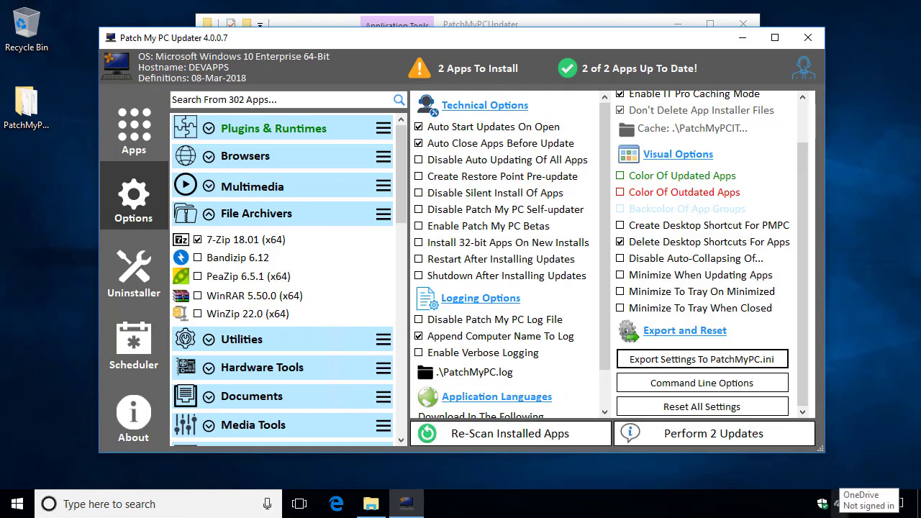
Close the updater, open PatchMyPC-DEVAPPS.log from the PatchMyPCUpdater folder and snap the log viewer beside the folder window
left_click(808, 40)
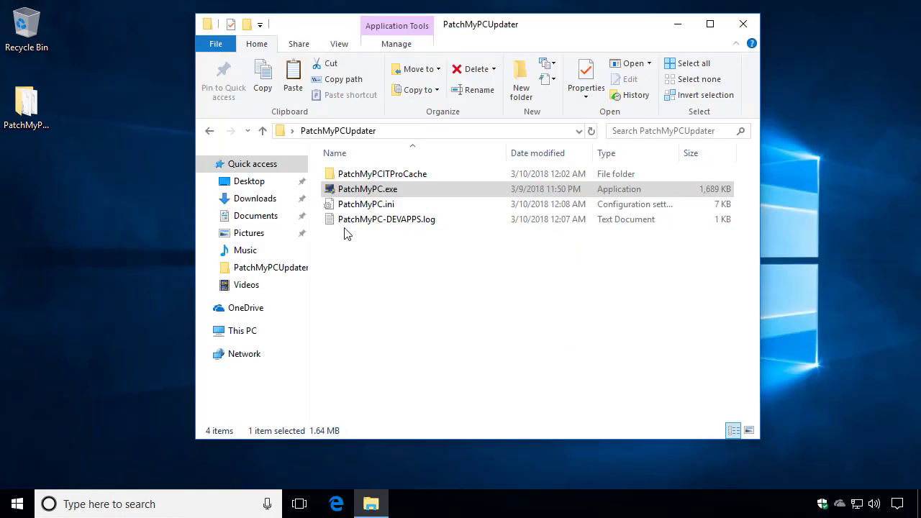
left_click(374, 188)
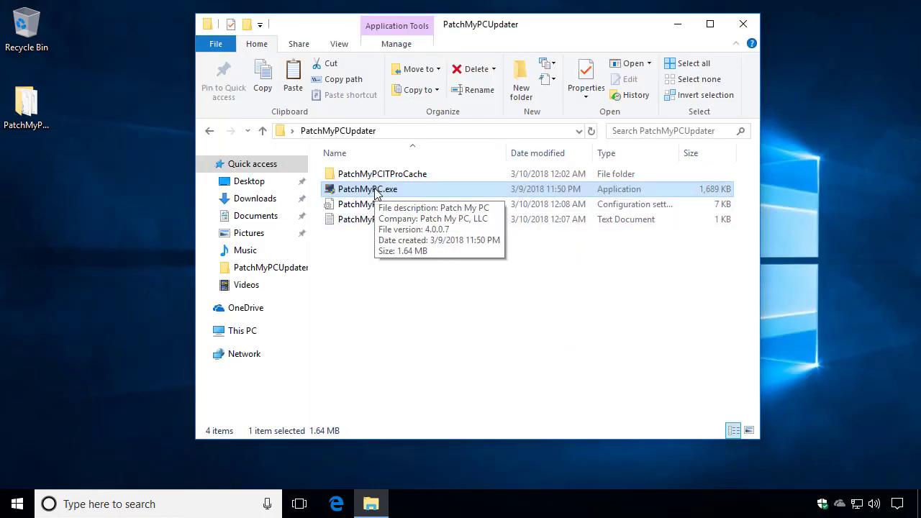
double_click(376, 219)
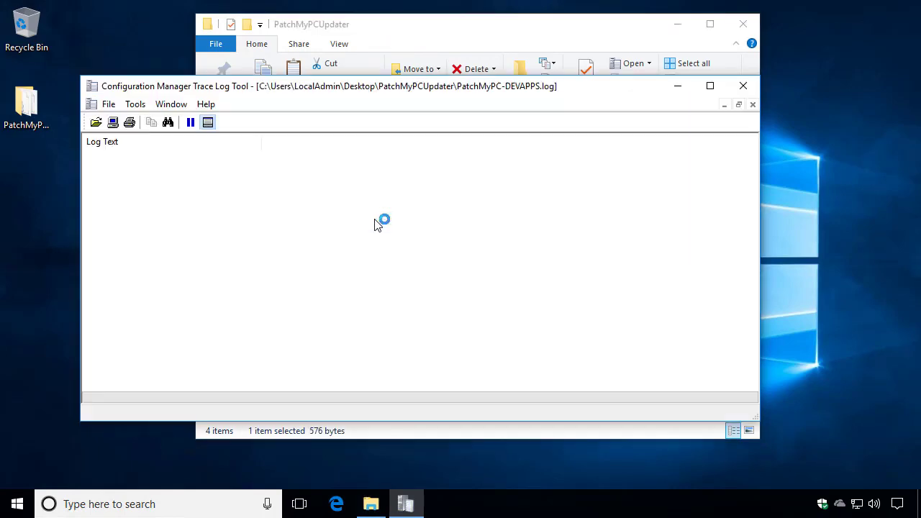
key("super+Right")
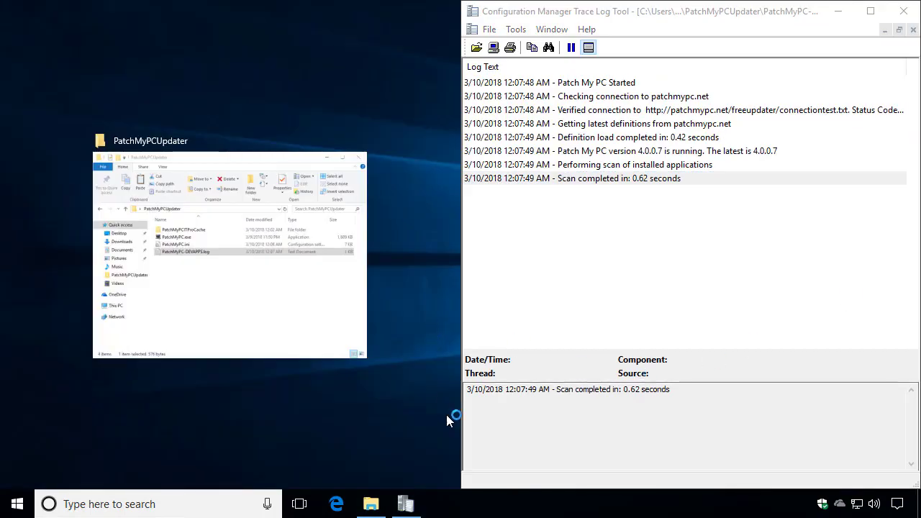
left_click(399, 413)
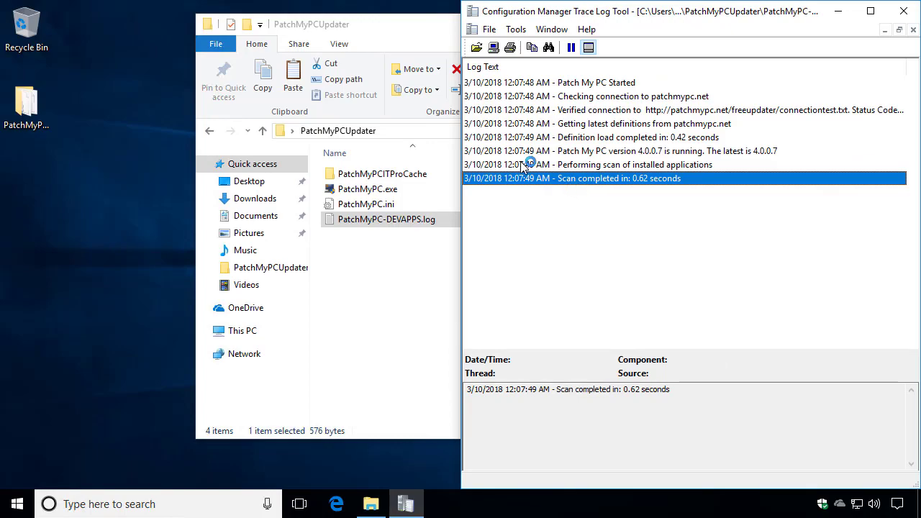
Launch PatchMyPC.exe with permission to make changes and review the automatic update results in the log and the updater
double_click(394, 193)
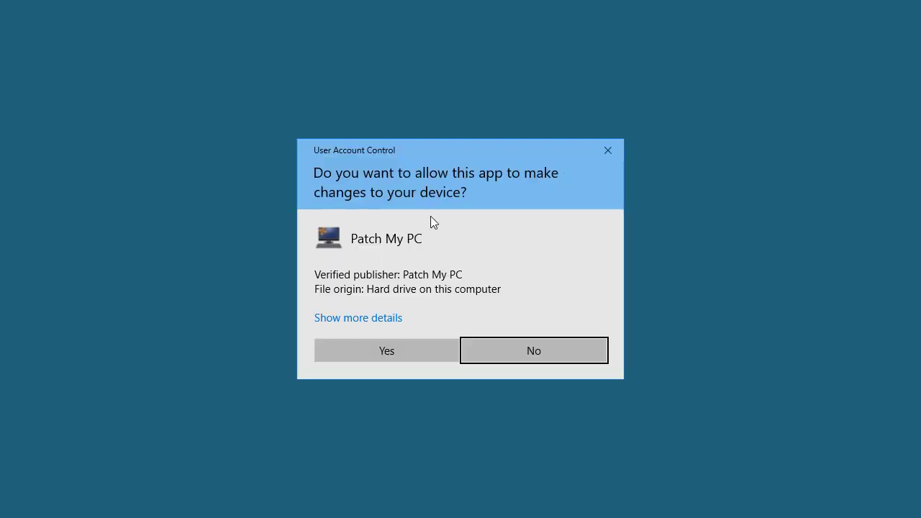
left_click(417, 351)
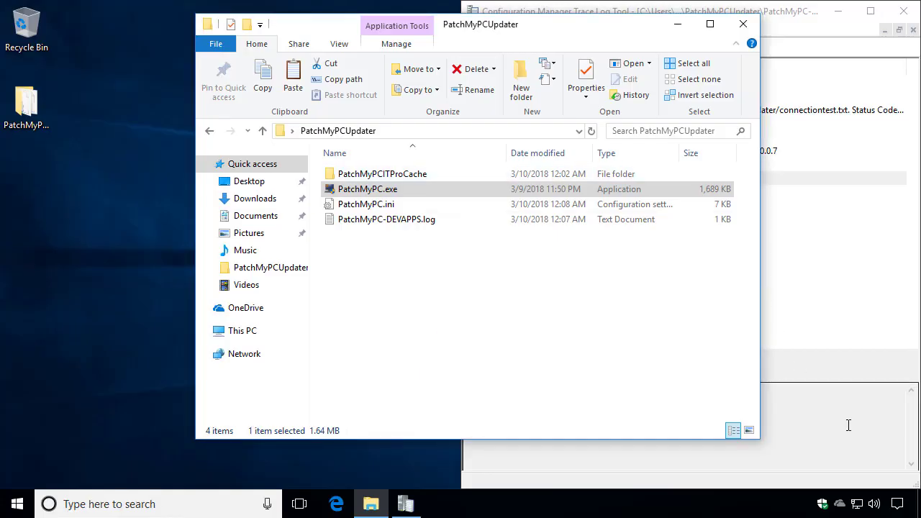
left_click(864, 403)
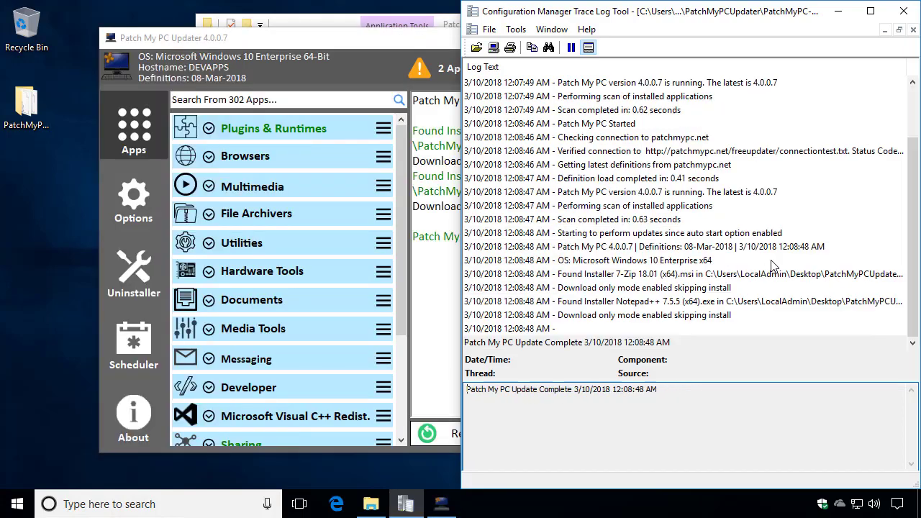
left_click(431, 52)
left_click_drag(376, 49, 289, 43)
left_click(776, 191)
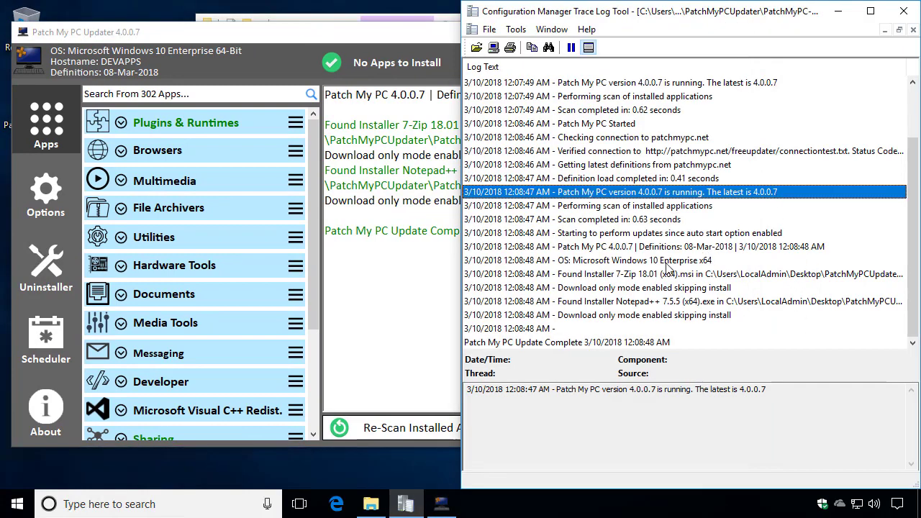
left_click(354, 137)
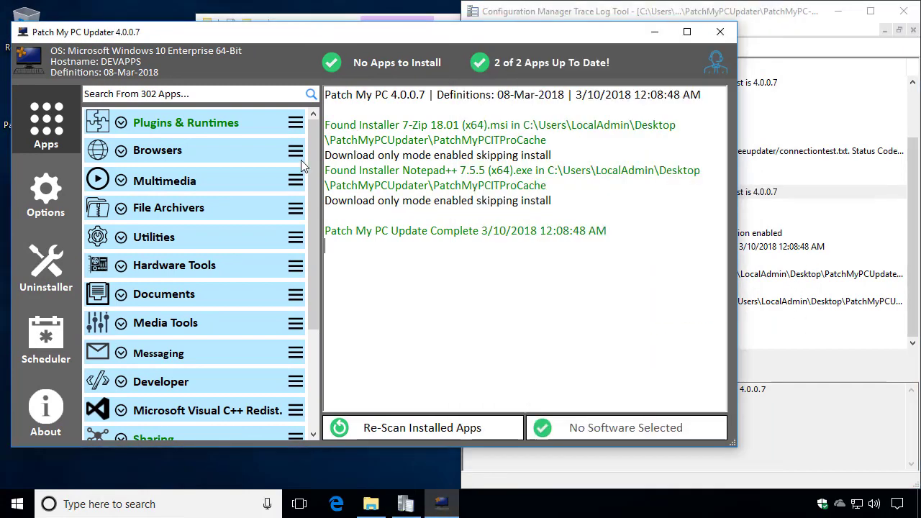
Try turning off Download Only Mode without exporting the settings, relaunch PatchMyPC.exe and check the log
left_click(46, 193)
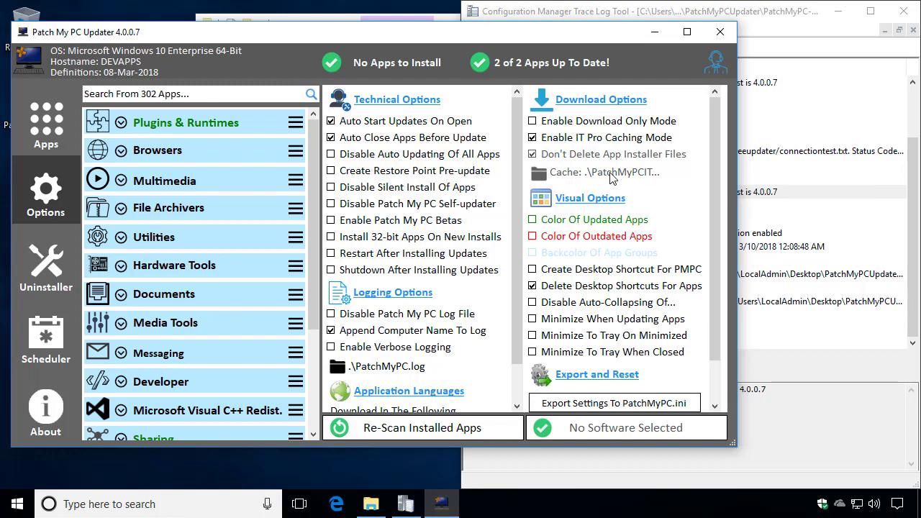
left_click(719, 32)
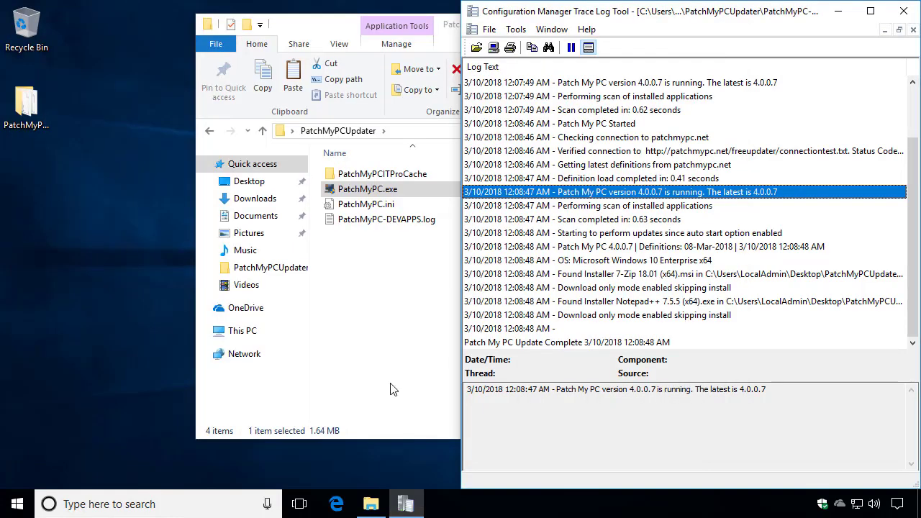
double_click(379, 200)
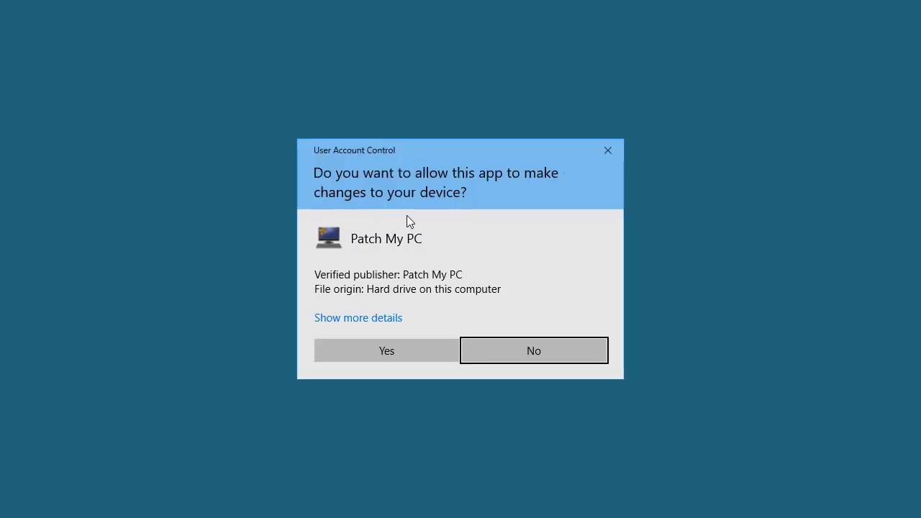
left_click(412, 351)
left_click(802, 284)
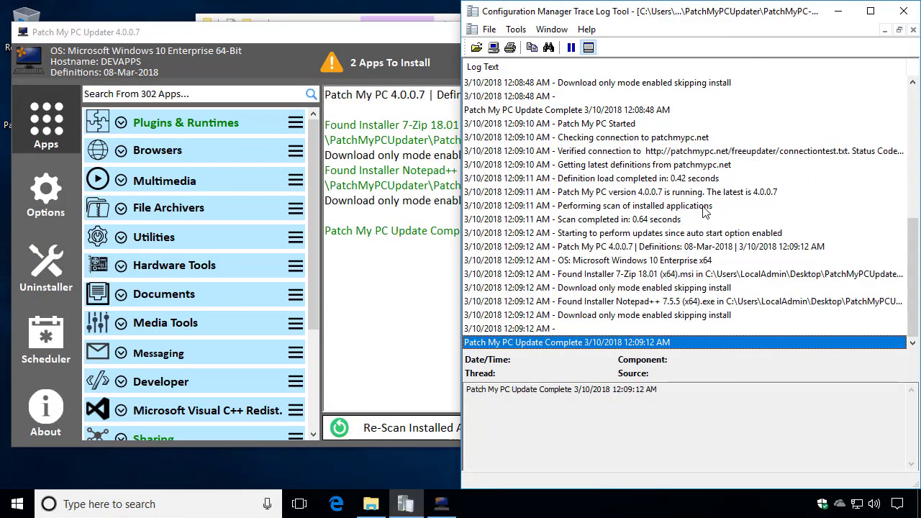
Turn off Download Only Mode in the download options and export the settings to PatchMyPC.ini
left_click(45, 193)
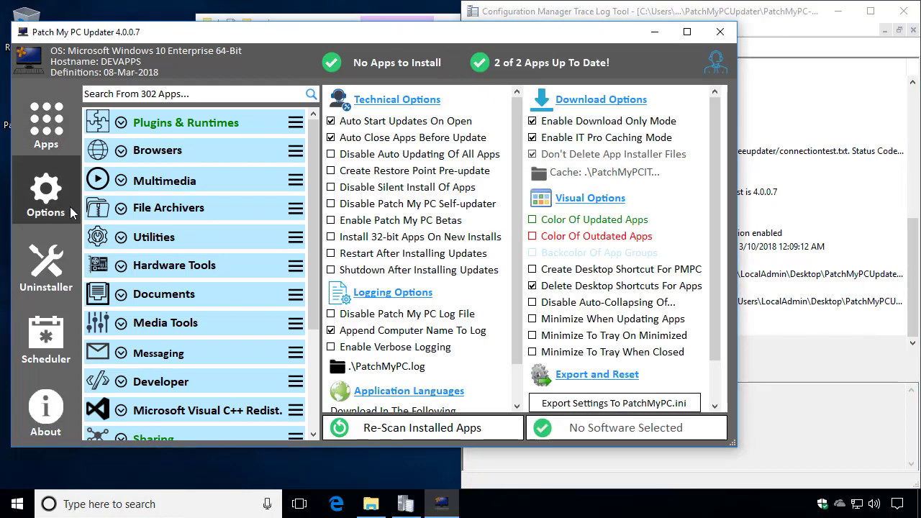
left_click(584, 125)
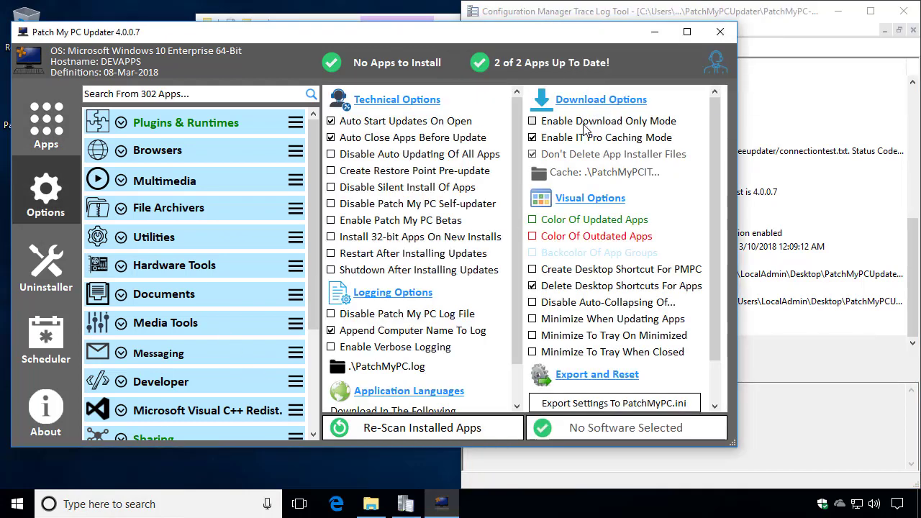
scroll(576, 399, "down", 1)
left_click(576, 353)
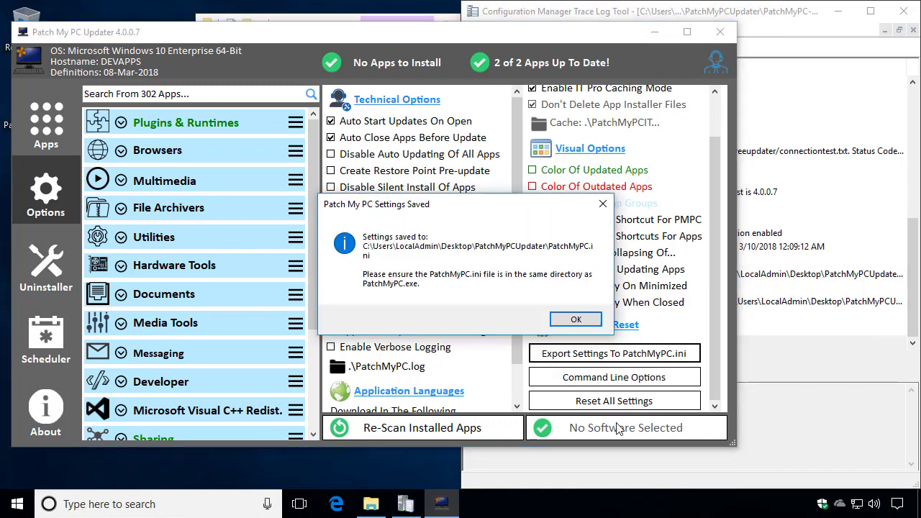
left_click(575, 318)
scroll(619, 237, "up", 1)
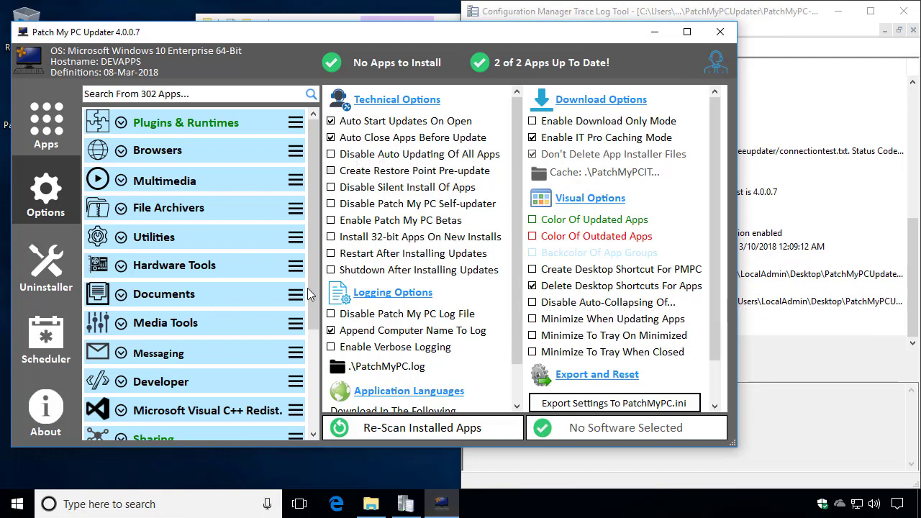
Try to find Registry Editor by searching Windows for "registry"
left_click(25, 506)
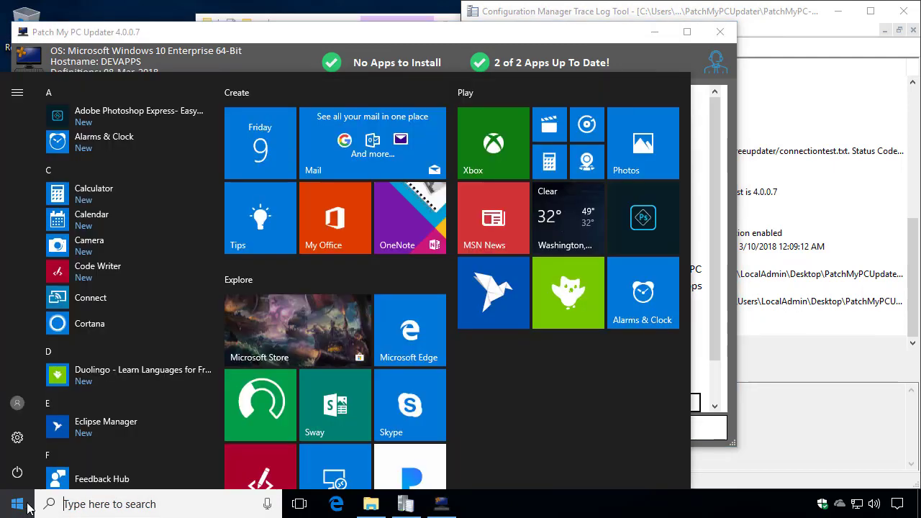
type("regedi")
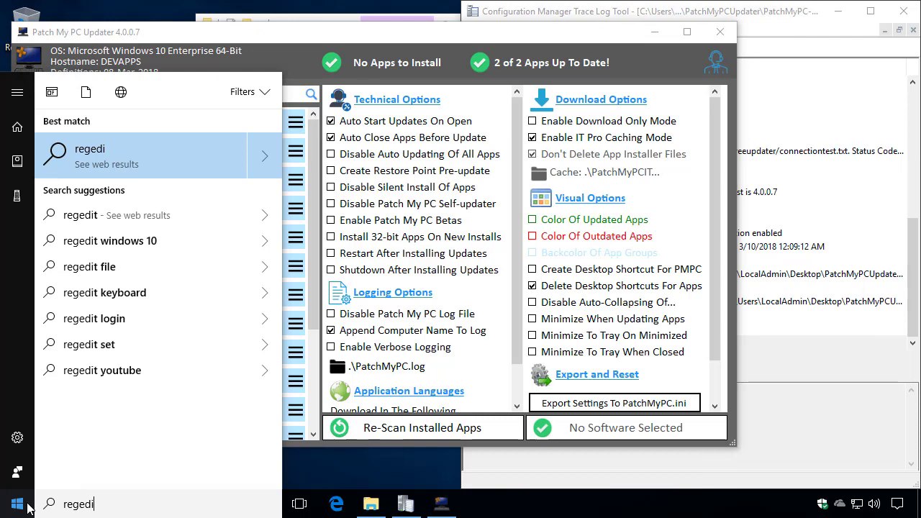
key("ctrl+a")
type("registry")
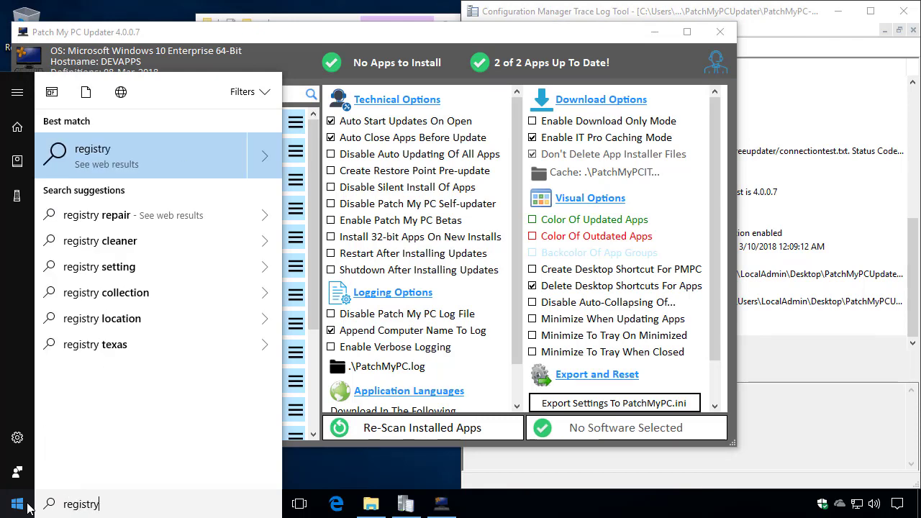
key("ctrl+a")
type("regi")
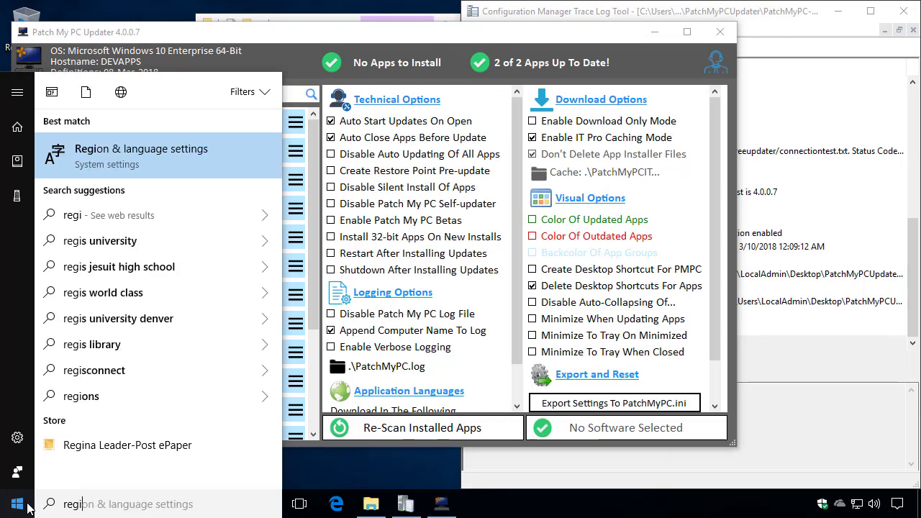
key("BackSpace")
type("istry")
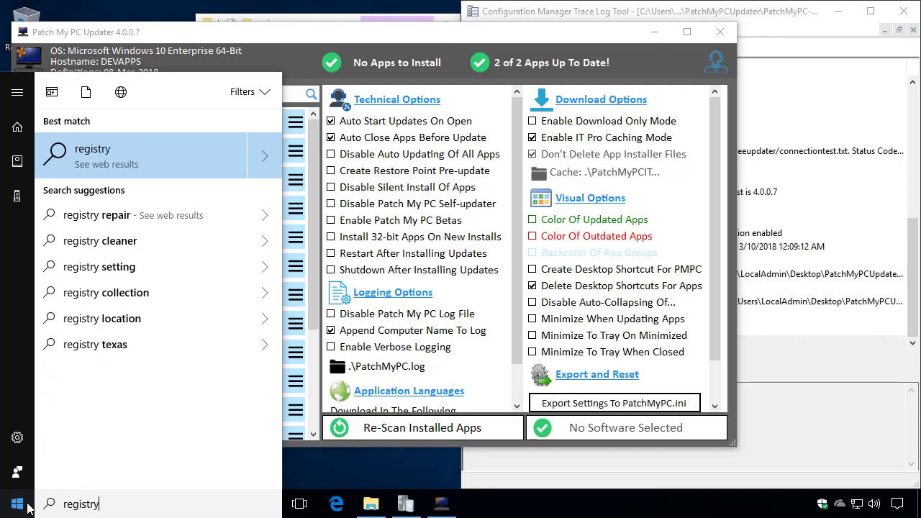
type("we")
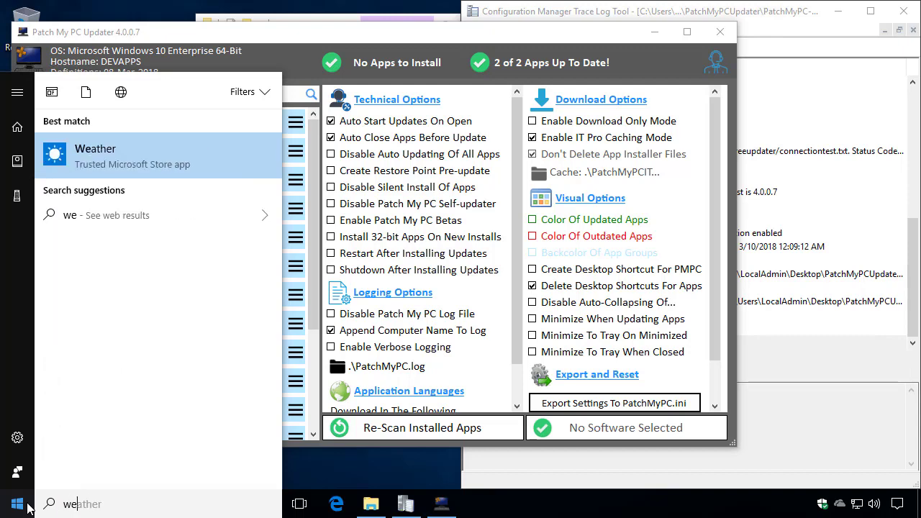
Search Windows for regedit and launch Registry Editor
key("ctrl+a")
type("regedit")
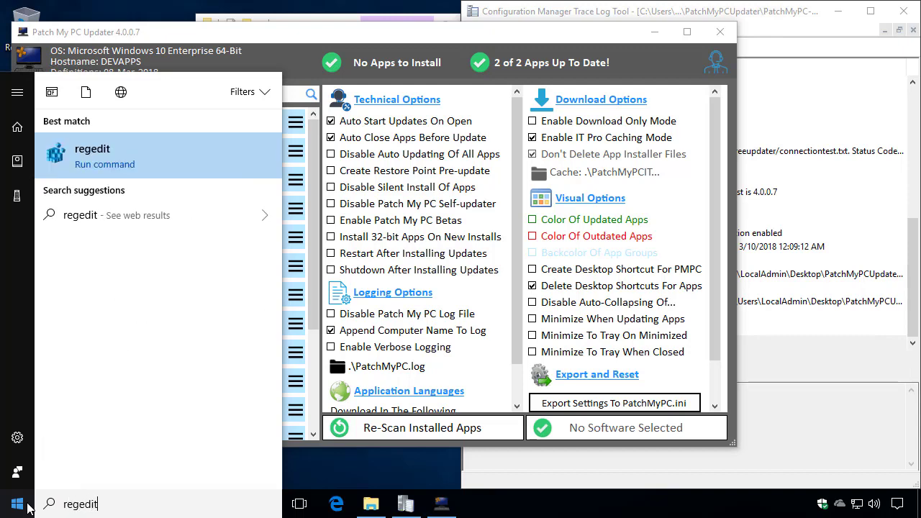
key("Return")
key("Return")
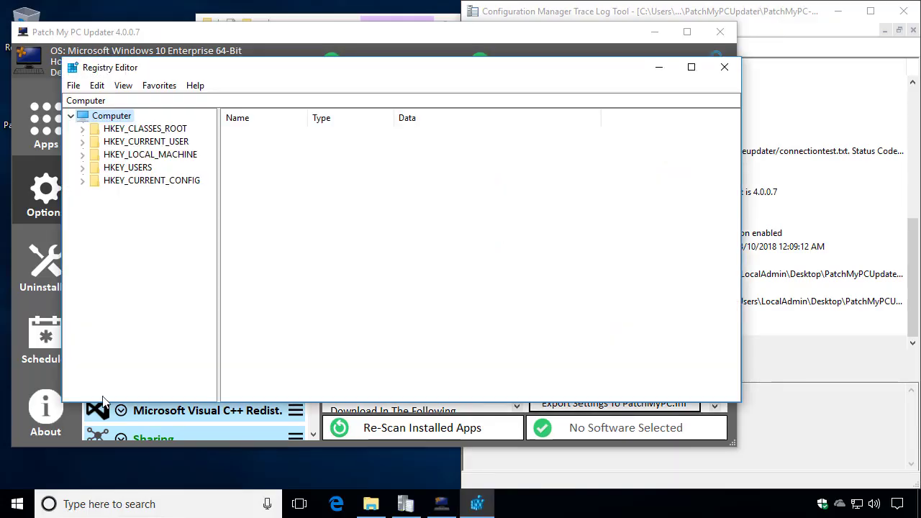
Open HKEY_LOCAL_MACHINE\SOFTWARE\Patch My PC\Options and widen the Name column to examine the stored updater settings
left_click(82, 155)
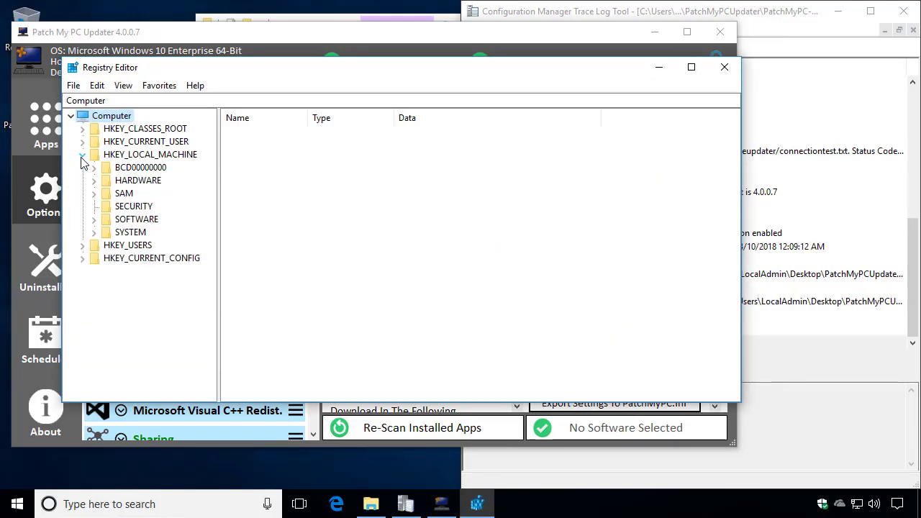
left_click(95, 219)
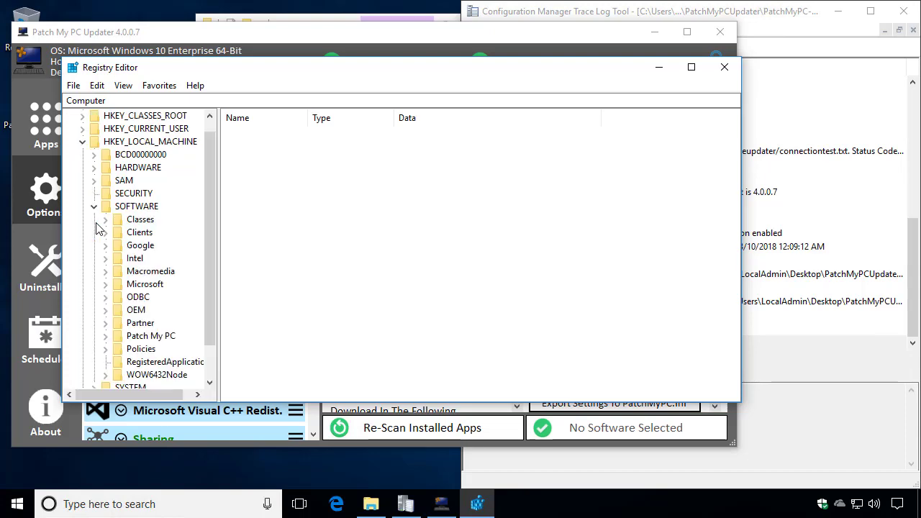
scroll(139, 315, "down", 1)
left_click(105, 297)
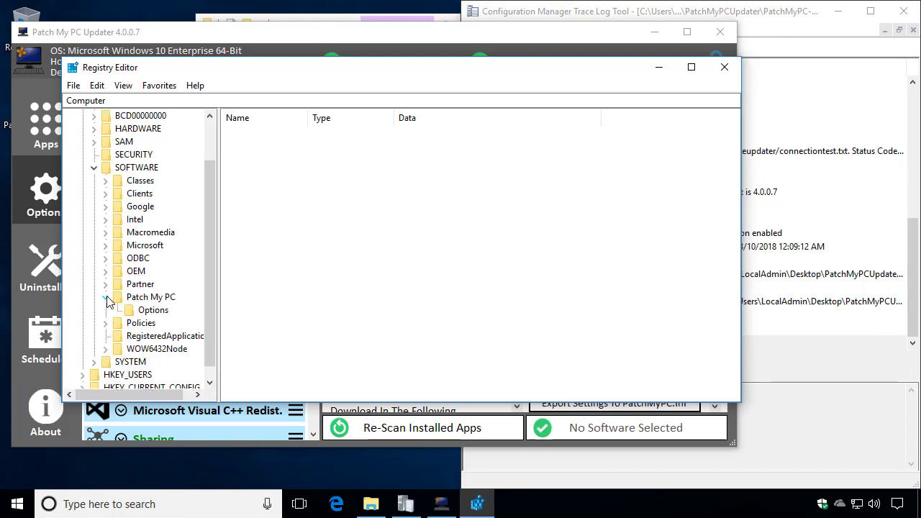
left_click(152, 310)
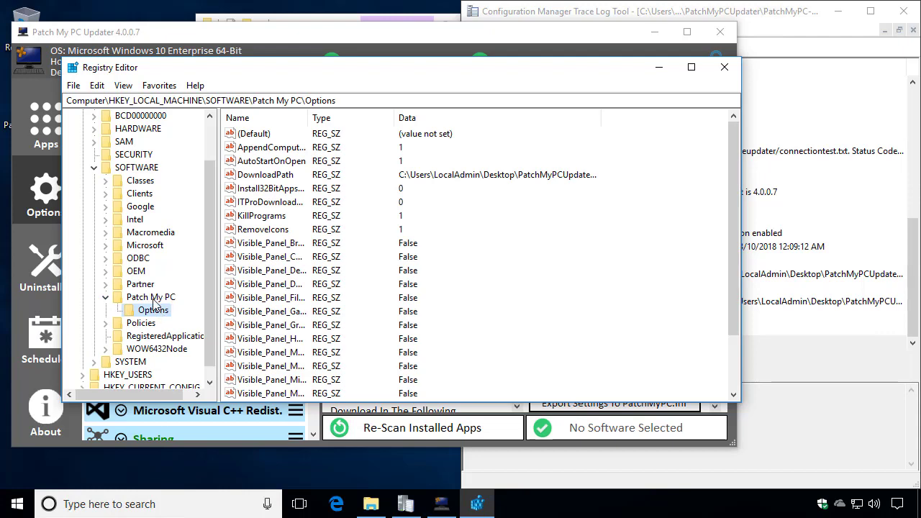
scroll(262, 204, "down", 2)
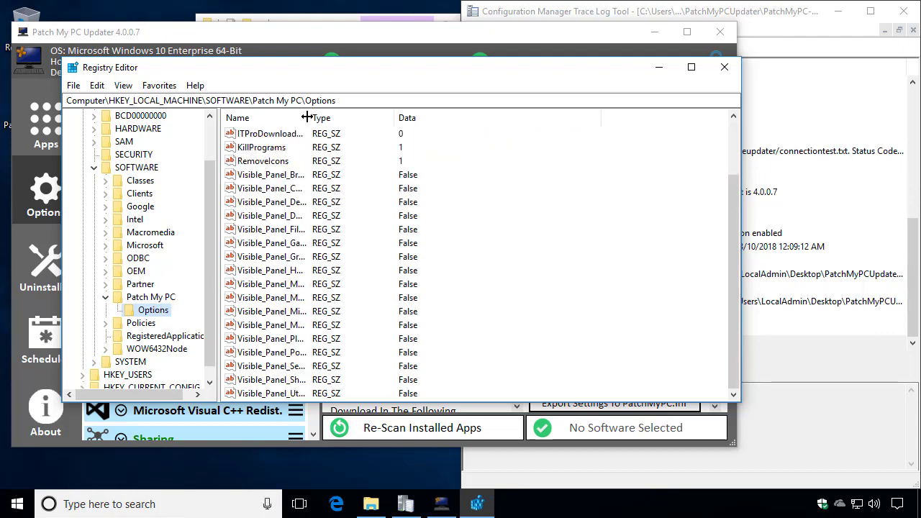
left_click_drag(307, 117, 378, 118)
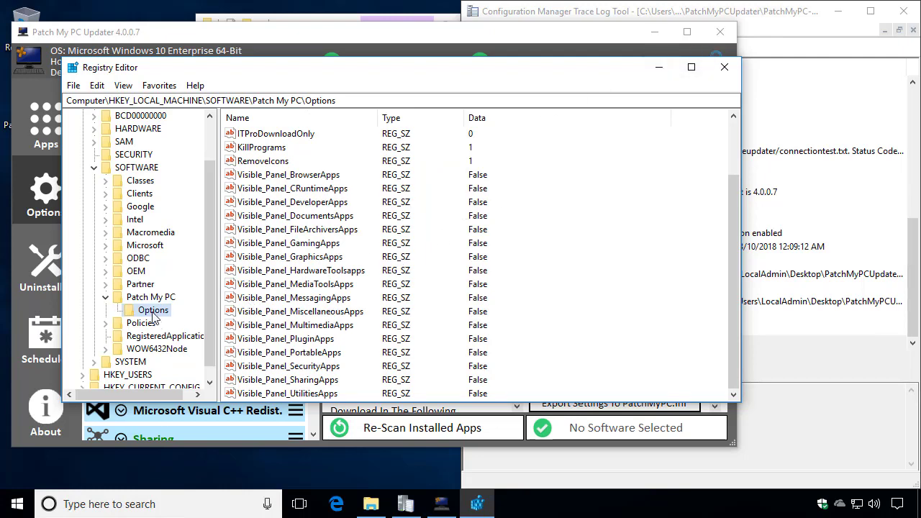
Delete the Options key under Patch My PC, minimize Registry Editor and close the updater
key("Delete")
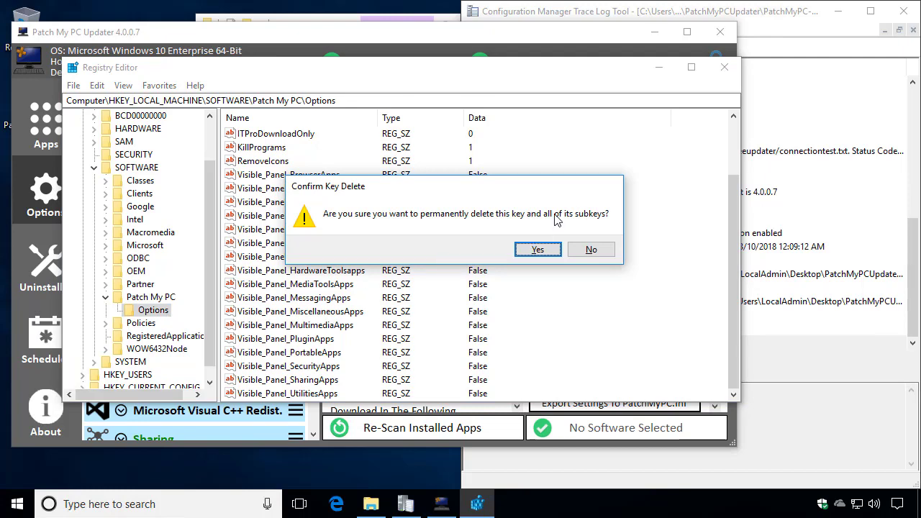
key("Return")
left_click(659, 67)
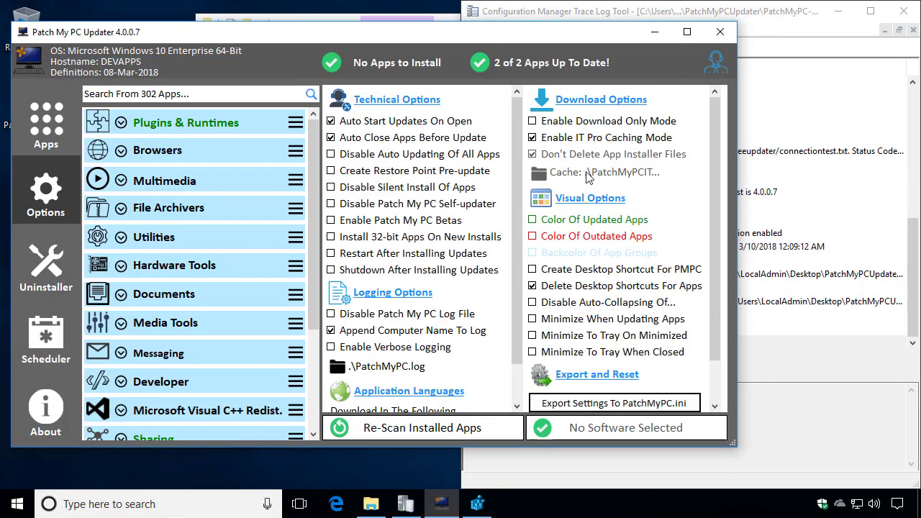
left_click(719, 33)
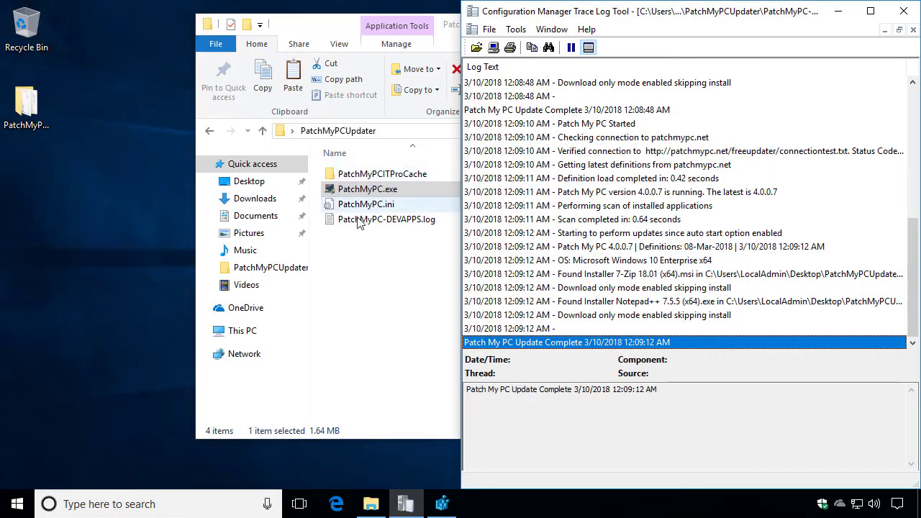
Move PatchMyPC.ini out of the PatchMyPCUpdater folder onto the desktop and launch PatchMyPC.exe, allowing it to make changes
mouse_move(356, 204)
left_mouse_down()
mouse_move(329, 199)
mouse_move(252, 213)
mouse_move(79, 209)
left_mouse_up()
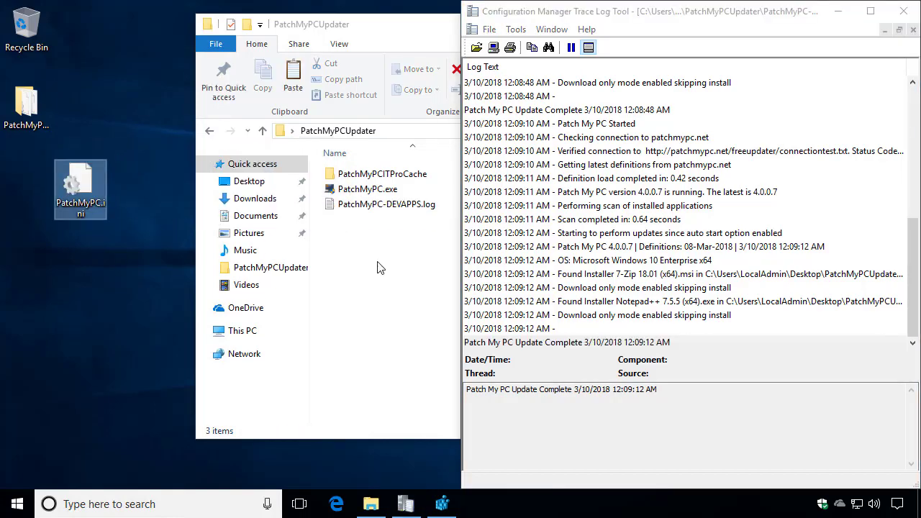
left_click(395, 257)
double_click(377, 192)
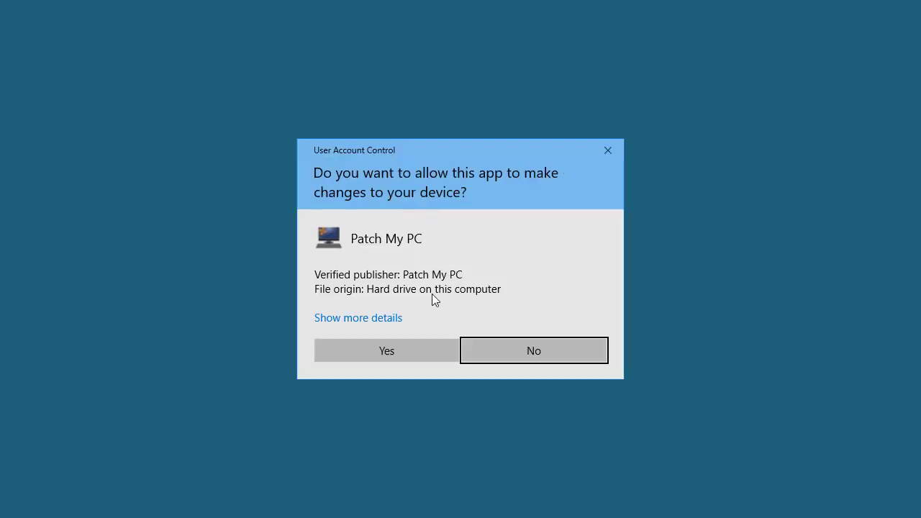
left_click(408, 343)
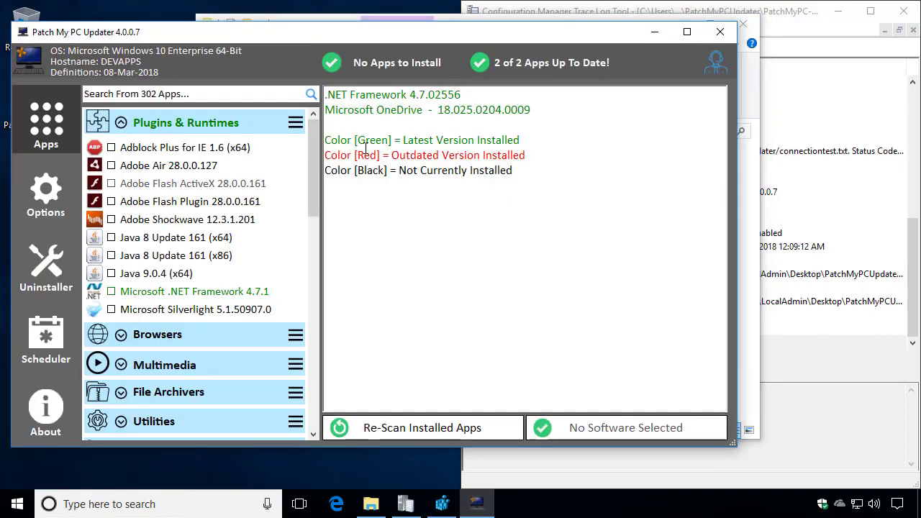
Examine the updater's options as loaded without the INI file and close the updater
left_click(45, 197)
mouse_move(602, 146)
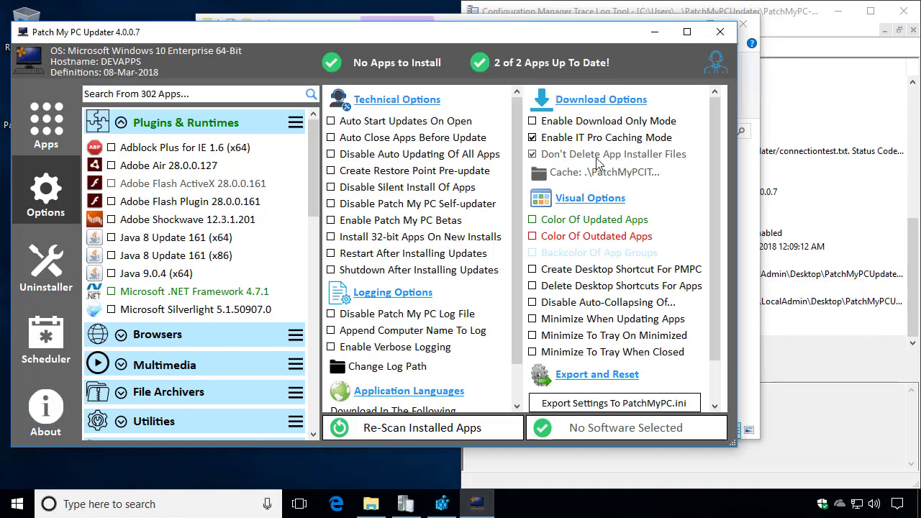
left_click(719, 32)
Move PatchMyPC.ini back into the PatchMyPCUpdater folder, run PatchMyPC.exe and minimize the folder window
left_click_drag(78, 183, 432, 312)
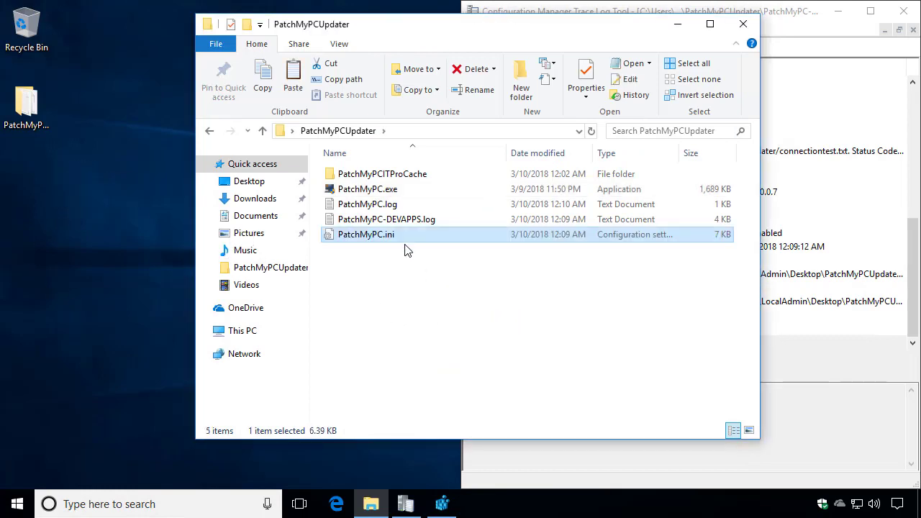
left_click(395, 195)
double_click(395, 195)
key("Return")
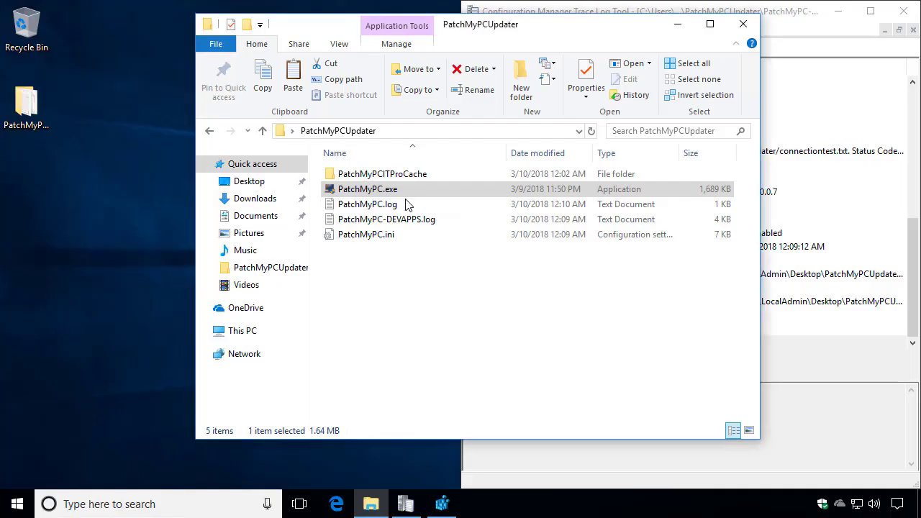
left_click(678, 25)
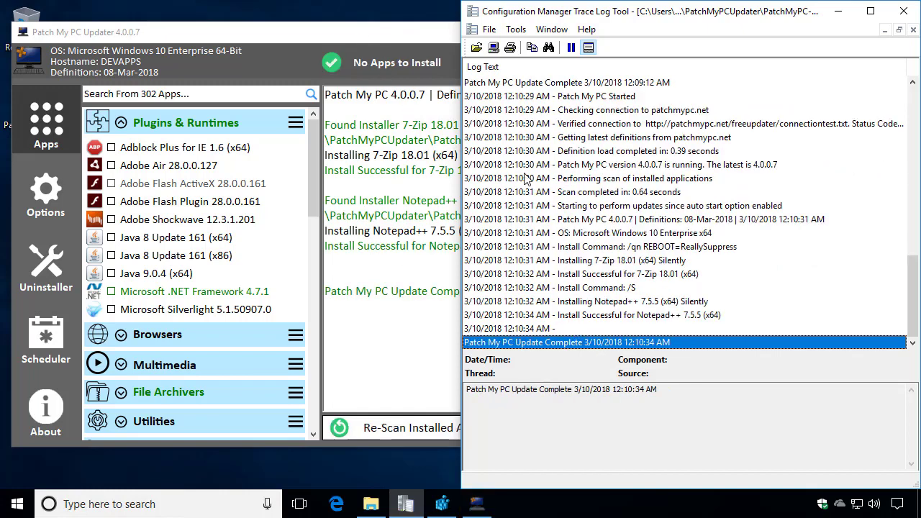
Review the updater's output for the cached 7-Zip and Notepad++ installers and their silent installations
left_click(425, 155)
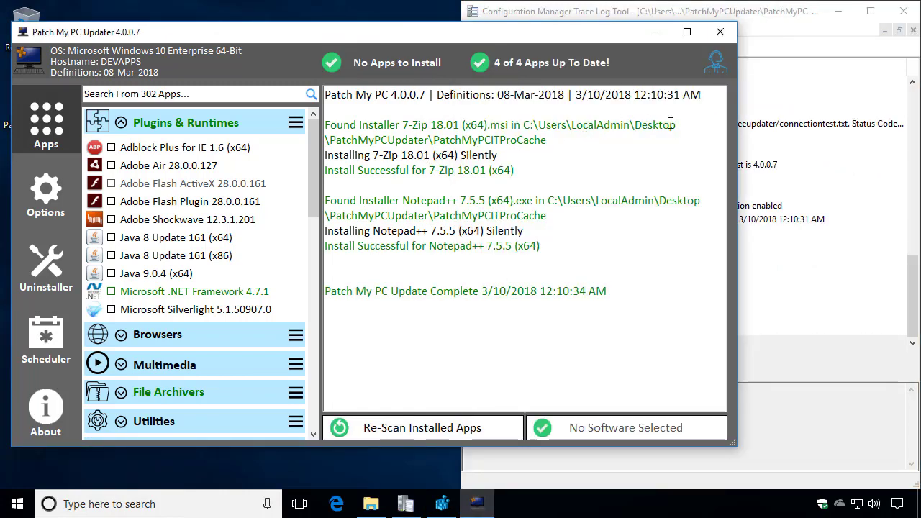
left_click_drag(547, 141, 313, 126)
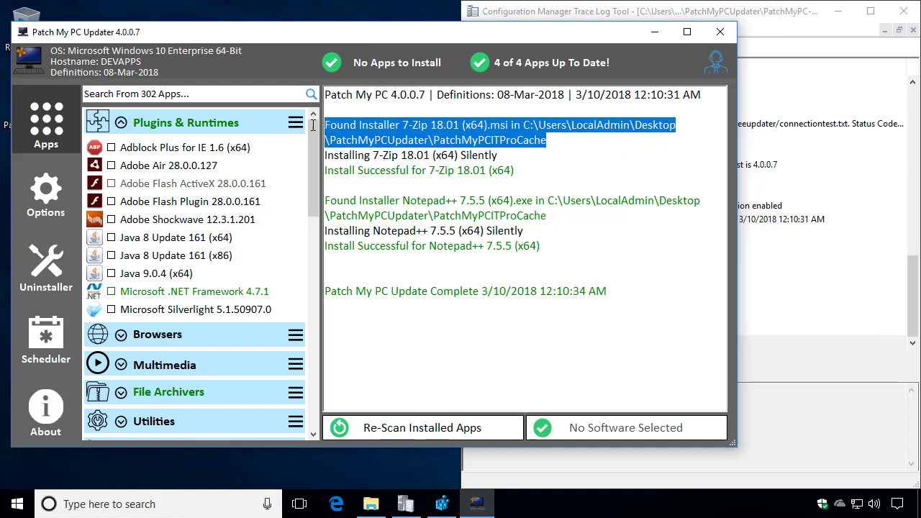
left_click_drag(528, 154, 316, 161)
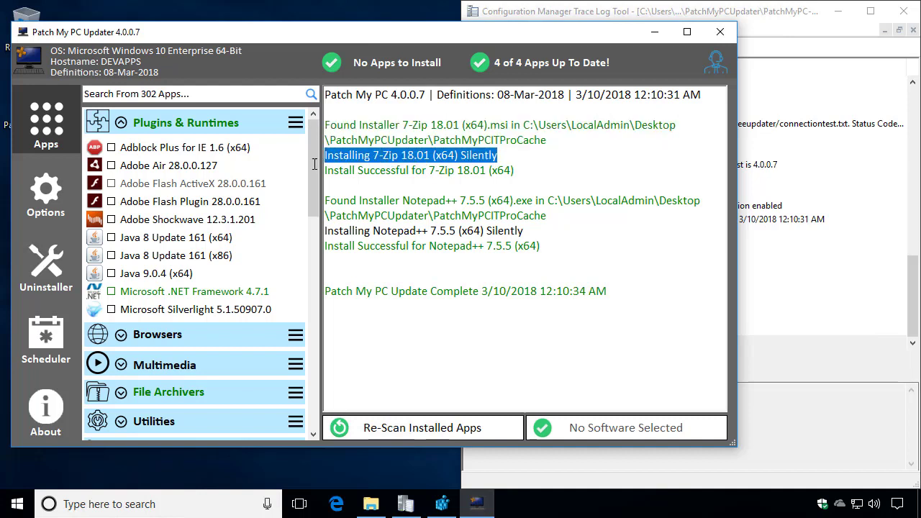
left_click(517, 170)
left_click_drag(479, 172, 308, 171)
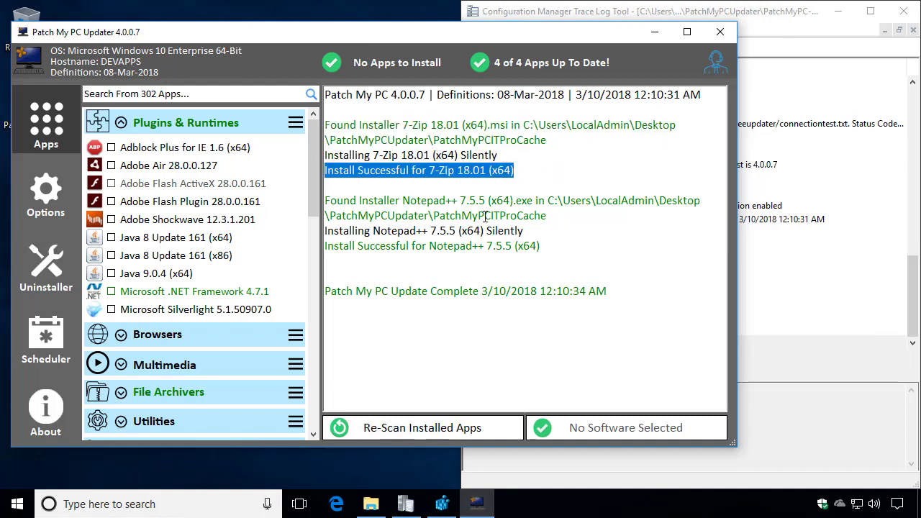
left_click_drag(550, 220, 338, 203)
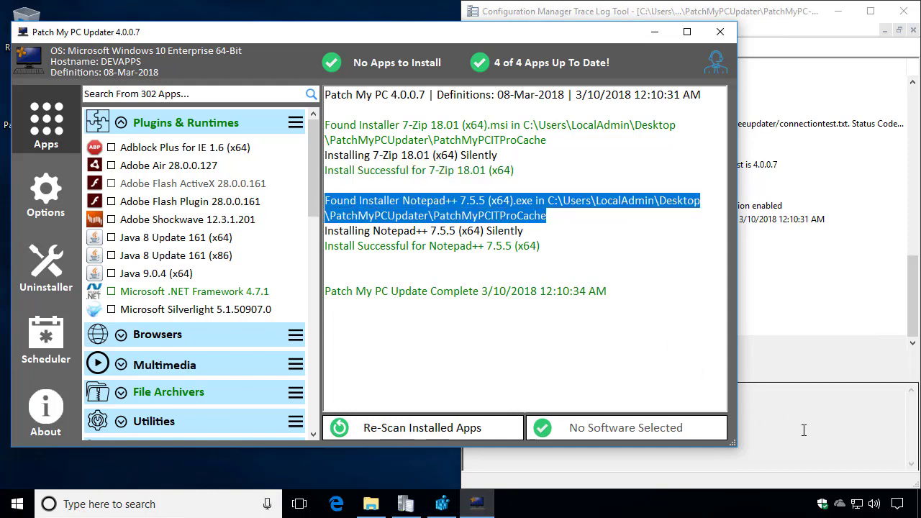
Switch to Configuration Manager Trace Log Tool and examine the 7-Zip install command entry, returning to the updater
left_click(753, 408)
left_click(656, 248)
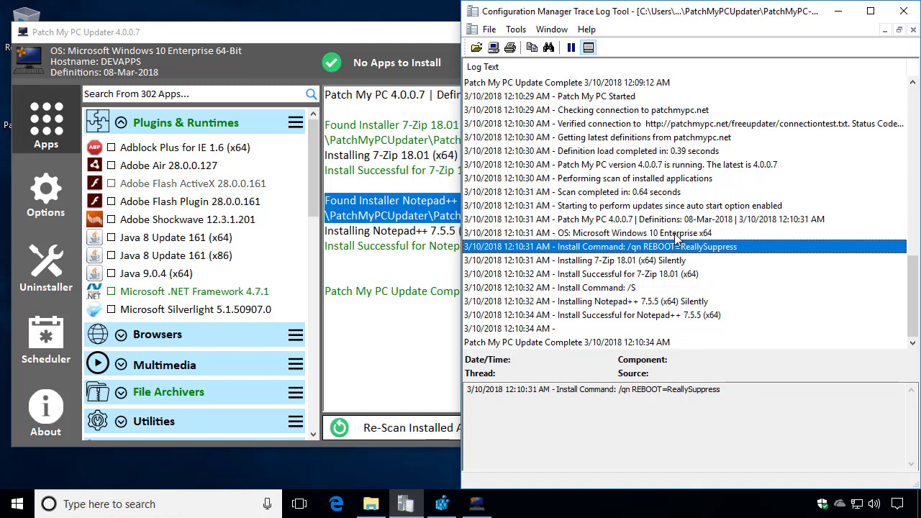
left_click(675, 234)
left_click(650, 248)
left_click_drag(741, 409, 553, 401)
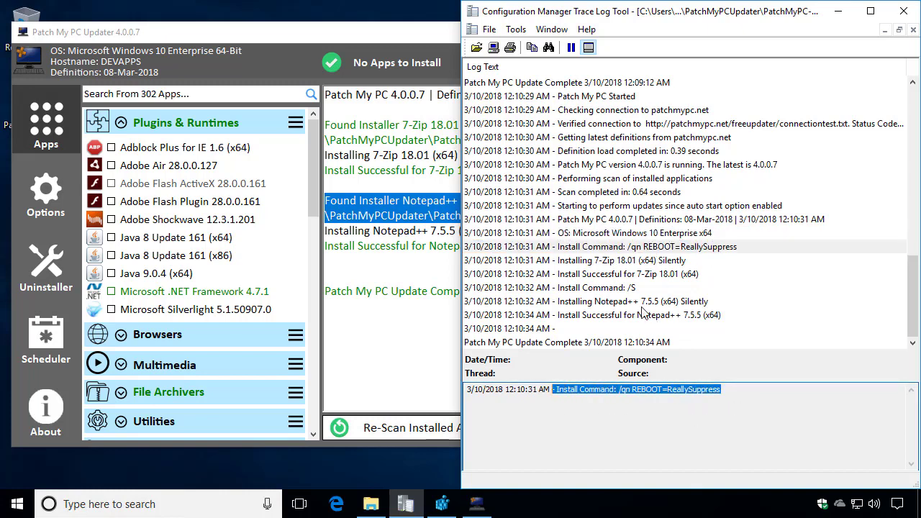
left_click(492, 203)
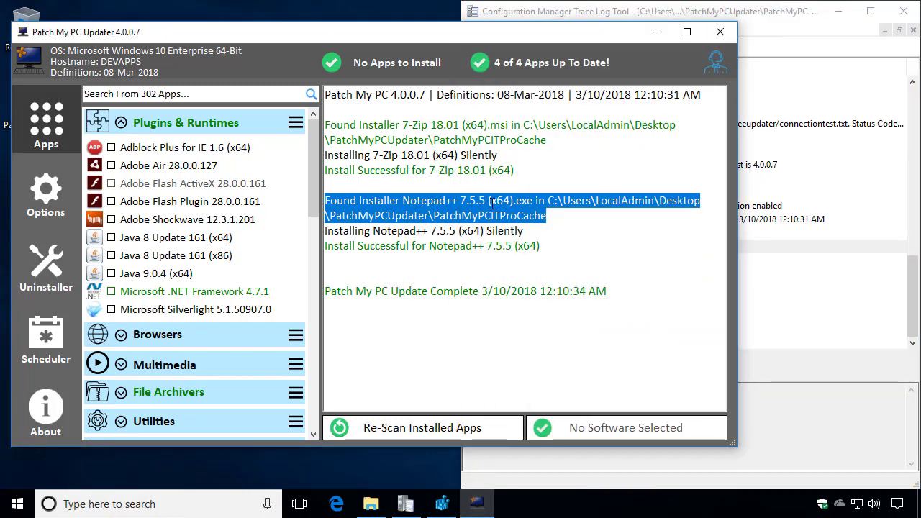
Minimize the updater and open PatchMyPC.ini from the PatchMyPCUpdater folder in Notepad++
left_click(663, 36)
double_click(26, 103)
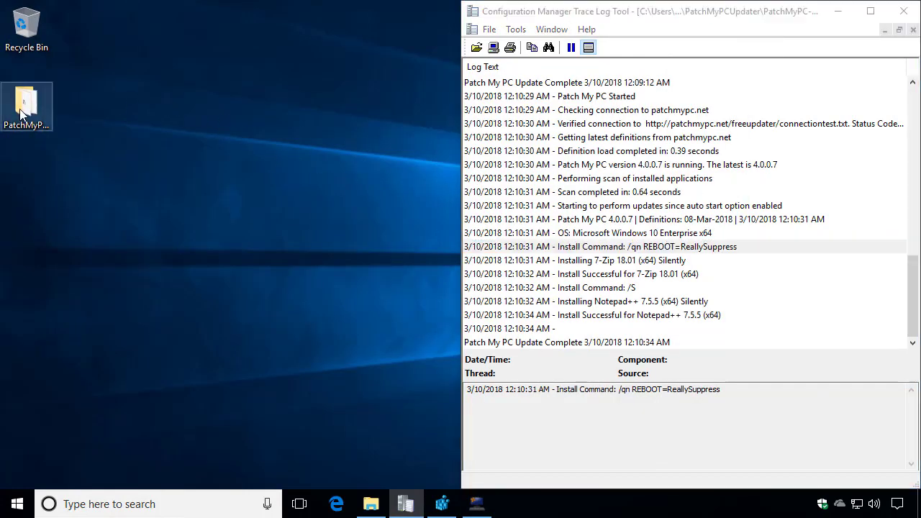
left_click(386, 204)
right_click(387, 204)
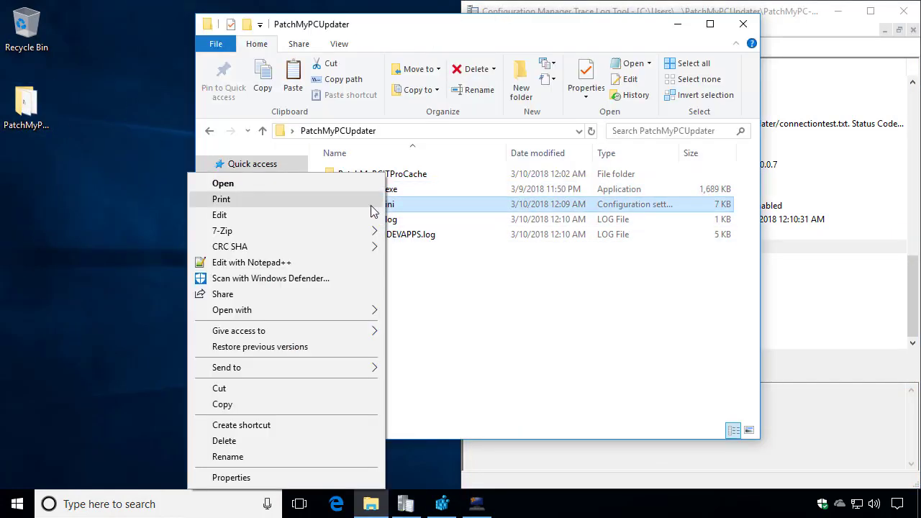
left_click(302, 265)
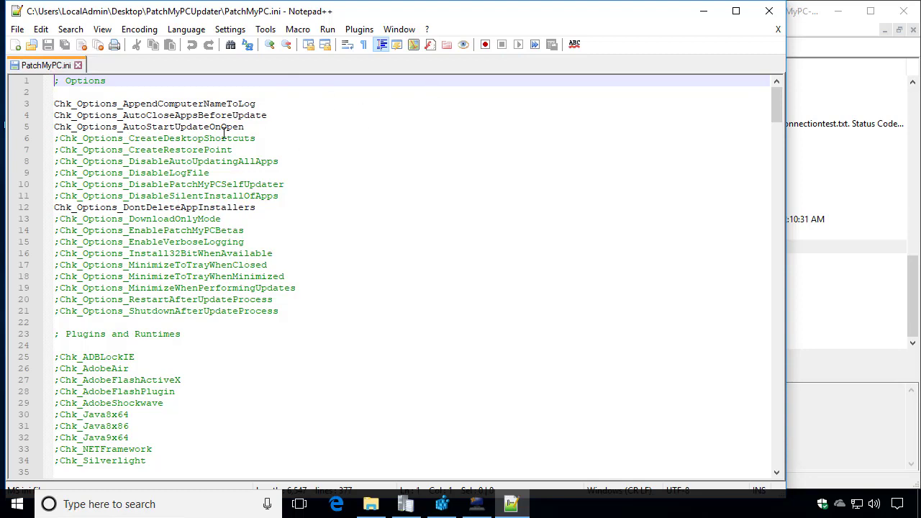
Examine the Options section of PatchMyPC.ini, including the semicolon that comments out Chk_Options_CreateDesktopShortcuts
left_click(55, 139)
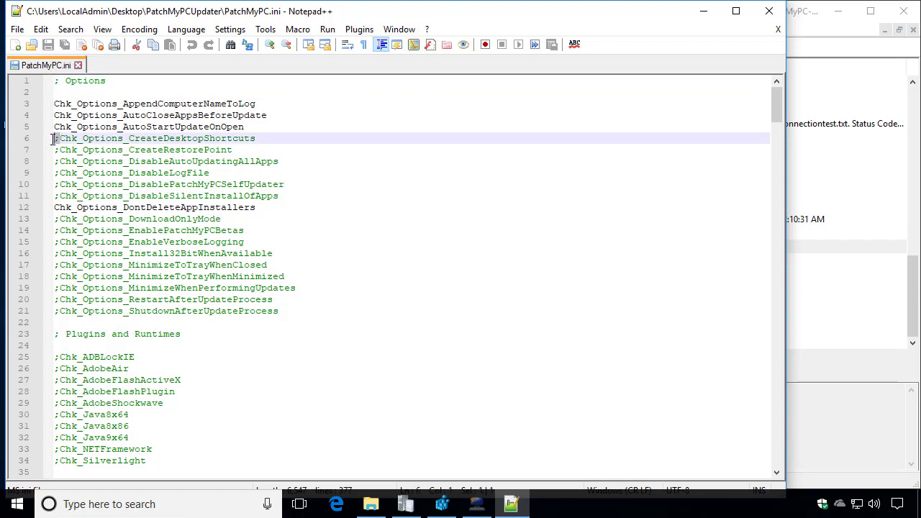
key("Right")
left_click_drag(313, 321, 38, 78)
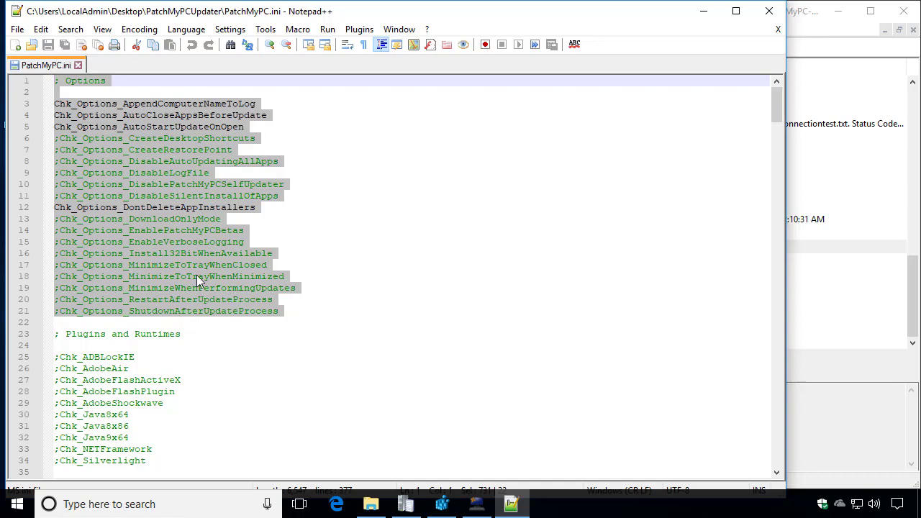
Look through the app categories in PatchMyPC.ini, from Plugins and Runtimes to File Archivers, and highlight the Chk_7Zip entry
scroll(196, 275, "down", 3)
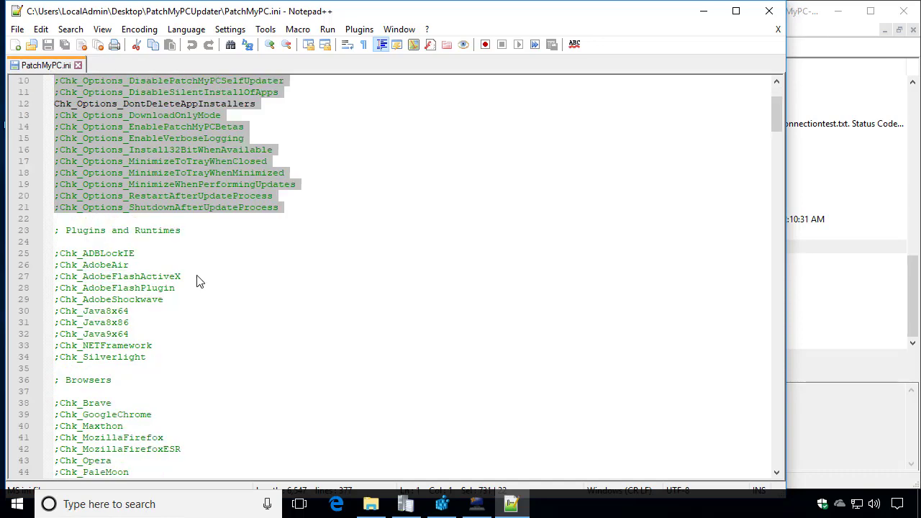
left_click(180, 262)
scroll(155, 246, "down", 2)
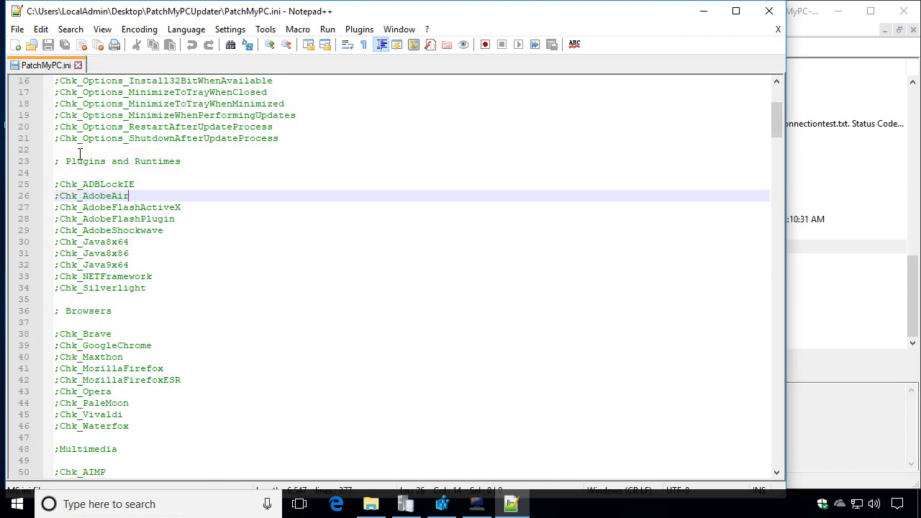
left_click_drag(57, 161, 195, 288)
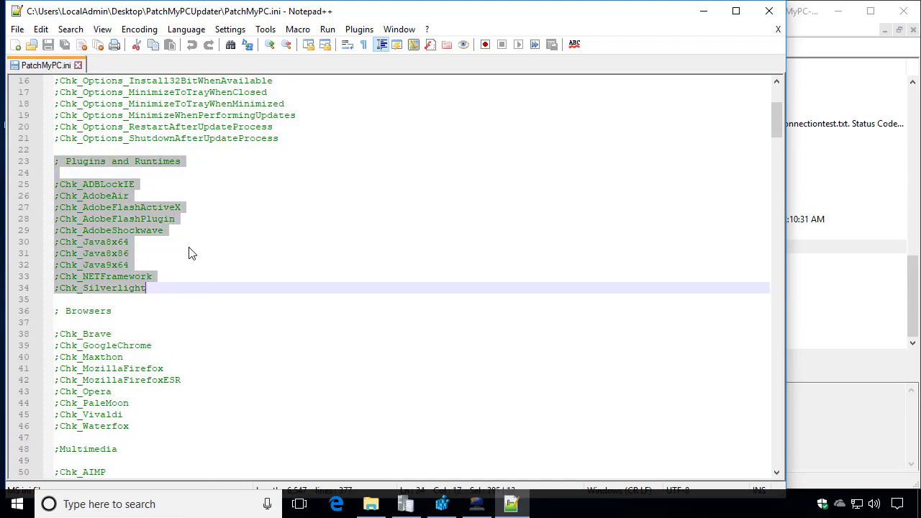
scroll(176, 247, "down", 1)
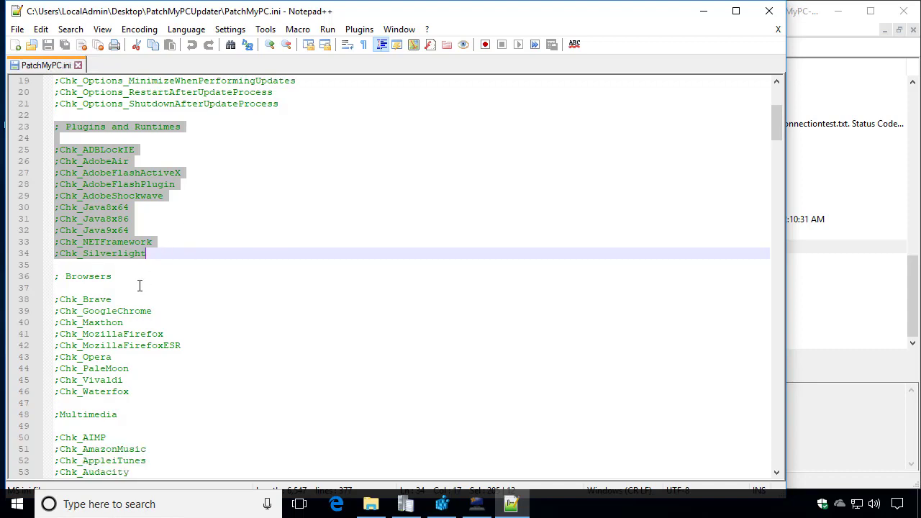
left_click_drag(140, 285, 50, 272)
scroll(157, 312, "down", 17)
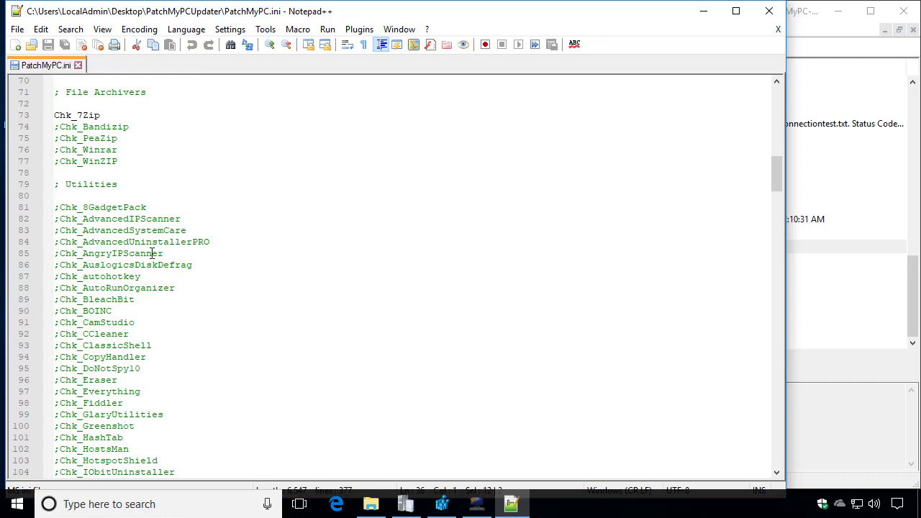
scroll(153, 253, "up", 1)
left_click_drag(103, 156, 50, 150)
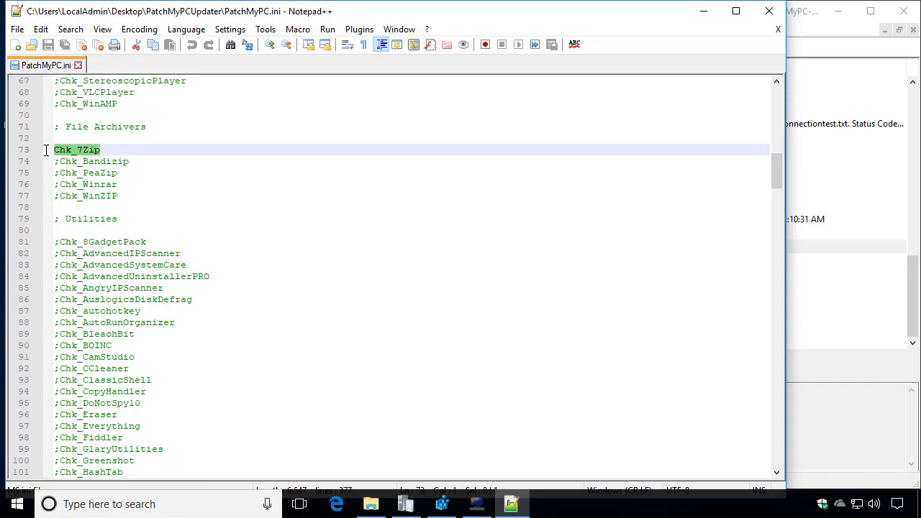
Switch to Patch My PC Updater and remove 7-Zip, under File Archivers, from auto-install in PatchMyPC.ini
left_click(479, 505)
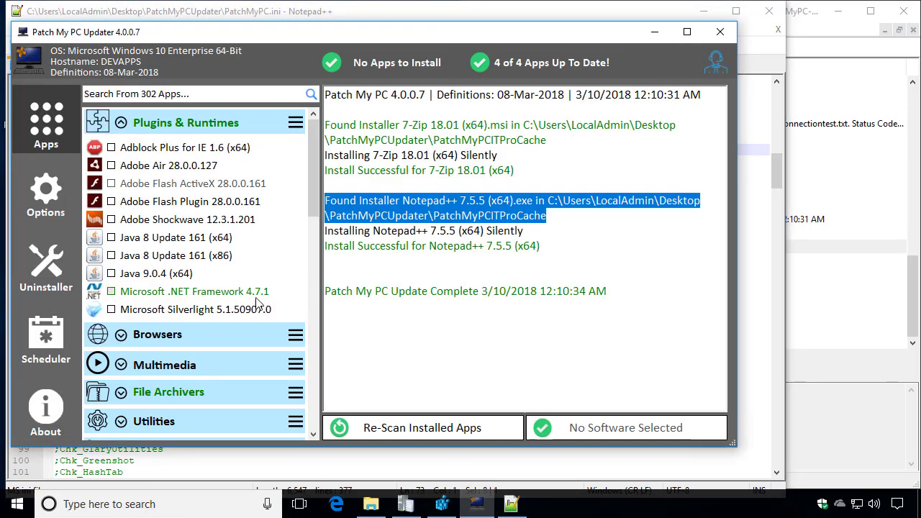
scroll(194, 302, "down", 5)
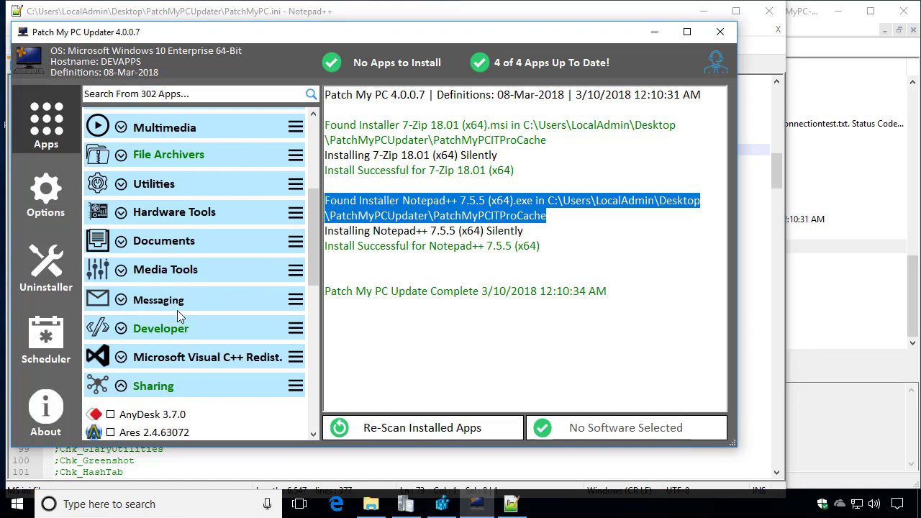
scroll(173, 302, "down", 1)
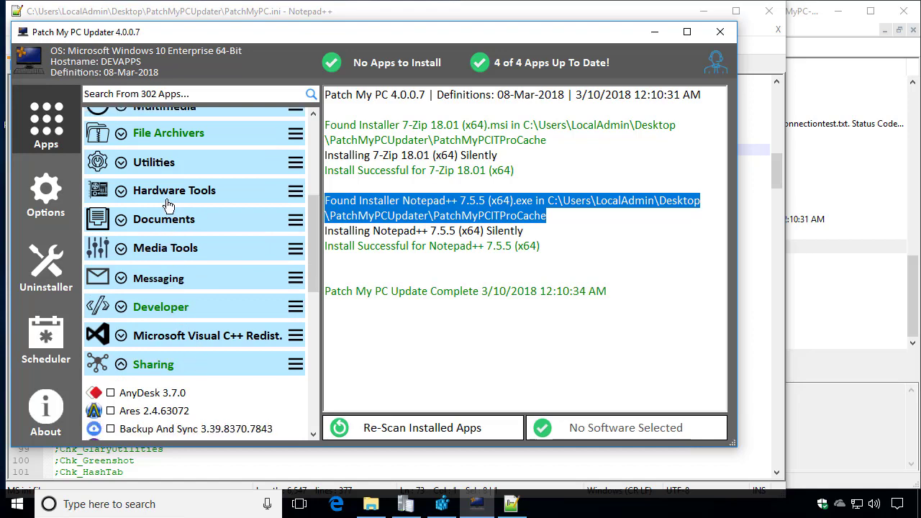
left_click(164, 163)
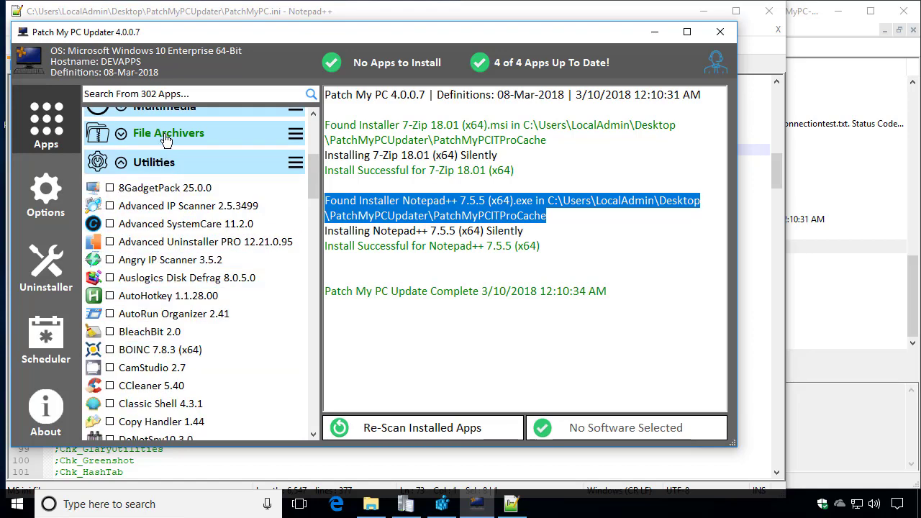
left_click(166, 139)
right_click(149, 158)
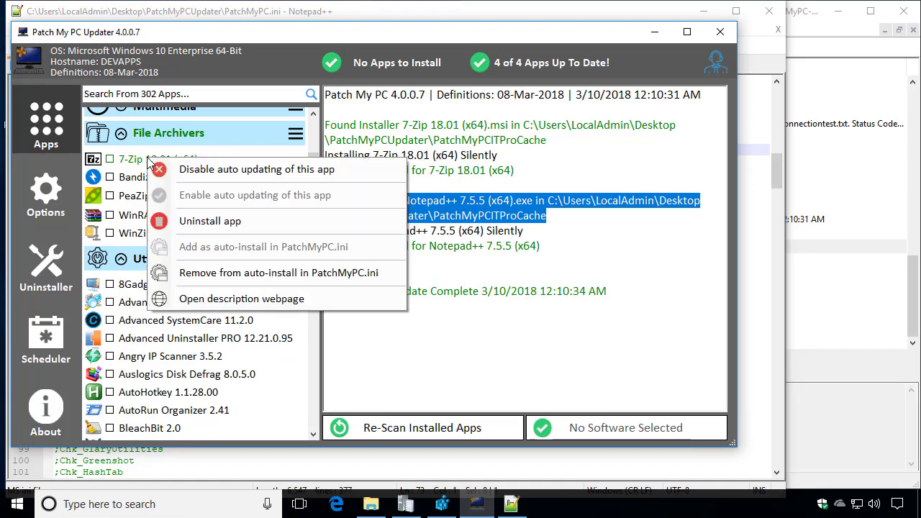
left_click(224, 277)
left_click(575, 319)
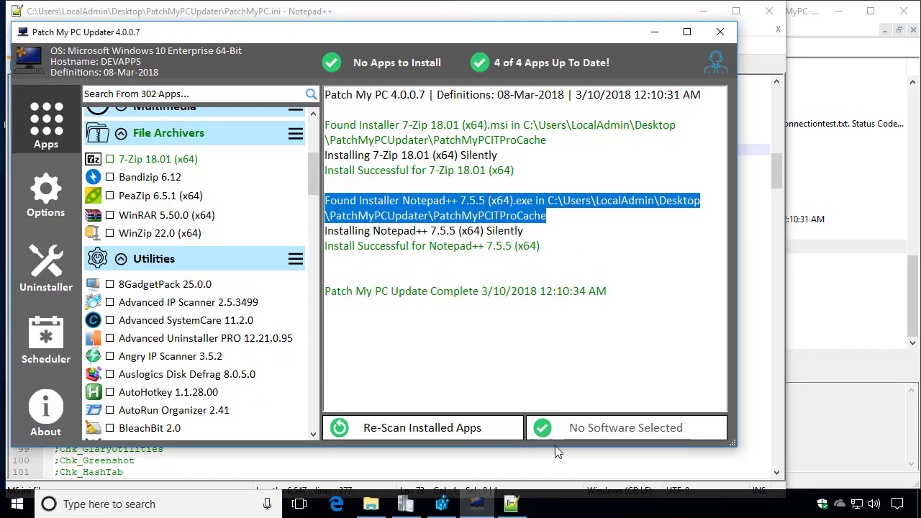
Return to Notepad++, reload the modified PatchMyPC.ini and check the Chk_7Zip entry under File Archivers
left_click(510, 503)
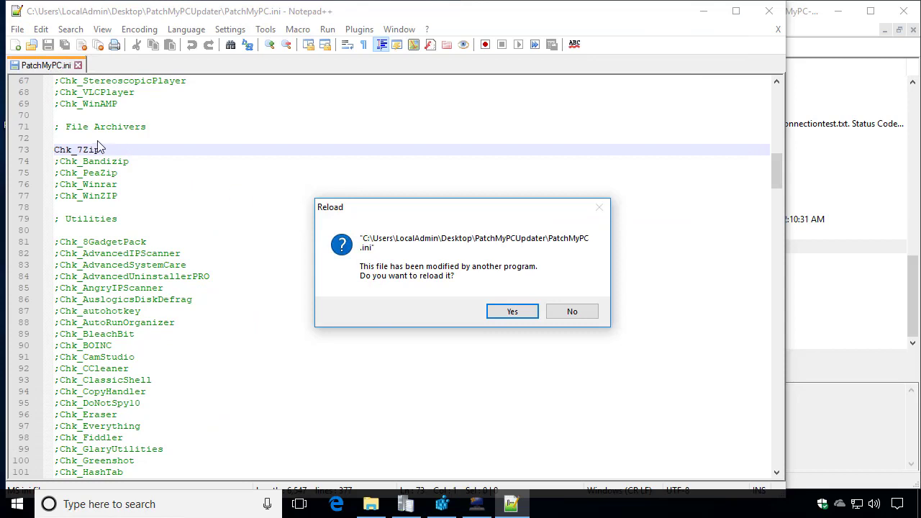
left_click_drag(395, 212, 57, 157)
left_click(249, 271)
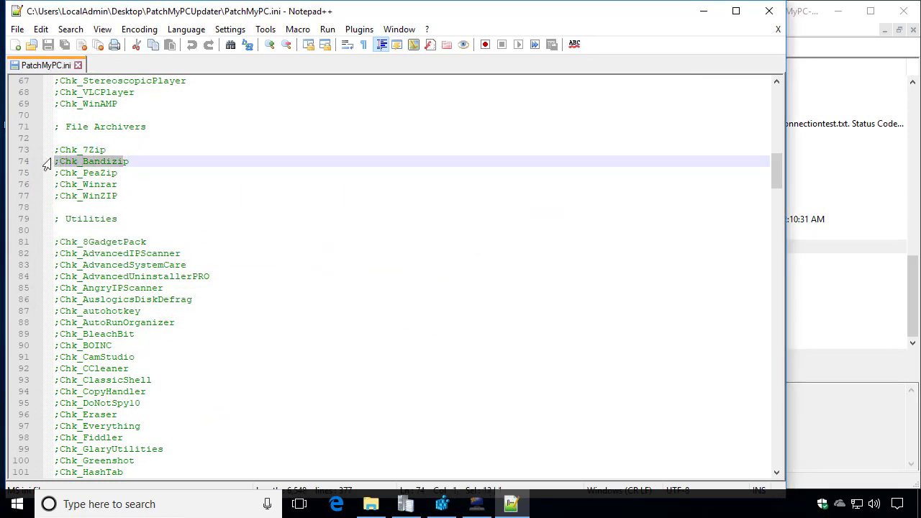
left_click(131, 172)
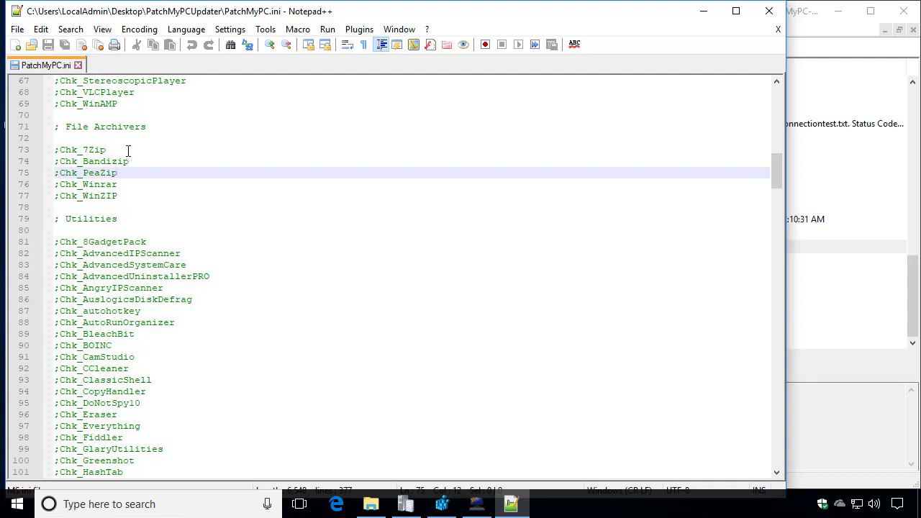
Uncomment the Chk_RDCMan entry under Utilities in PatchMyPC.ini
scroll(181, 217, "down", 7)
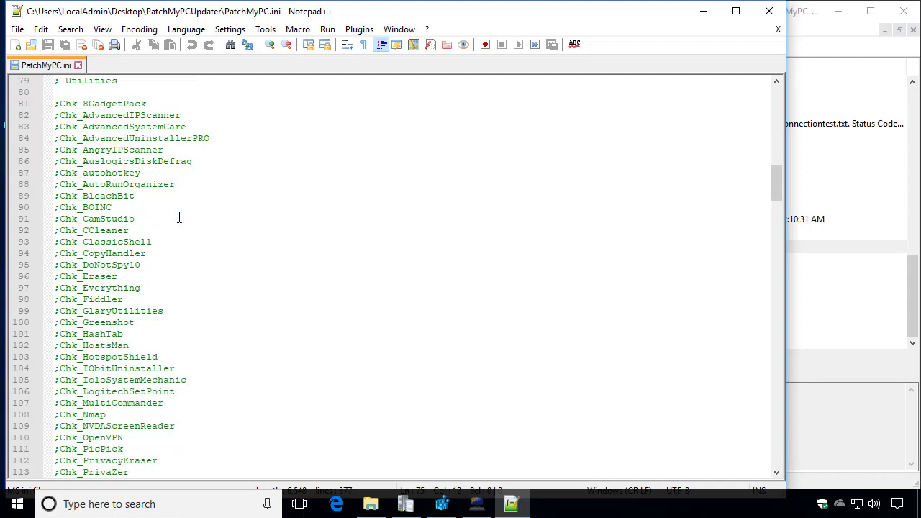
scroll(153, 259, "down", 7)
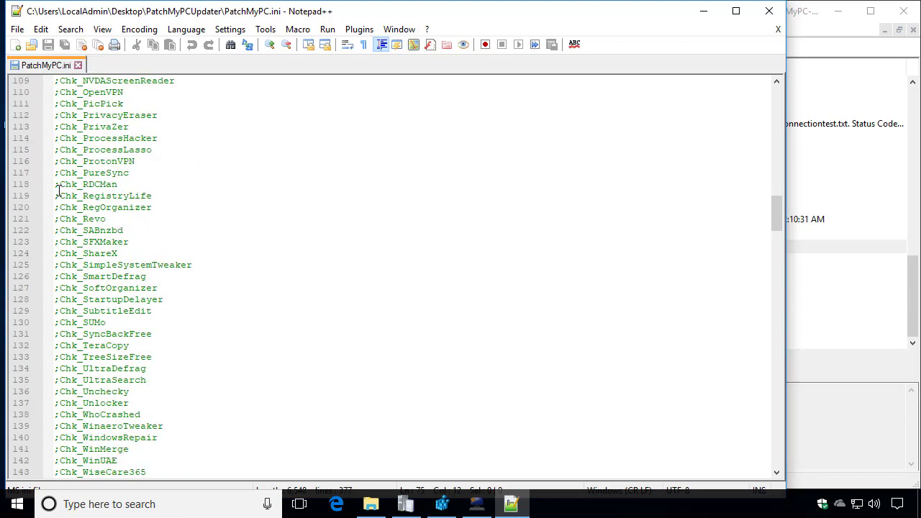
left_click(58, 187)
key("Delete")
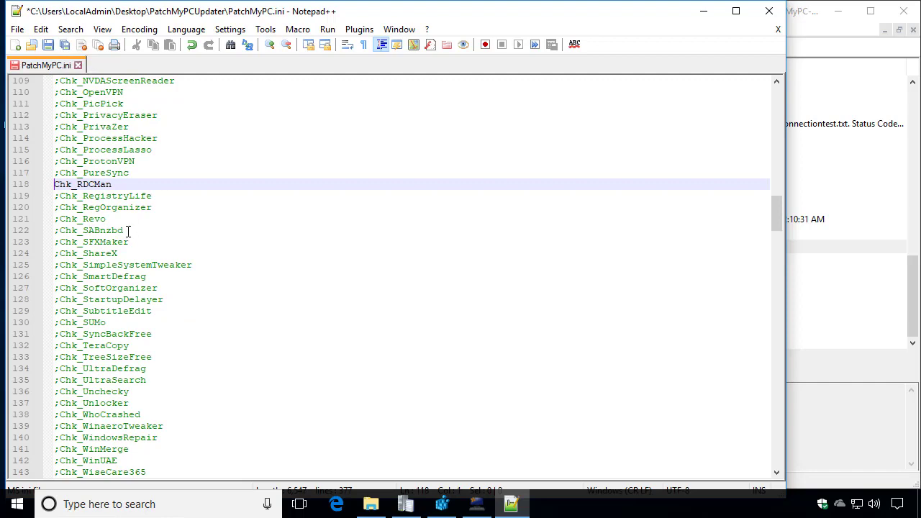
Uncomment the Chk_FileZilla entry under Developer and save PatchMyPC.ini
scroll(136, 223, "down", 14)
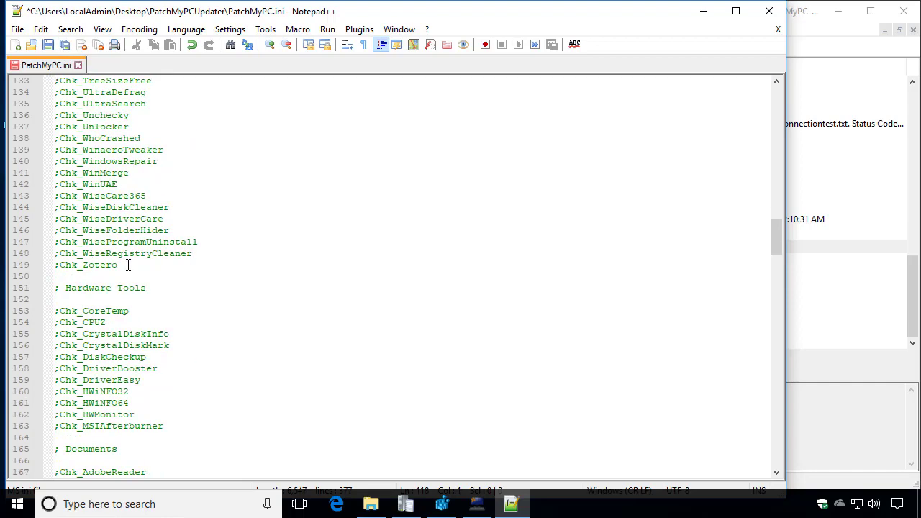
scroll(131, 267, "down", 13)
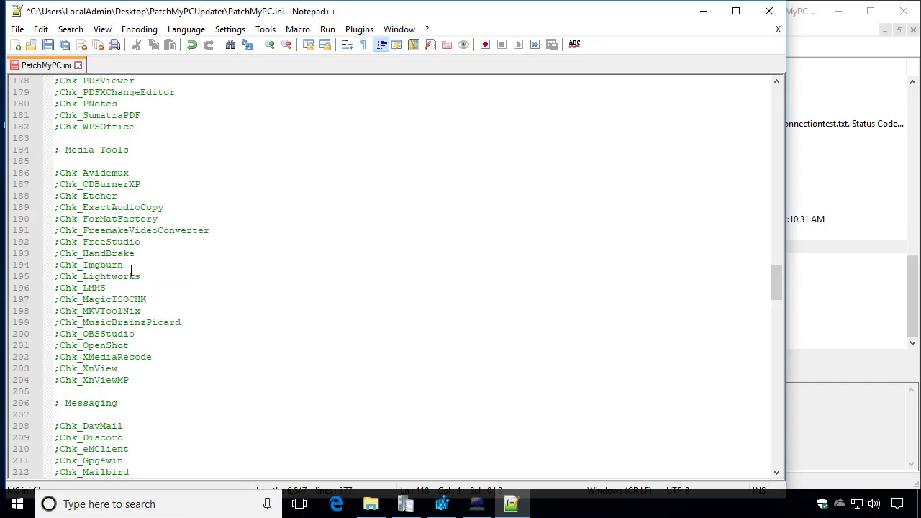
scroll(133, 272, "down", 2)
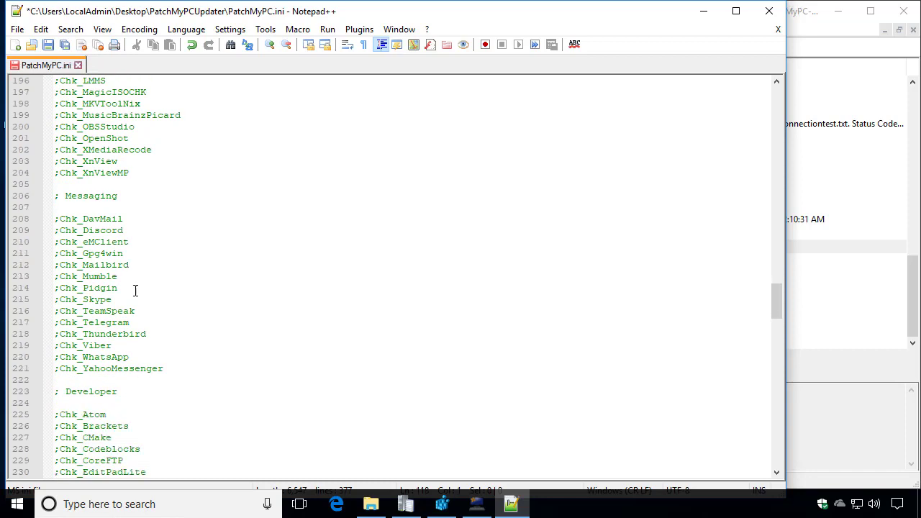
scroll(135, 289, "down", 4)
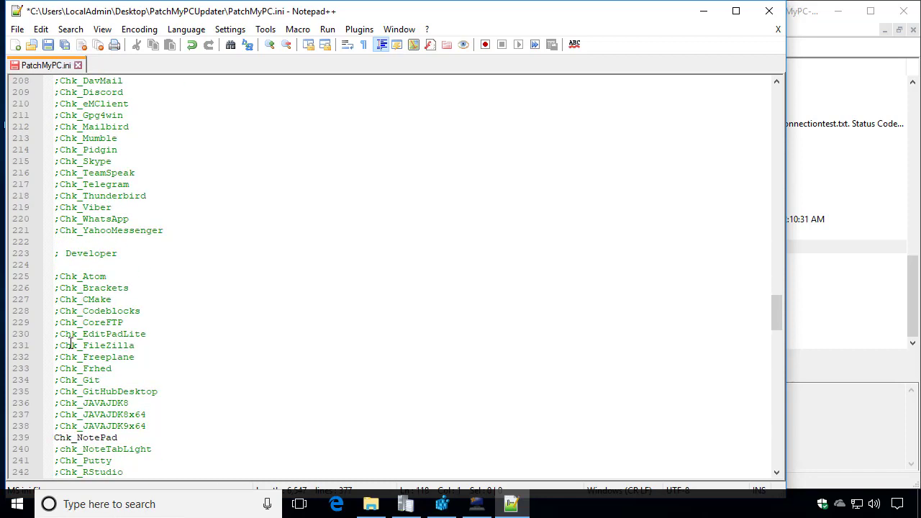
left_click(56, 346)
key("Delete")
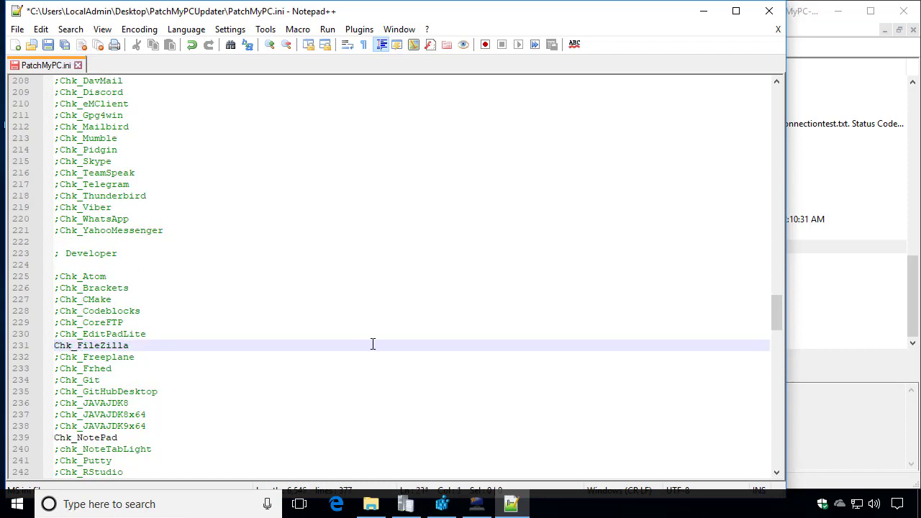
key("ctrl+s")
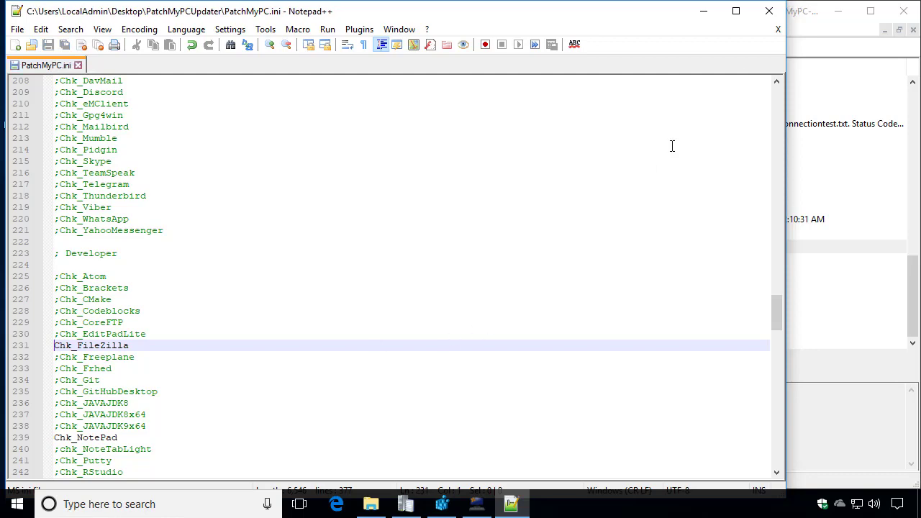
Minimize Notepad++, launch PatchMyPC.exe from the PatchMyPCUpdater folder and allow it to make changes to the device
left_click(703, 11)
left_click(720, 31)
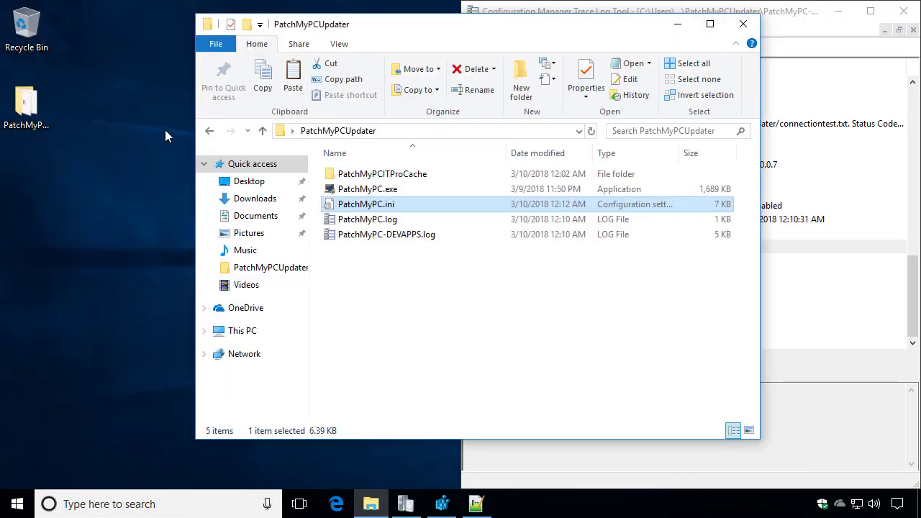
double_click(342, 190)
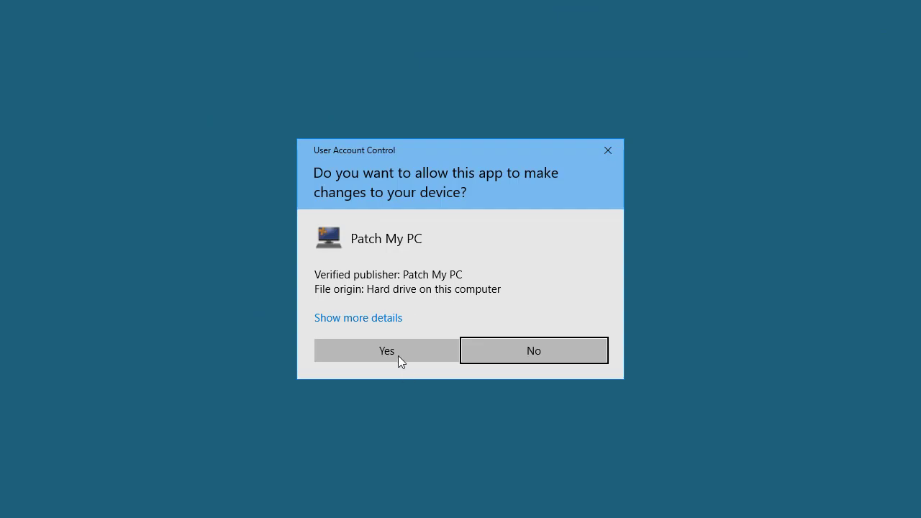
left_click(397, 355)
left_click(678, 23)
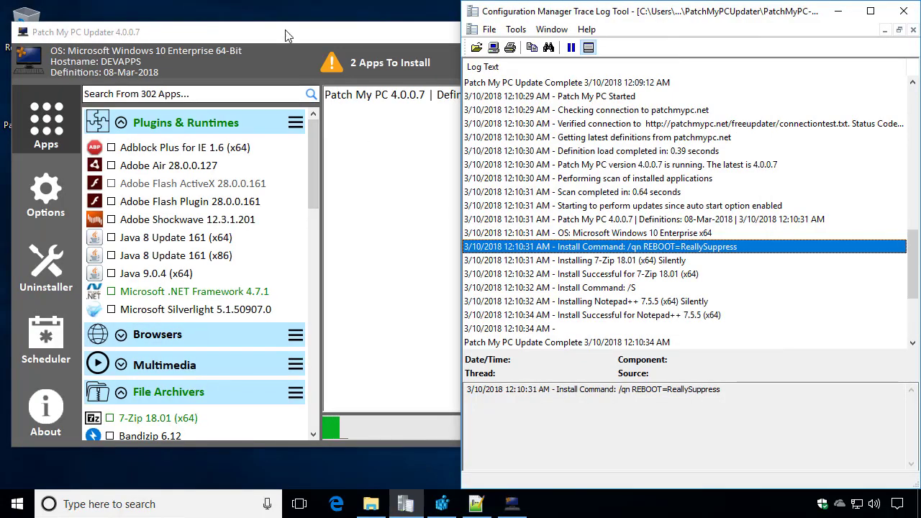
Follow the automatic RDC Manager and FileZilla Client installs in the trace log and in Patch My PC Updater's output
left_click(286, 37)
left_click(790, 237)
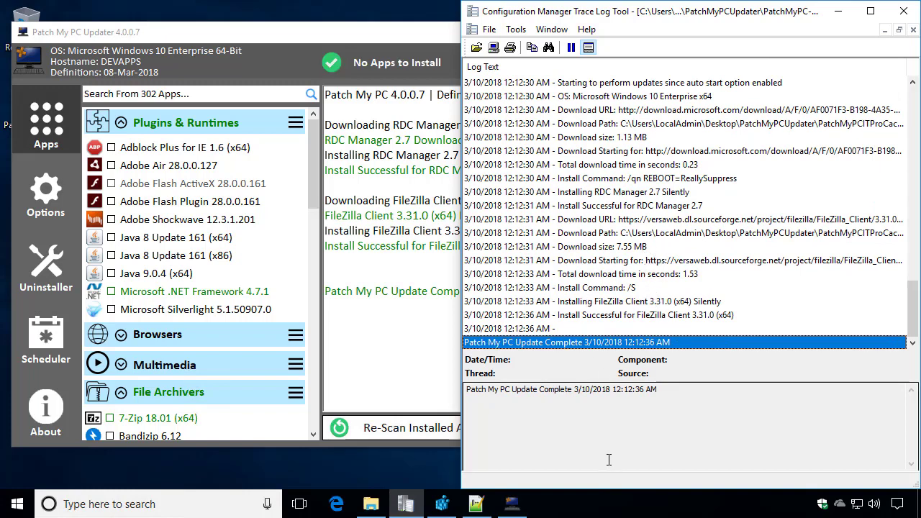
left_click(510, 230)
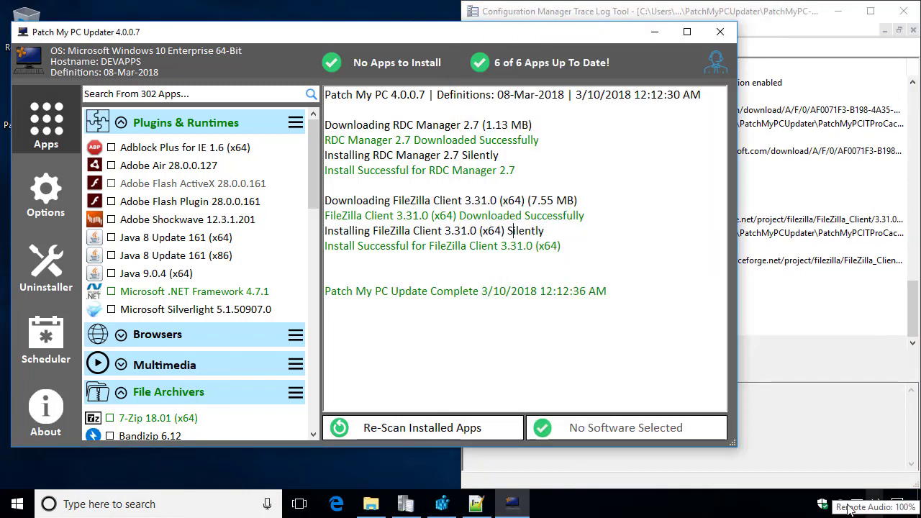
Disable auto updating of 7-Zip 18.01 (x64) under File Archivers in Patch My PC Updater
scroll(226, 281, "down", 2)
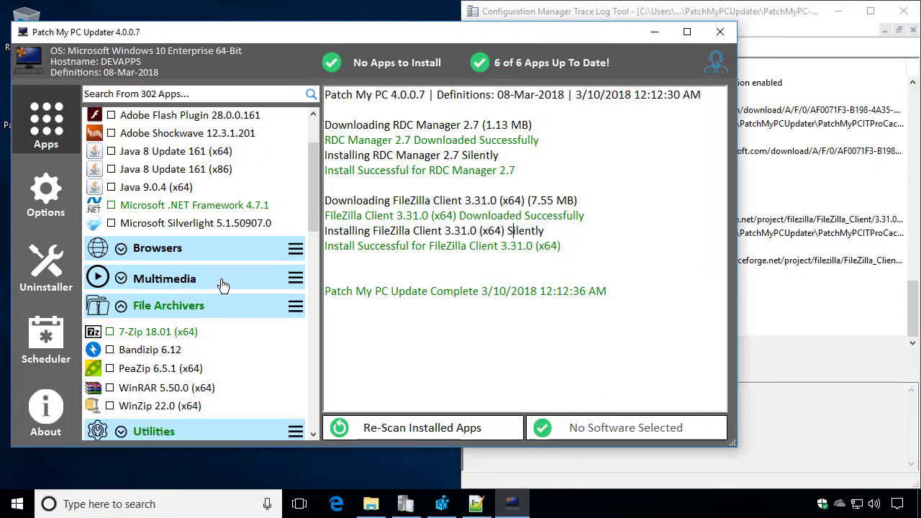
right_click(165, 187)
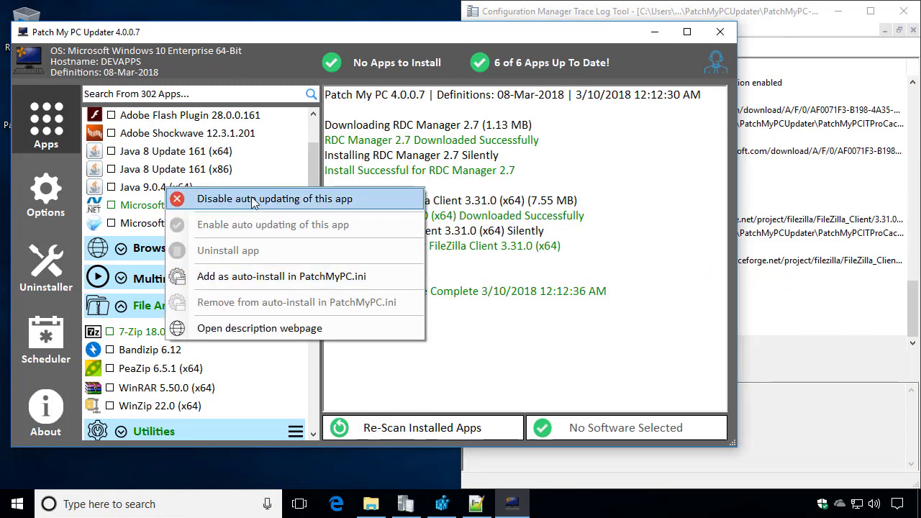
scroll(129, 219, "down", 4)
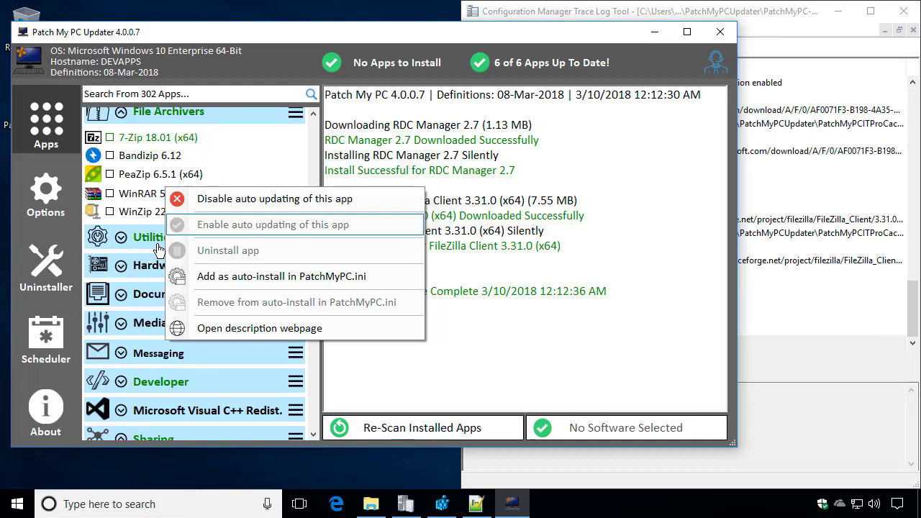
scroll(141, 151, "up", 1)
left_click(139, 139)
right_click(156, 182)
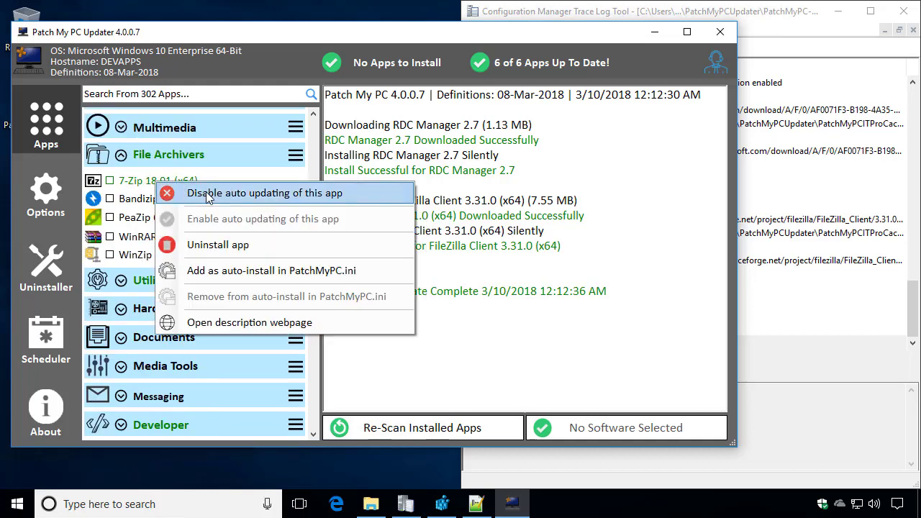
left_click(209, 194)
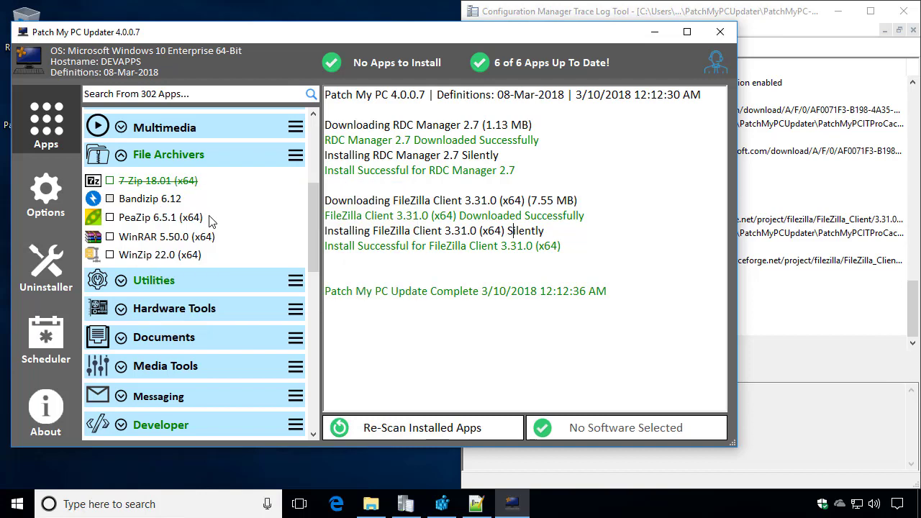
right_click(152, 184)
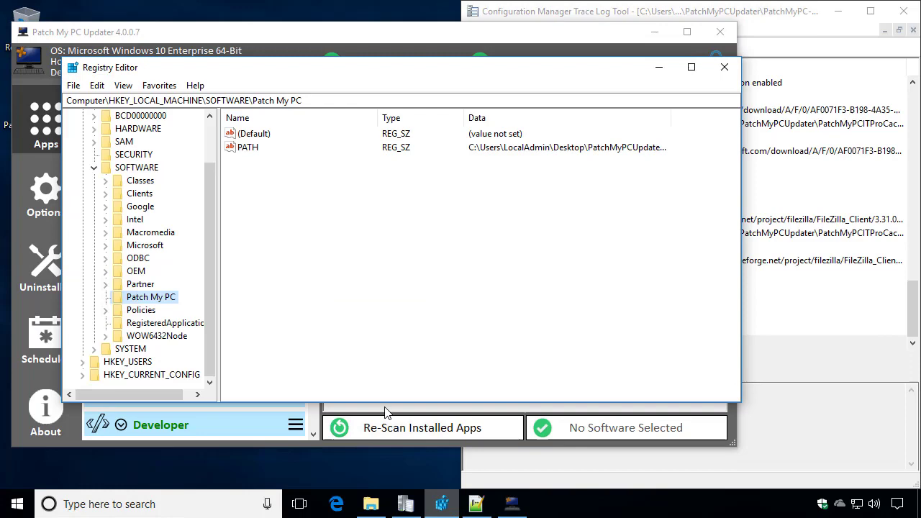
Refresh Registry Editor, inspect the Skip_Chk_7Zip value in the Patch My PC Options key, and minimize the window
left_click(122, 84)
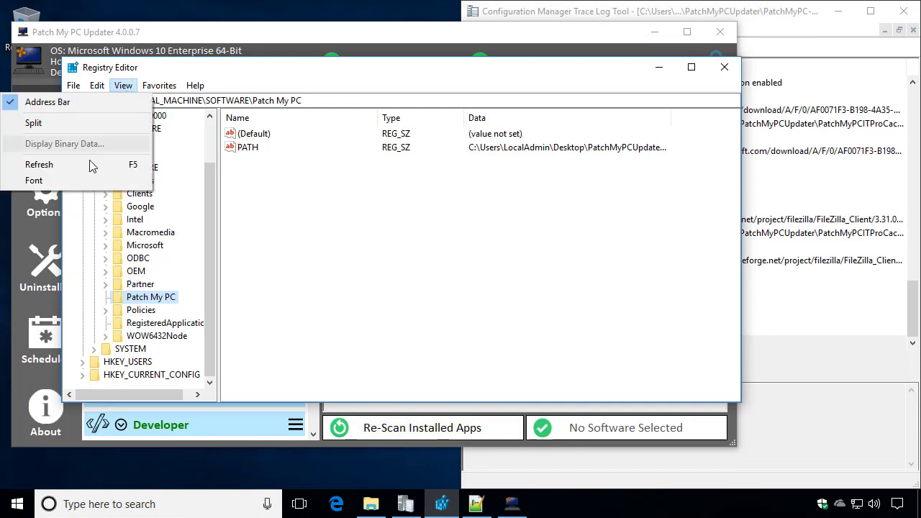
left_click(43, 165)
double_click(134, 337)
left_click(152, 348)
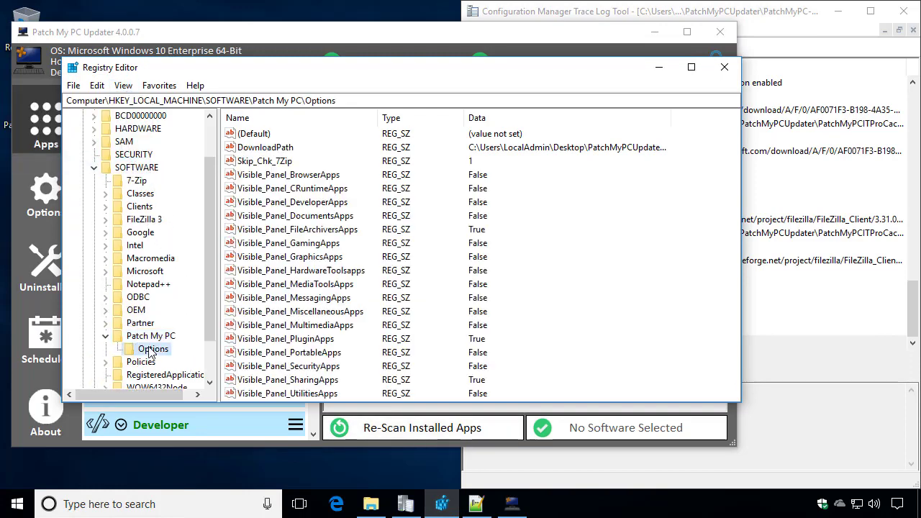
left_click(279, 163)
left_click(659, 70)
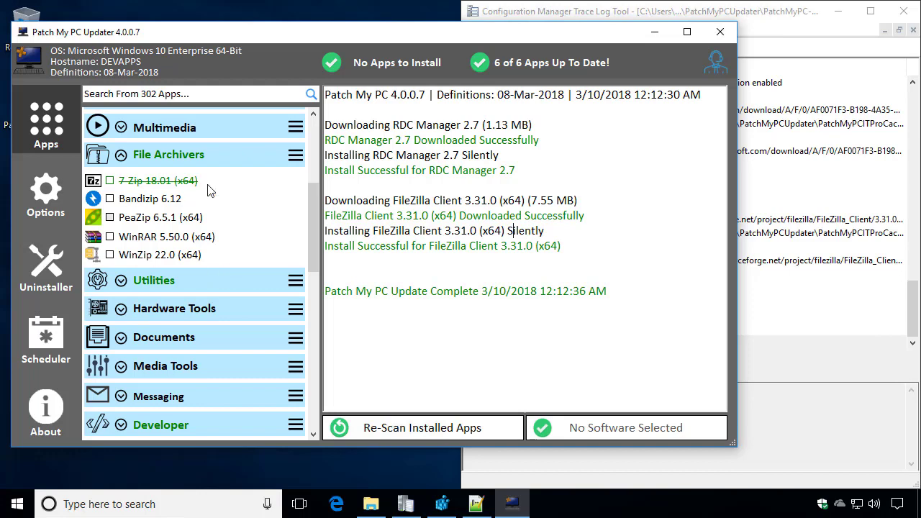
Create the suggested update schedule in Patch My PC Updater's Scheduler and acknowledge the message
left_click_drag(312, 205, 314, 134)
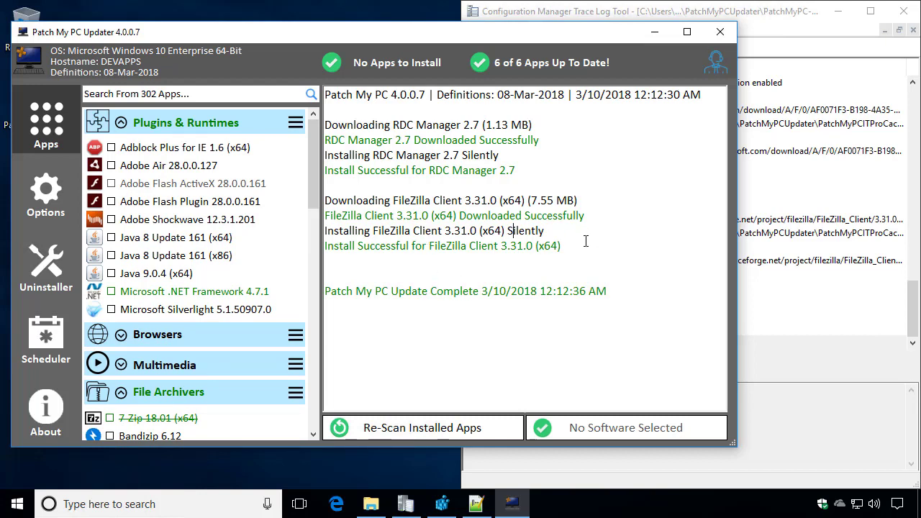
left_click(49, 345)
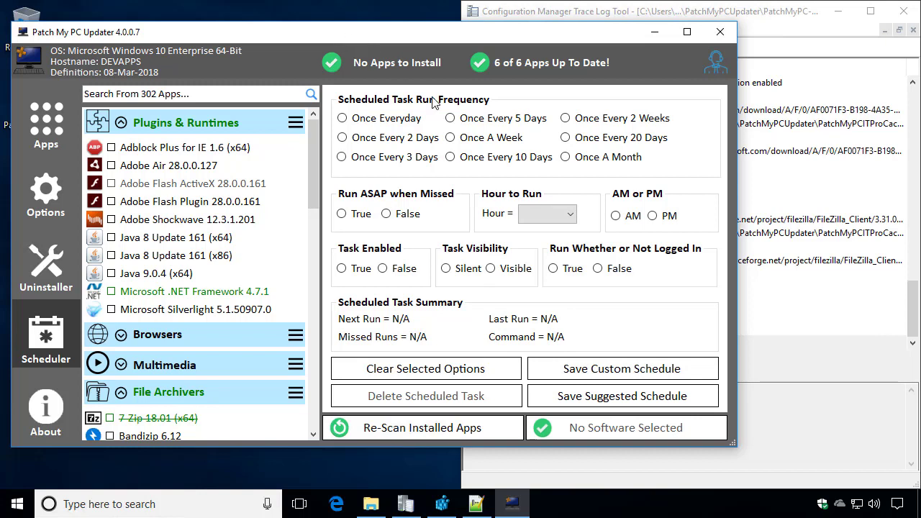
mouse_move(550, 271)
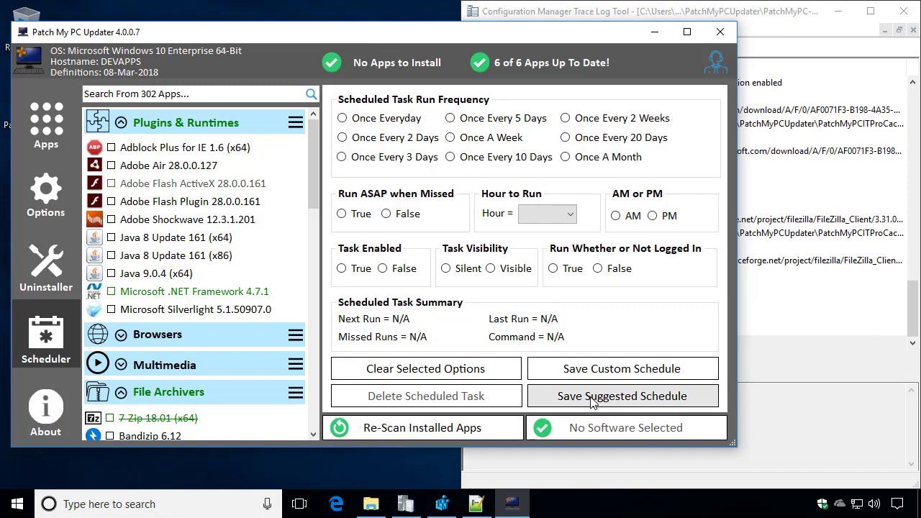
left_click(638, 397)
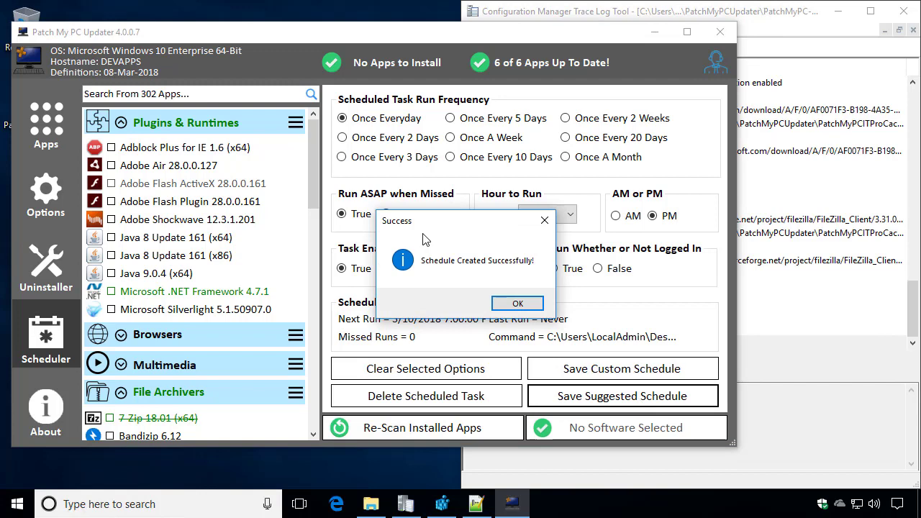
left_click(515, 303)
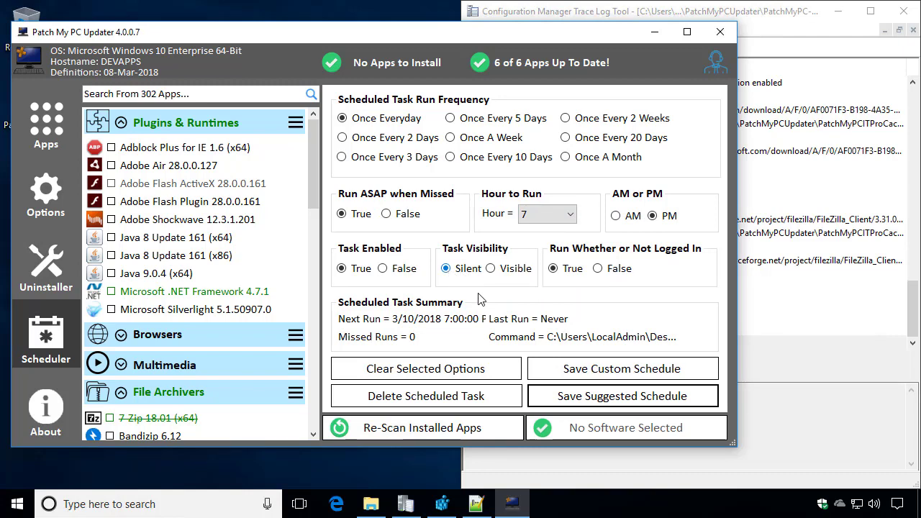
Find and open Windows Task Scheduler and show the tasks in the Task Scheduler Library
left_click(22, 512)
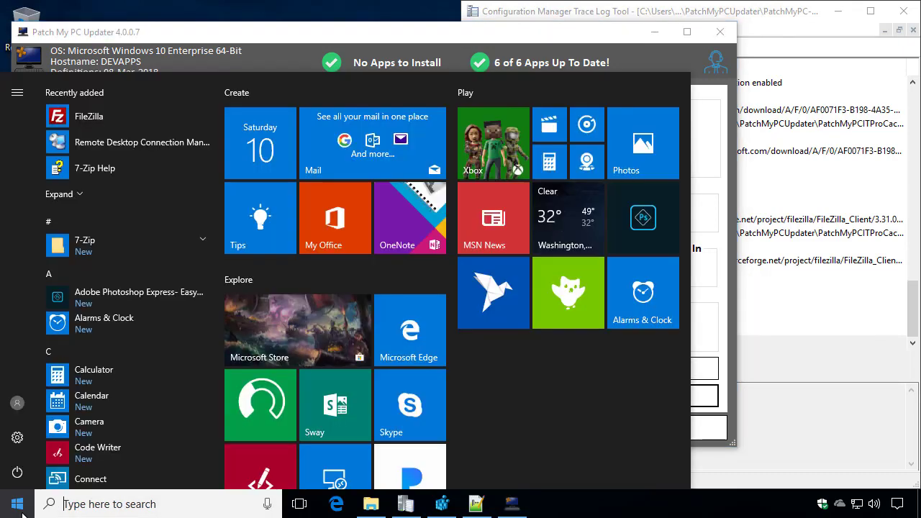
type("task")
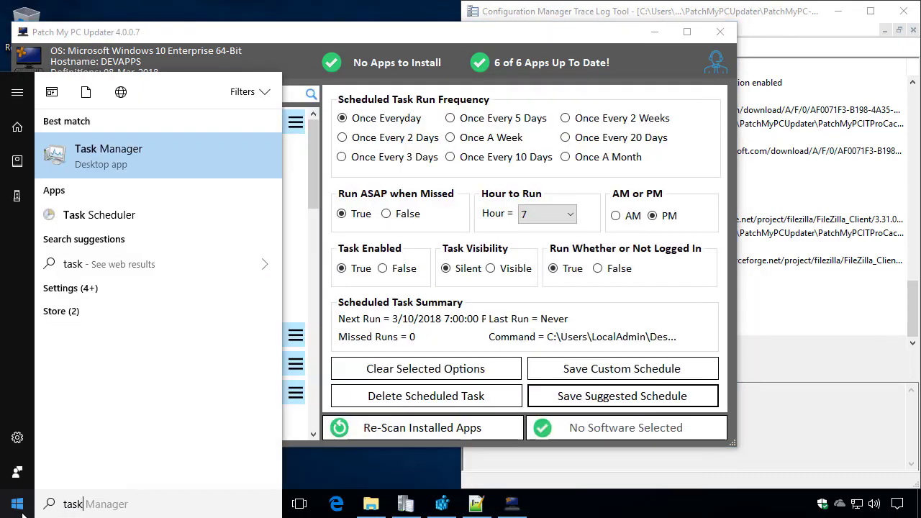
key("Down")
key("Return")
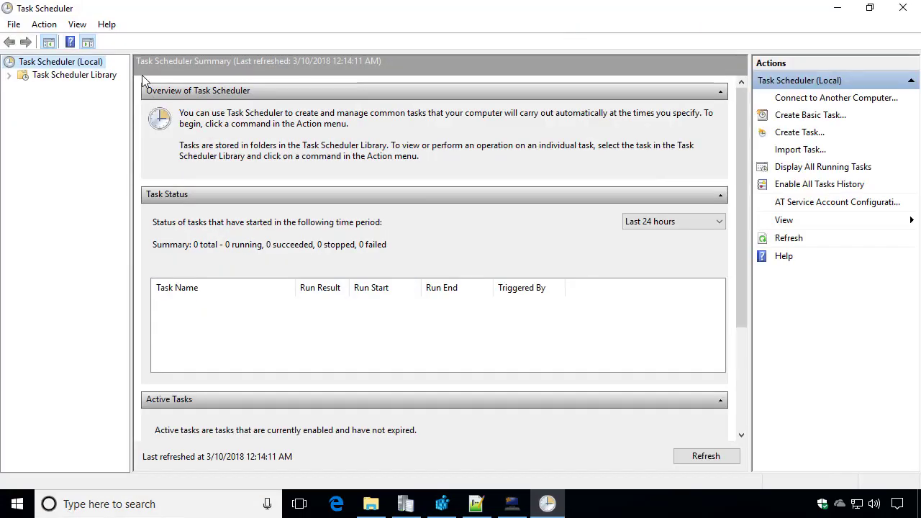
left_click(766, 90)
double_click(68, 76)
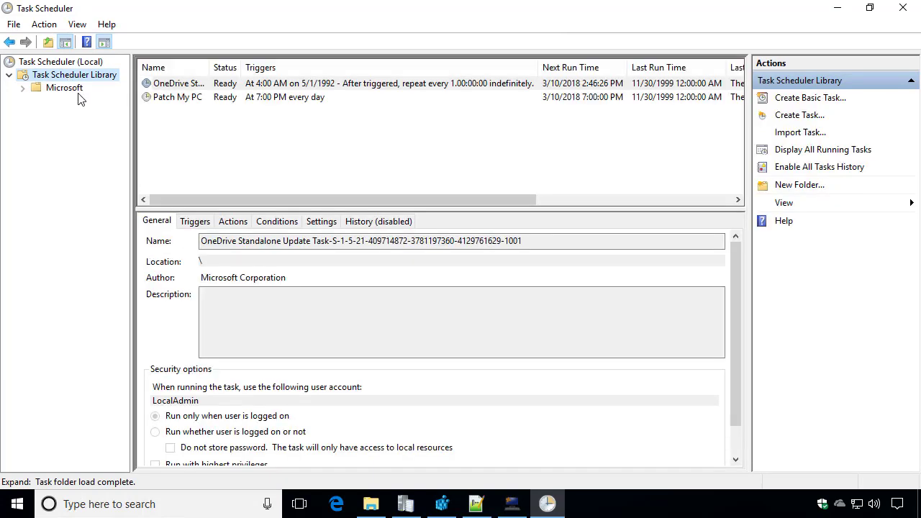
left_click(72, 89)
left_click(65, 75)
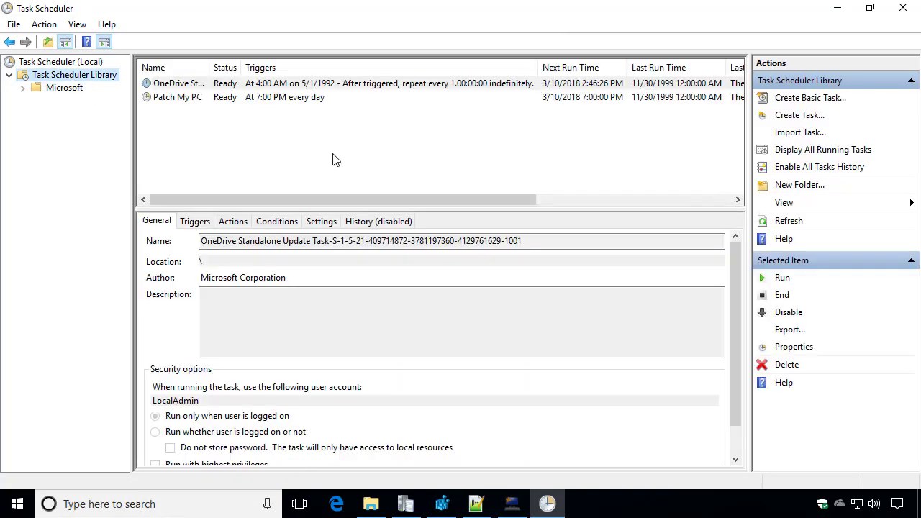
Open the Patch My PC task's properties and examine its daily trigger
double_click(190, 98)
left_click_drag(252, 108, 335, 129)
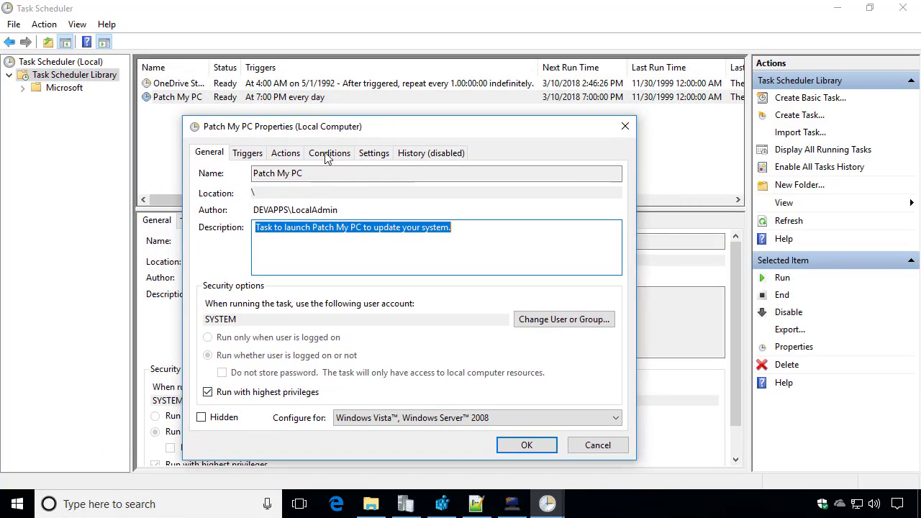
left_click(245, 154)
left_click(324, 224)
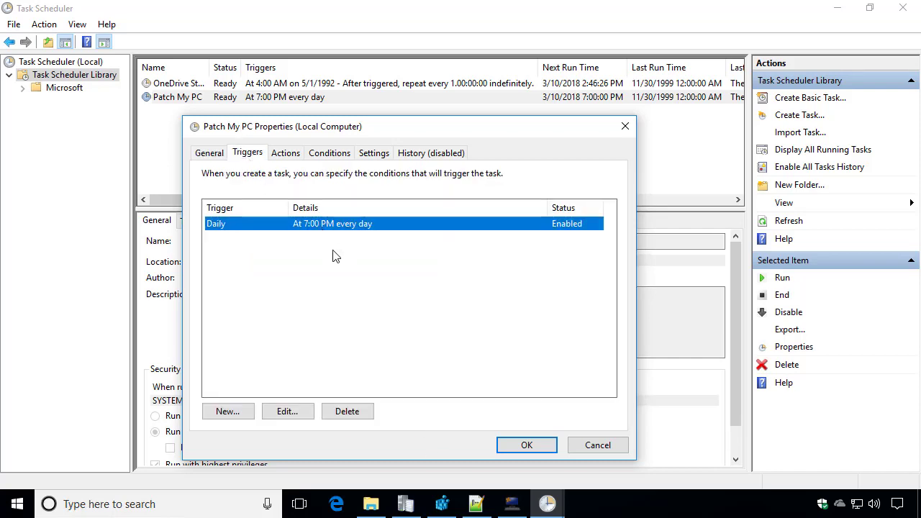
Close the task's properties, switch to Patch My PC Updater, and save a custom daily schedule with the run hour set to 10 PM
left_click(574, 449)
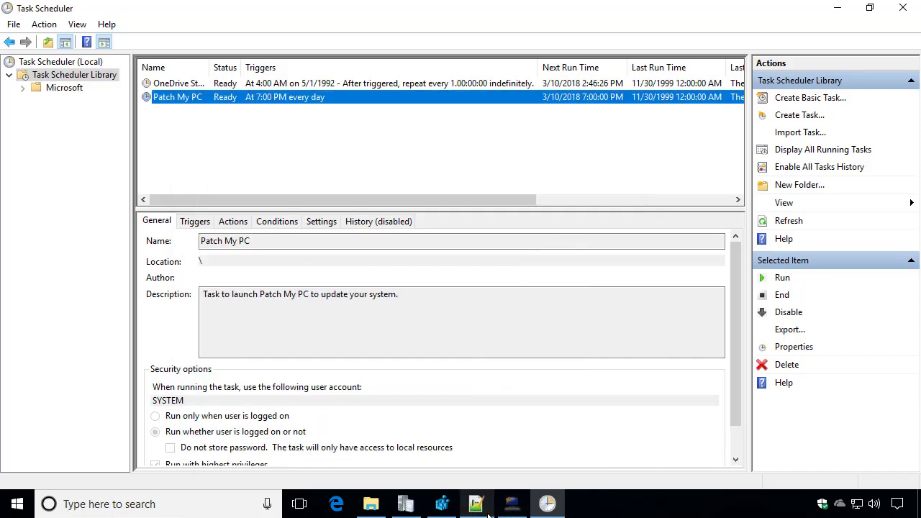
left_click(511, 503)
left_click(544, 216)
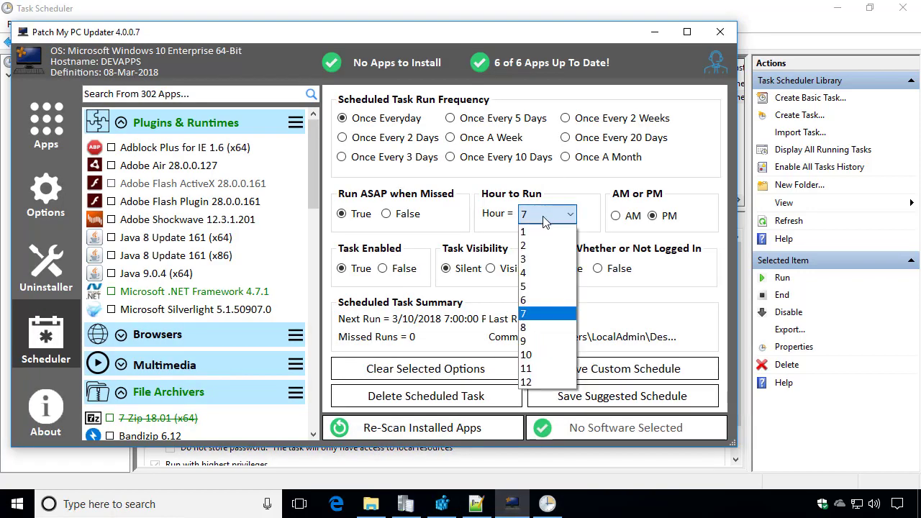
left_click(541, 355)
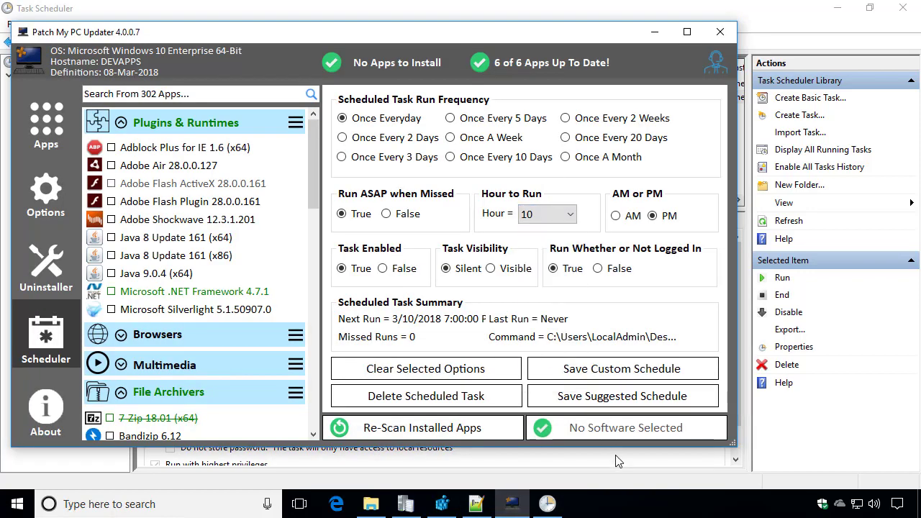
left_click(611, 375)
left_click(525, 308)
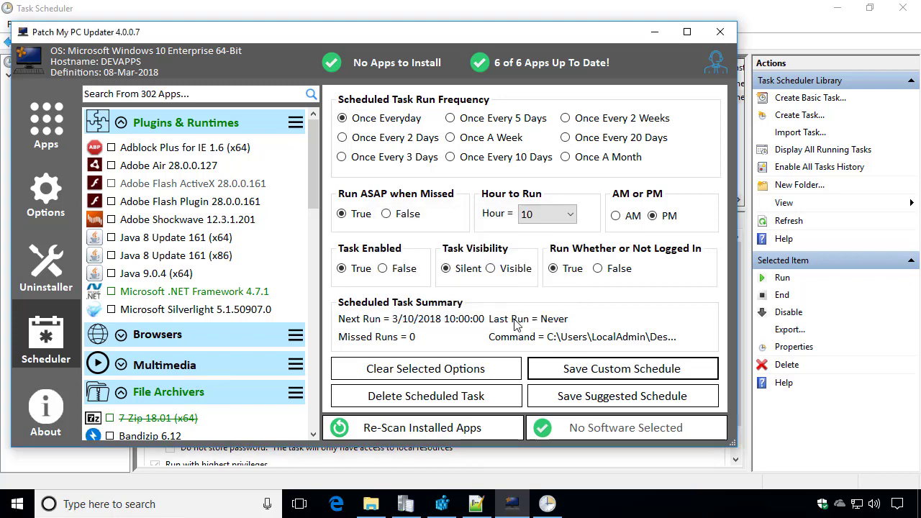
In Task Scheduler, examine the Patch My PC task's daily trigger and its program action's path and arguments, leaving both unchanged
left_click(547, 503)
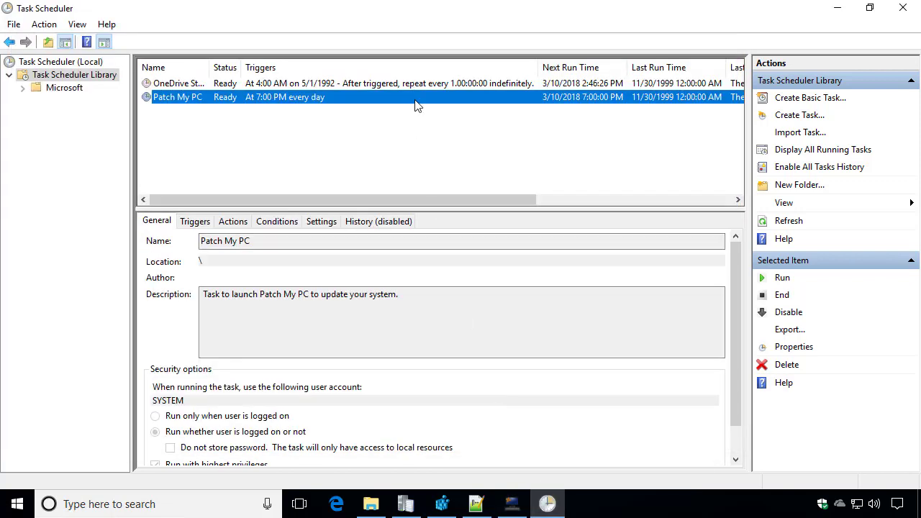
double_click(415, 100)
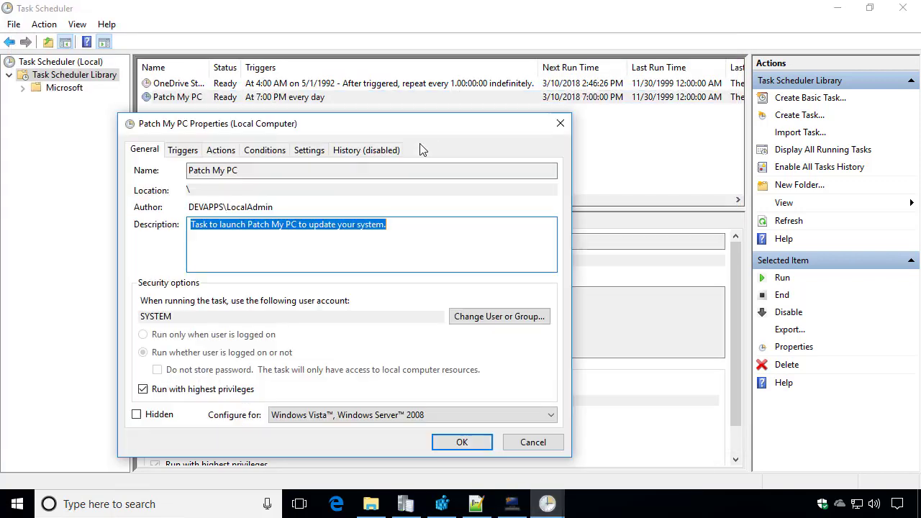
left_click(183, 151)
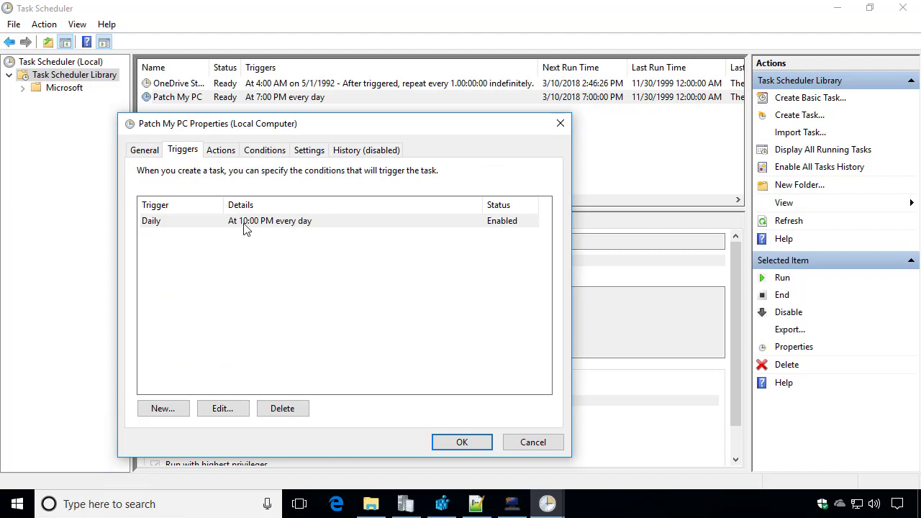
left_click(220, 159)
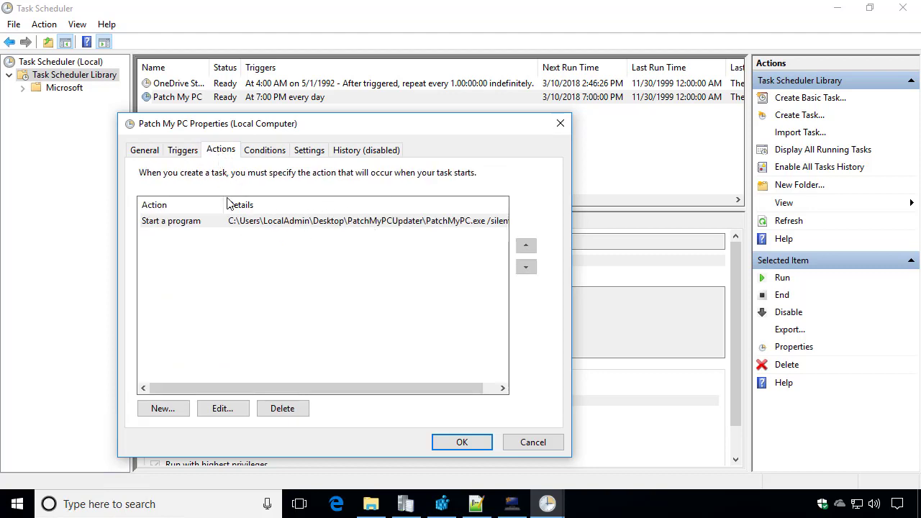
double_click(261, 227)
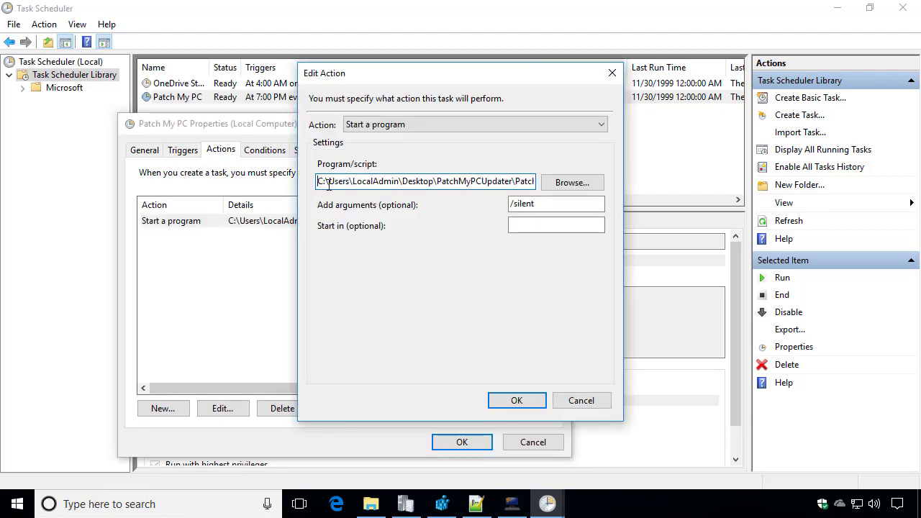
left_click_drag(317, 185, 509, 205)
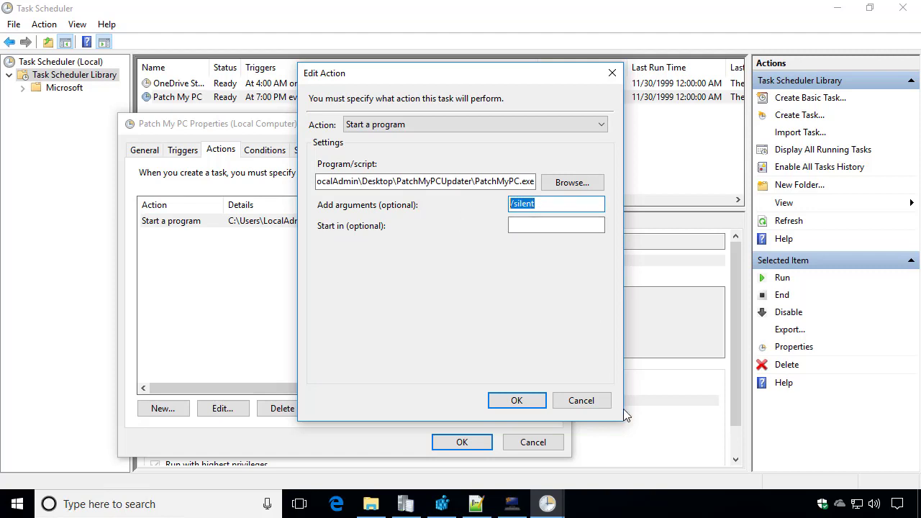
left_click(579, 405)
left_click(555, 443)
Switch to Patch My PC Updater and set the scheduled task's visibility to Visible
left_click(511, 503)
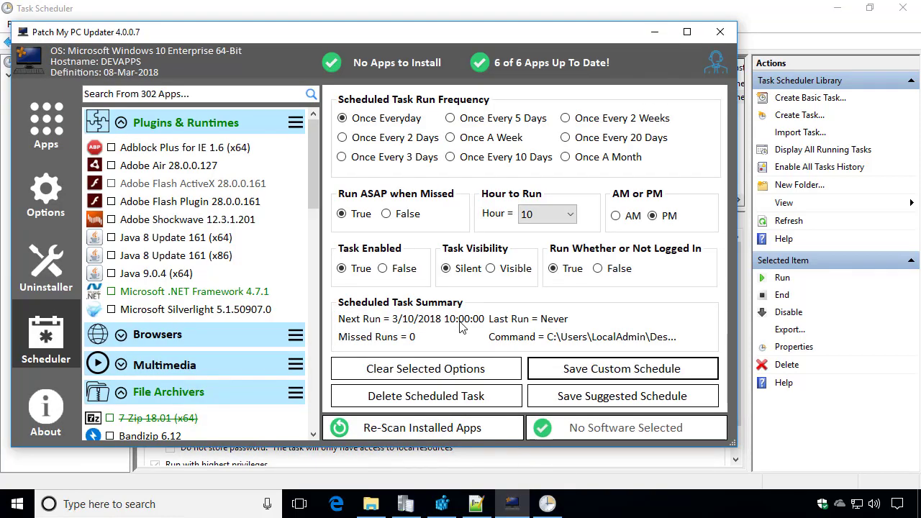
left_click(500, 272)
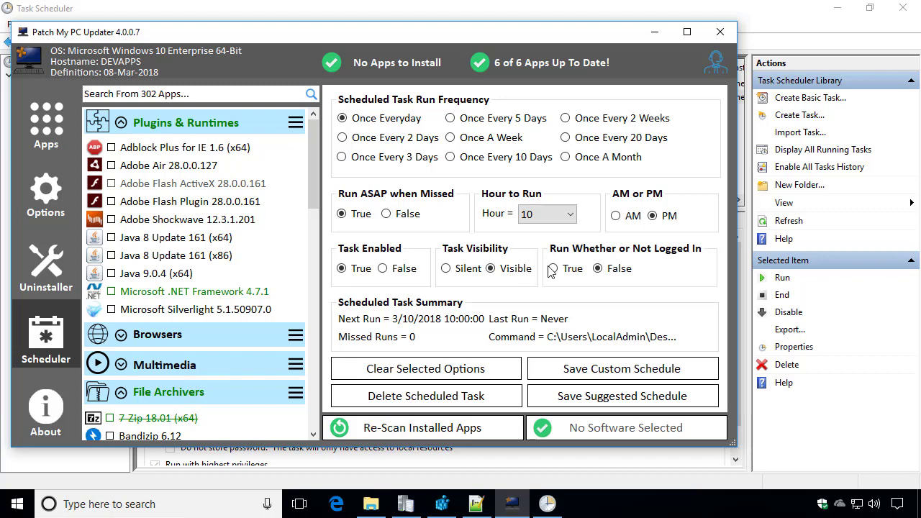
mouse_move(512, 504)
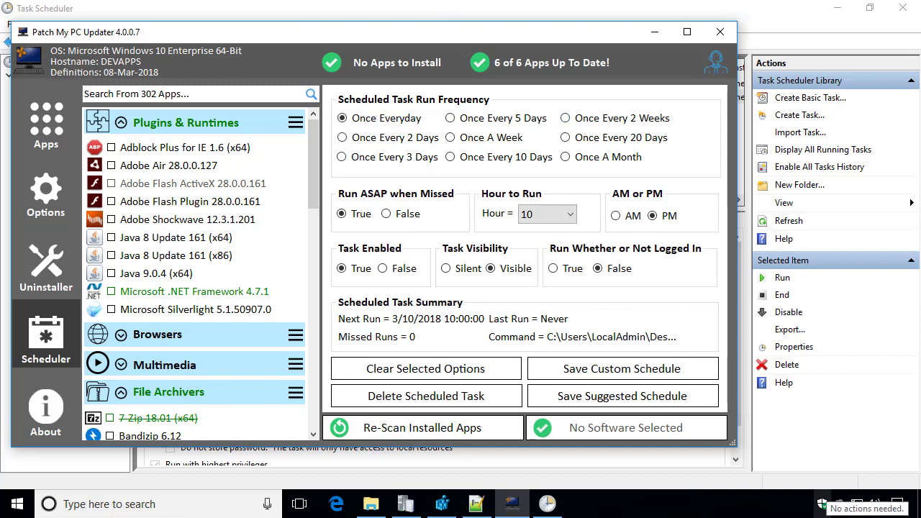
Open the Uninstaller and try an Auto Uninstall of 7-Zip 18.01 (x64 edition), cancelling at the prompt to close applications
left_click(48, 271)
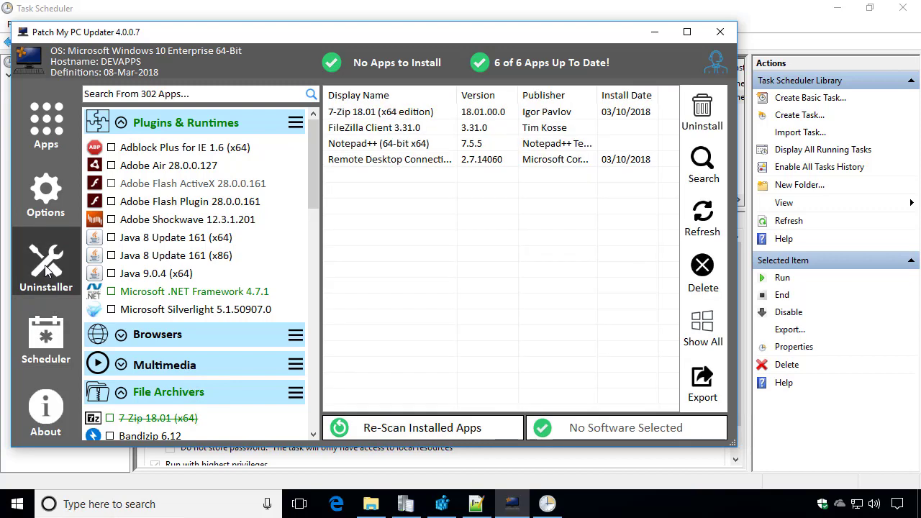
left_click(401, 114)
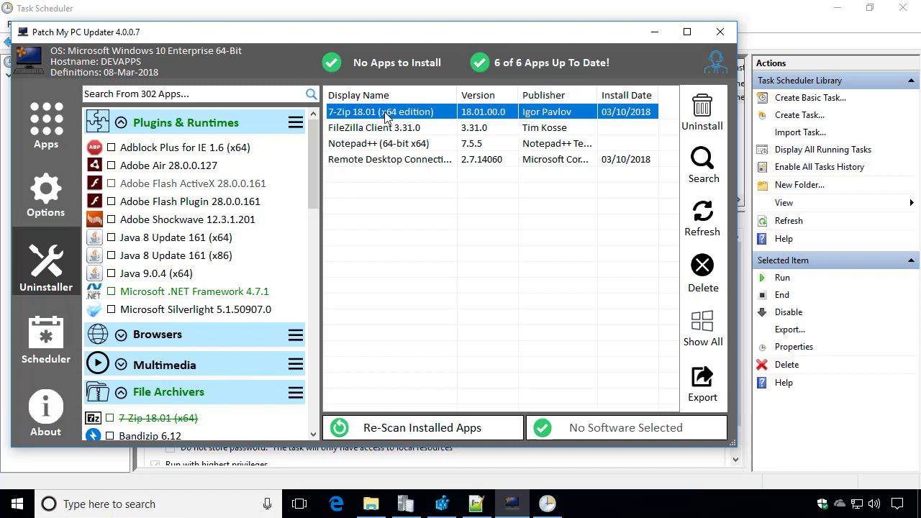
right_click(440, 113)
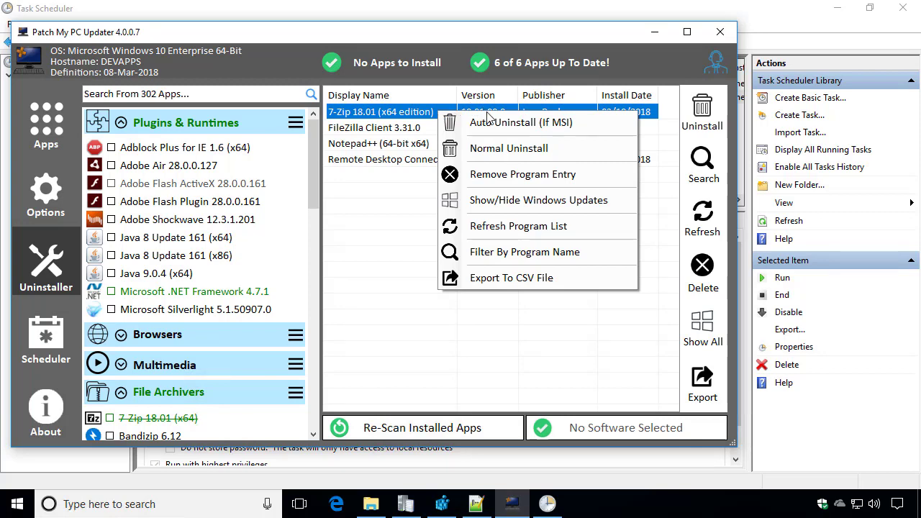
right_click(377, 114)
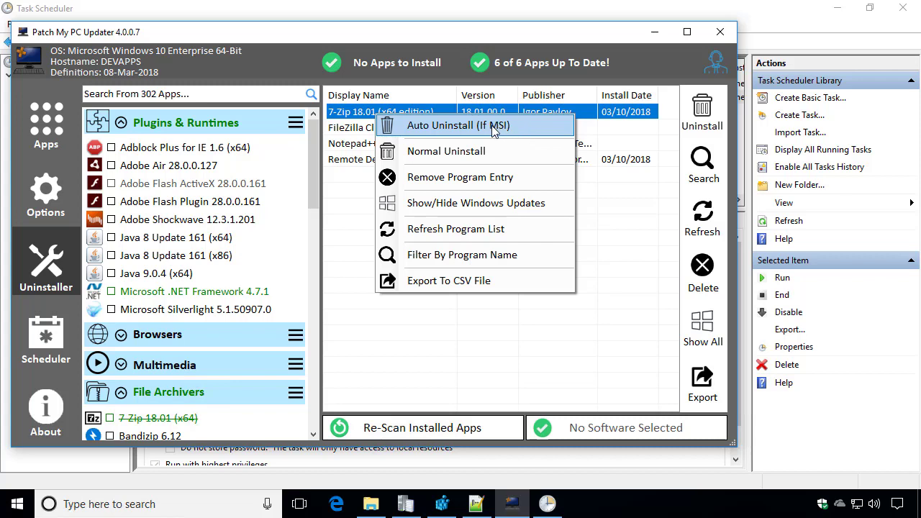
left_click(435, 127)
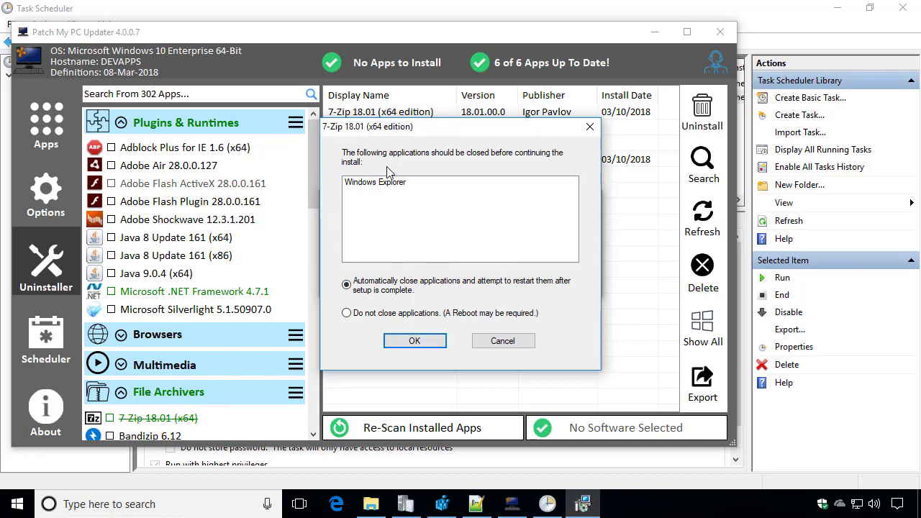
left_click(500, 341)
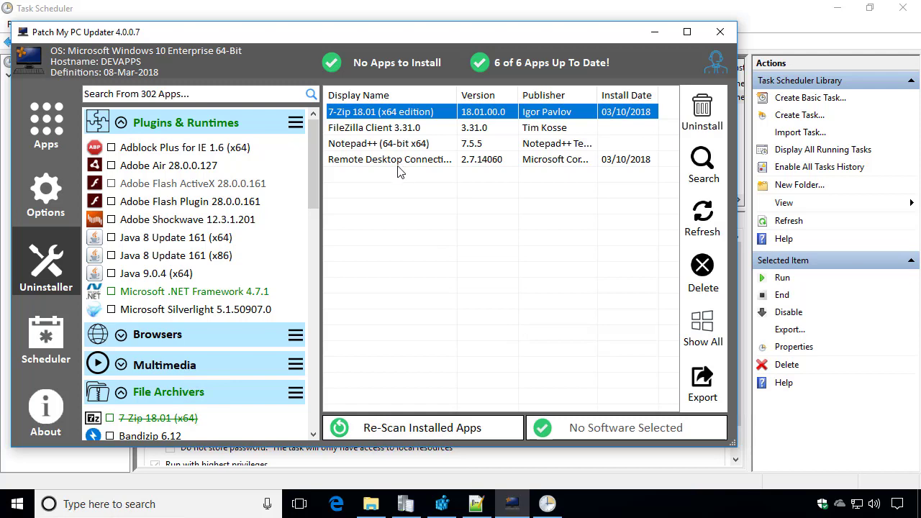
In the Uninstaller, auto-uninstall the Remote Desktop Connection program, version 2.7.14060, and refresh the program list
right_click(385, 163)
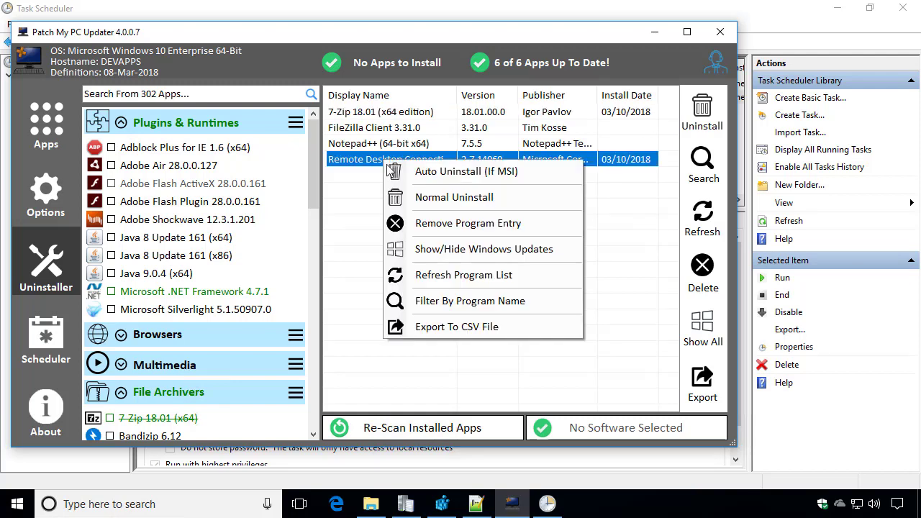
left_click(436, 173)
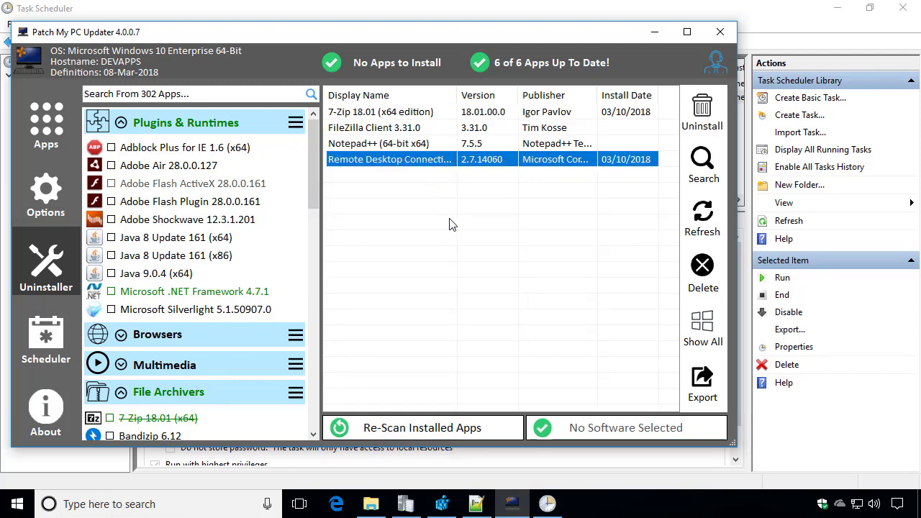
left_click(702, 216)
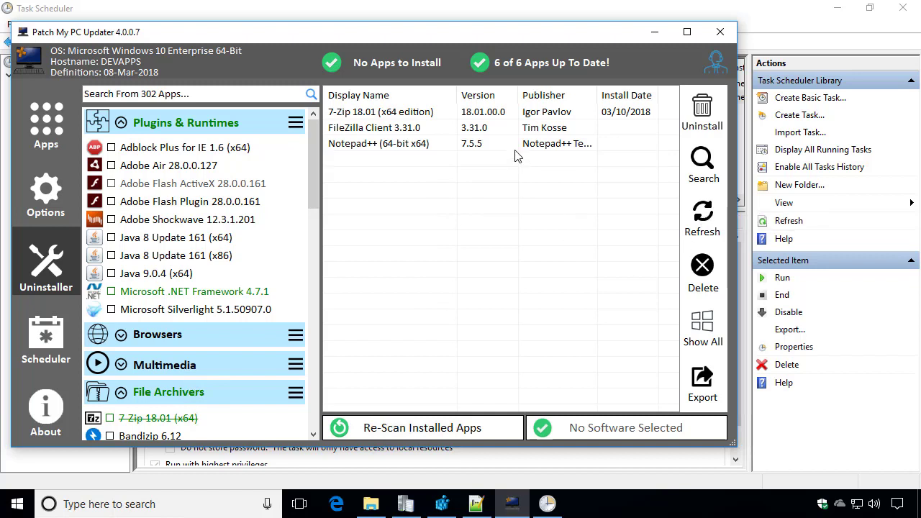
Enlarge the Patch My PC Updater window and look through the installed program entries in the Uninstaller
right_click(405, 148)
left_click(391, 146)
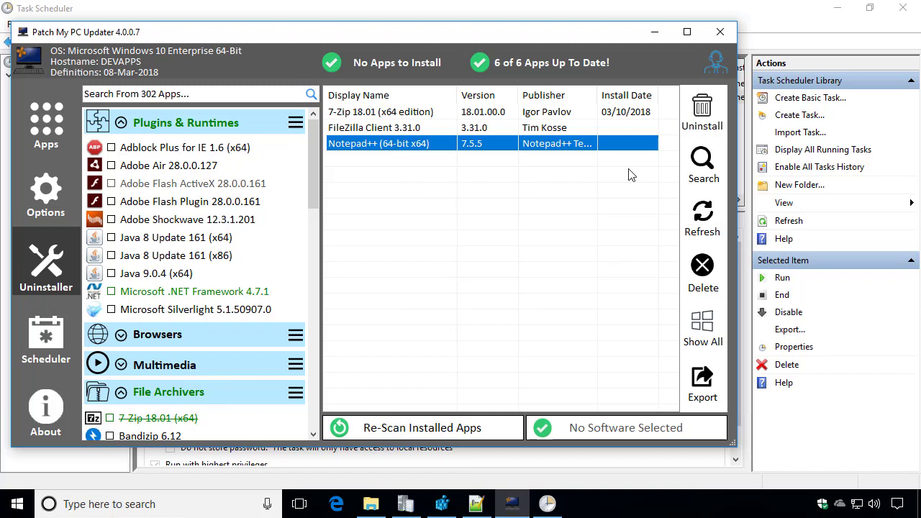
left_click_drag(735, 445, 844, 479)
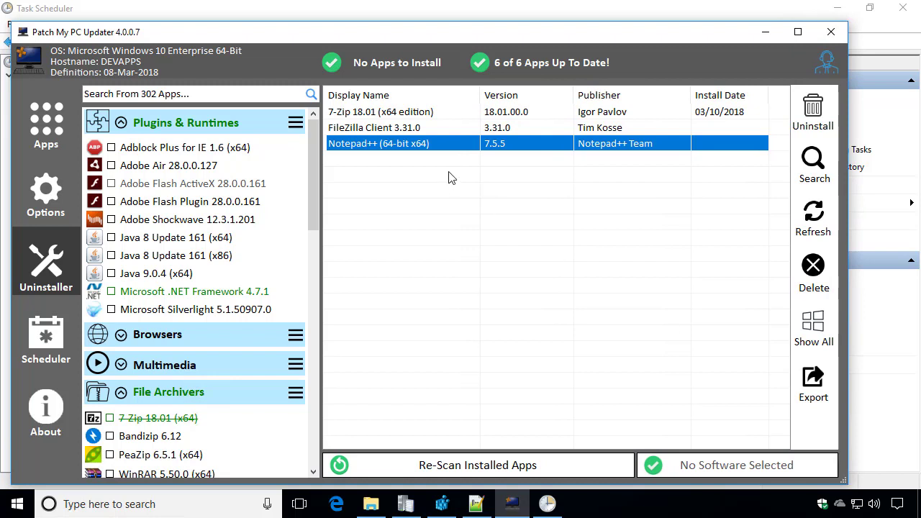
left_click(391, 134)
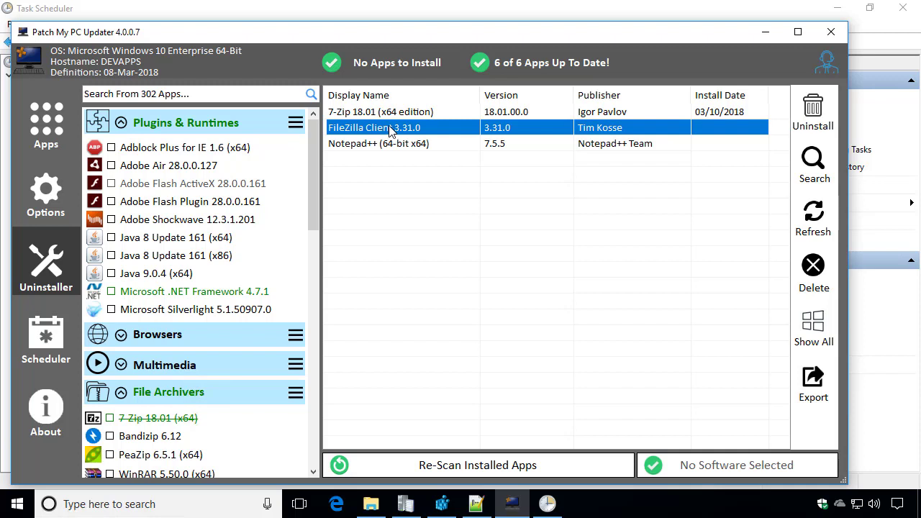
key("Up")
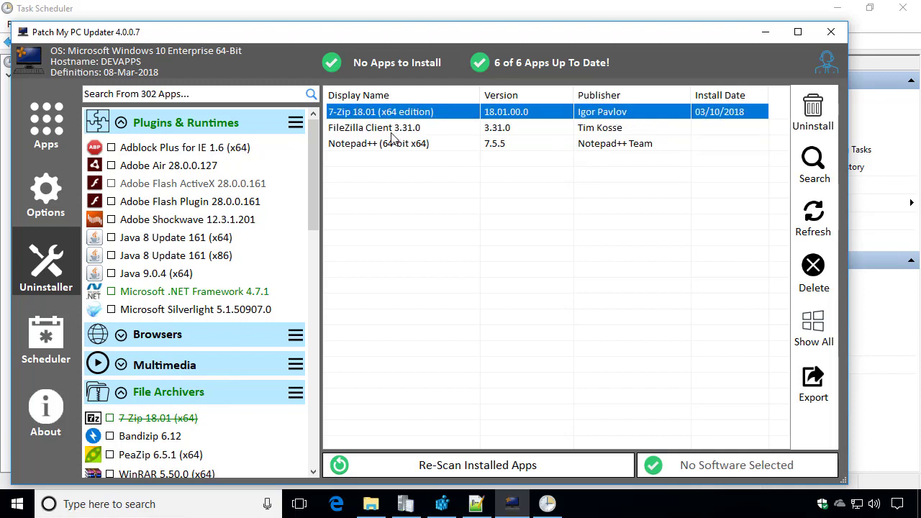
key("Down")
key("Up")
key("Down")
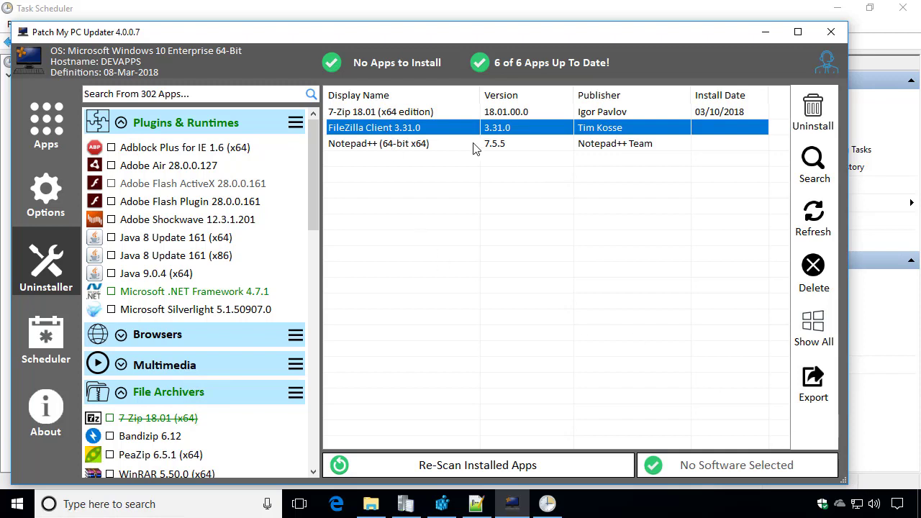
Try to remove the Notepad++ (64-bit x64) program entry from the Uninstaller list, then decline deleting its registry key
left_click(407, 140)
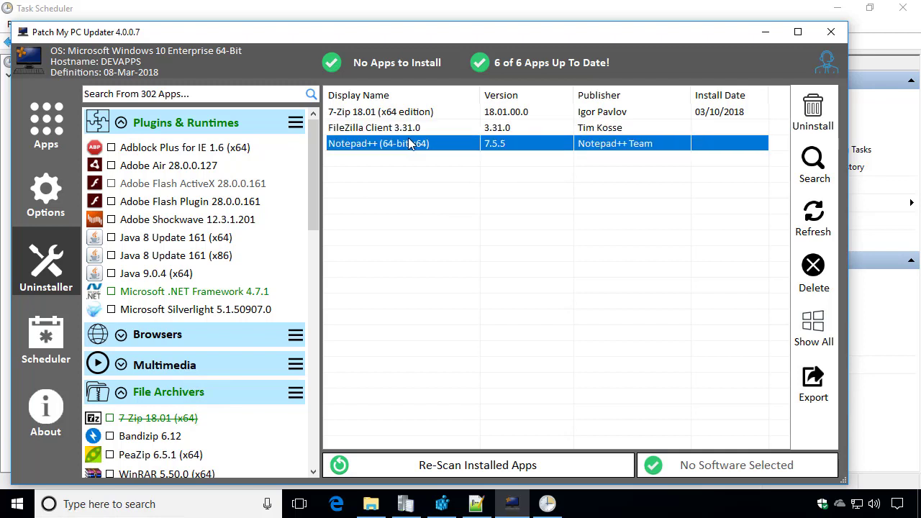
right_click(409, 143)
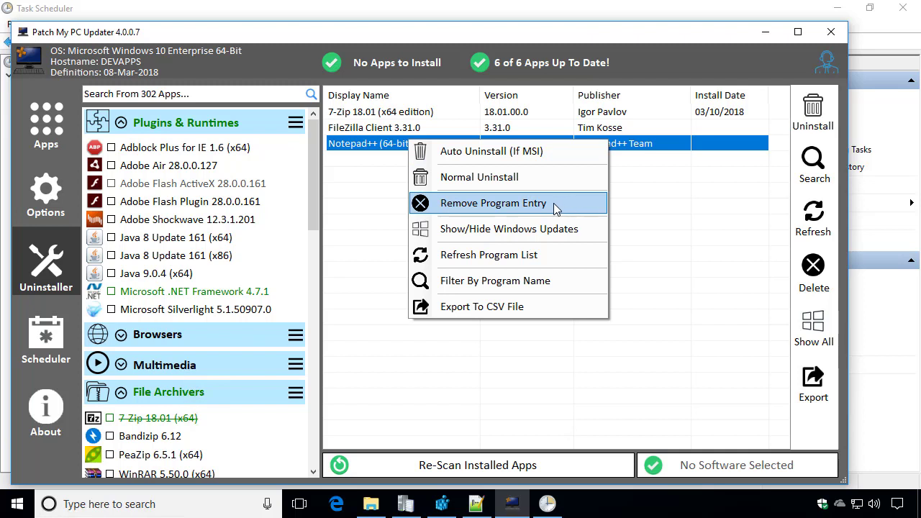
left_click(400, 147)
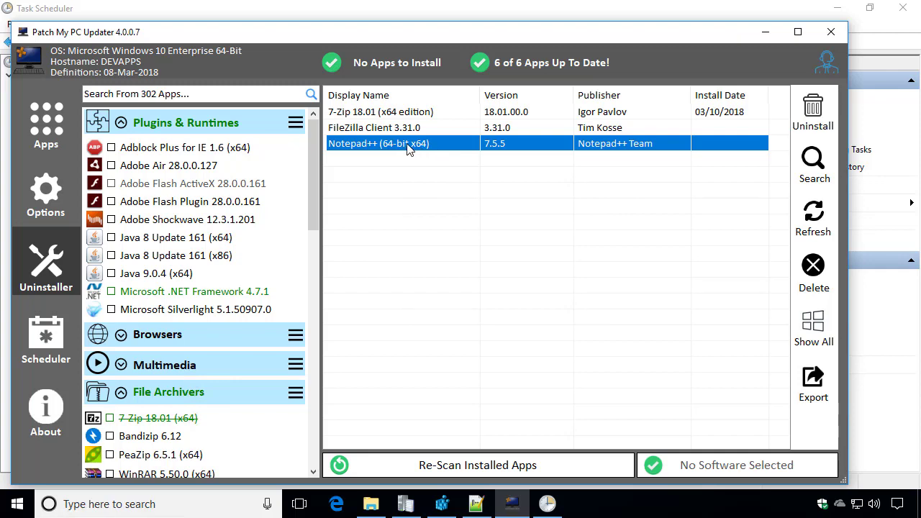
right_click(401, 148)
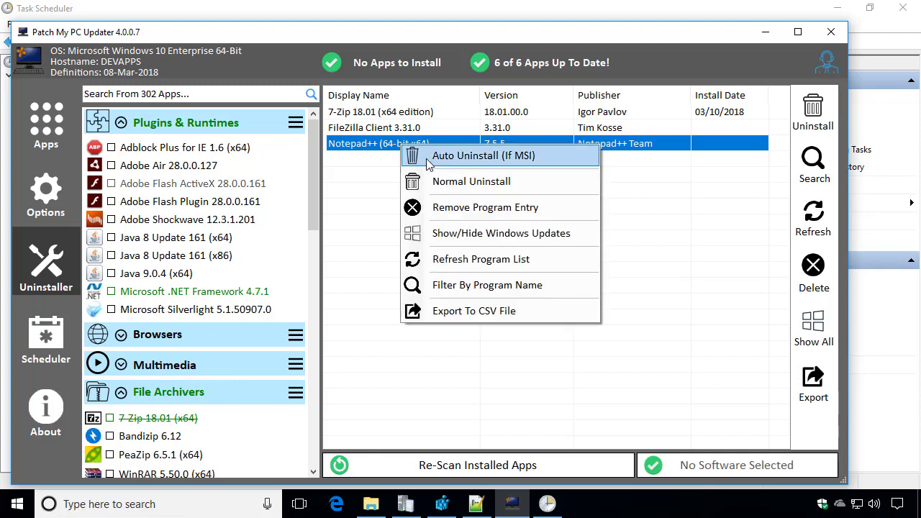
left_click(473, 205)
left_click_drag(478, 216, 502, 206)
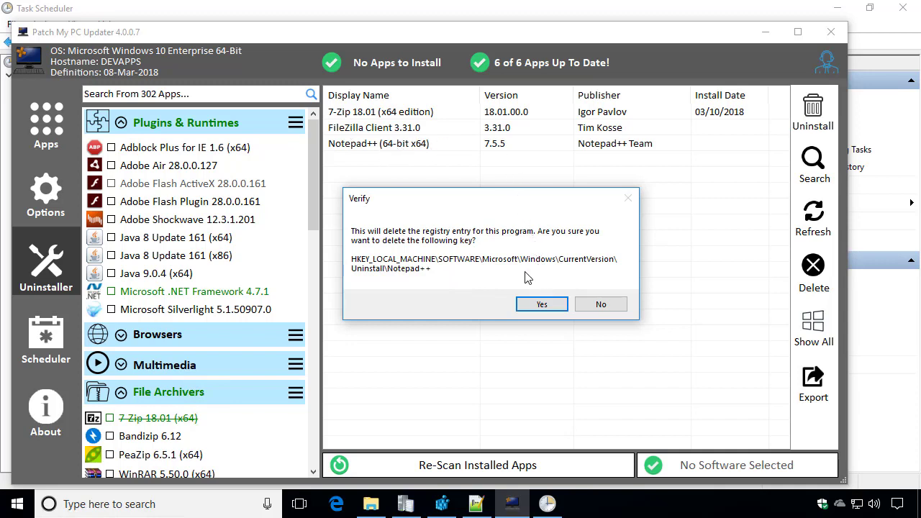
left_click(600, 305)
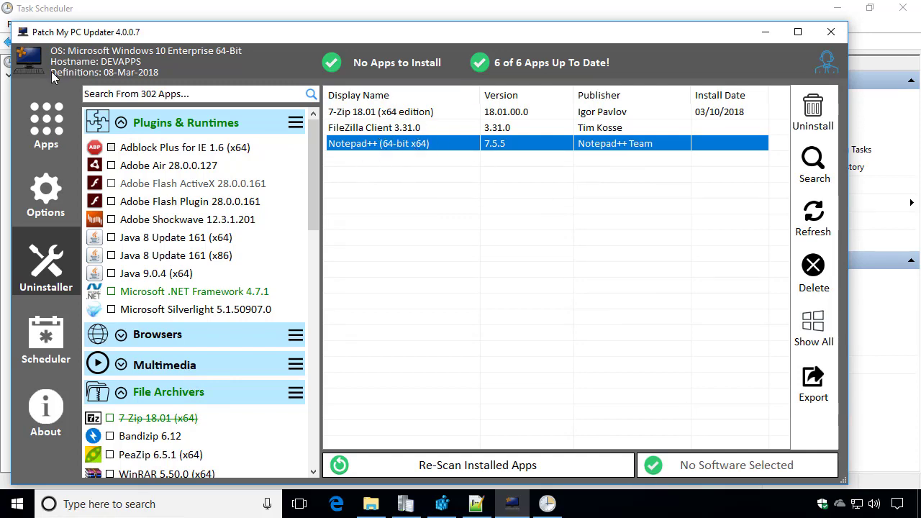
Show the Apps update log and highlight the RDC Manager 2.7 download and installation lines
left_click(46, 124)
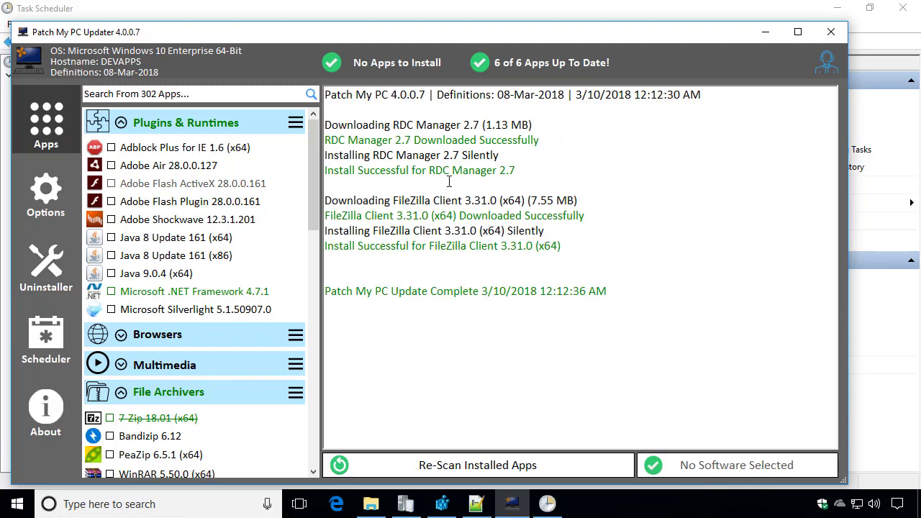
left_click_drag(540, 179, 325, 127)
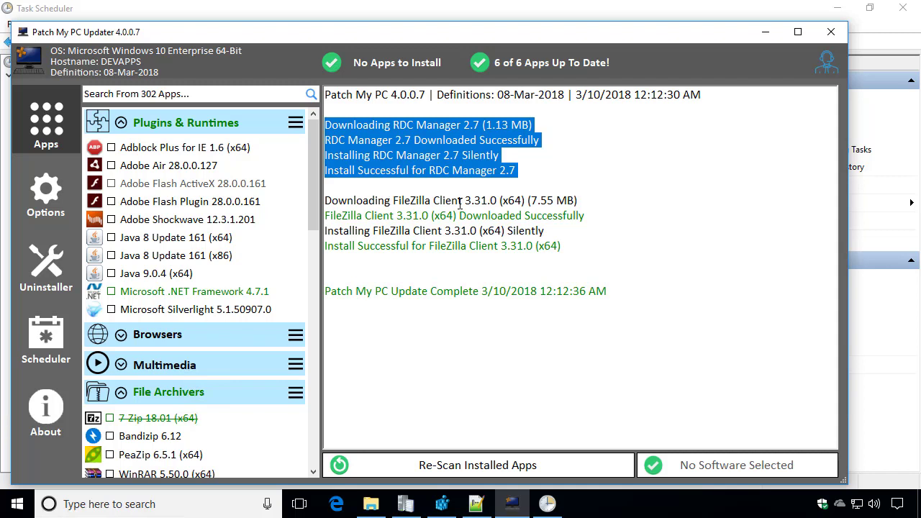
Try to uninstall 7-Zip 18.01 (x64) from the File Archivers apps, confirming the removal but cancelling at the prompt to close Windows Explorer
left_click(497, 210)
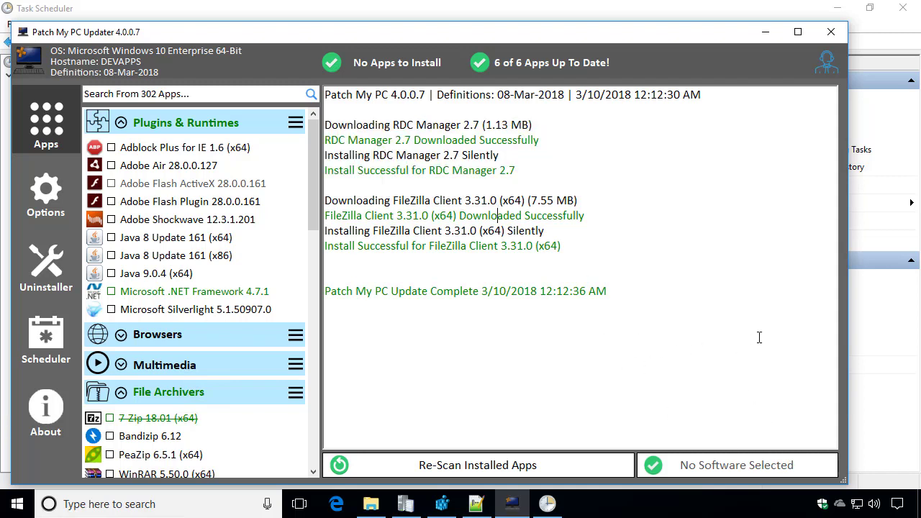
key("ctrl+End")
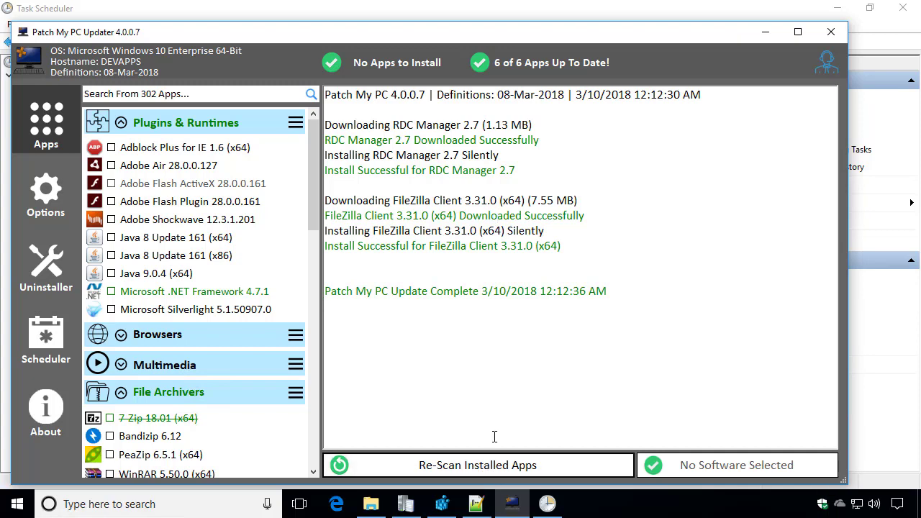
scroll(170, 295, "down", 7)
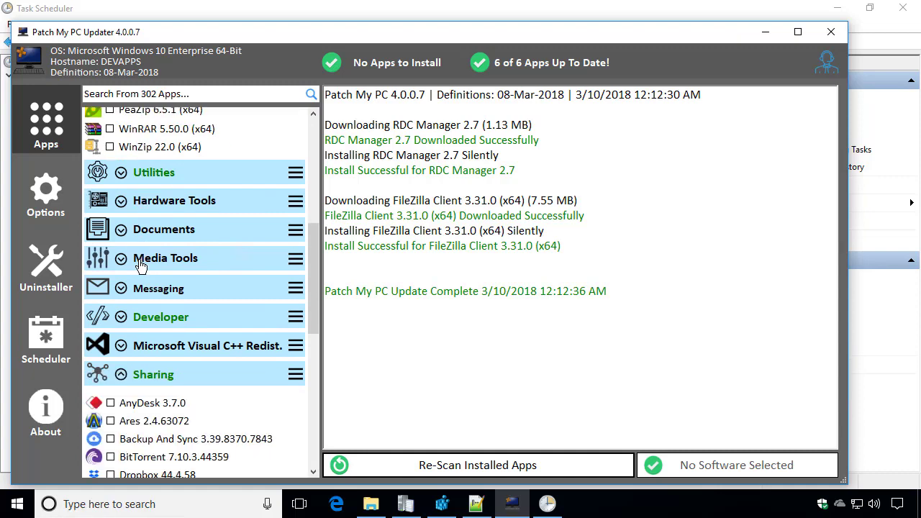
scroll(153, 216, "down", 2)
scroll(165, 220, "up", 2)
scroll(176, 187, "up", 3)
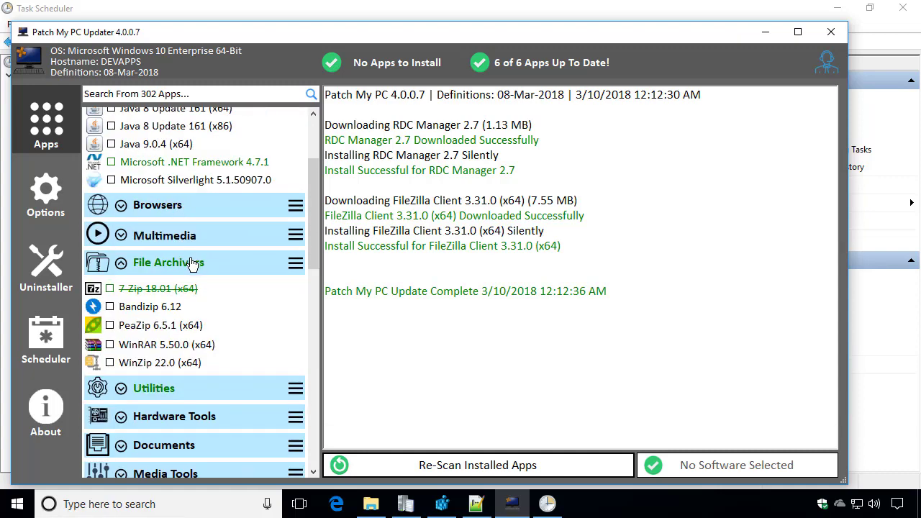
right_click(171, 295)
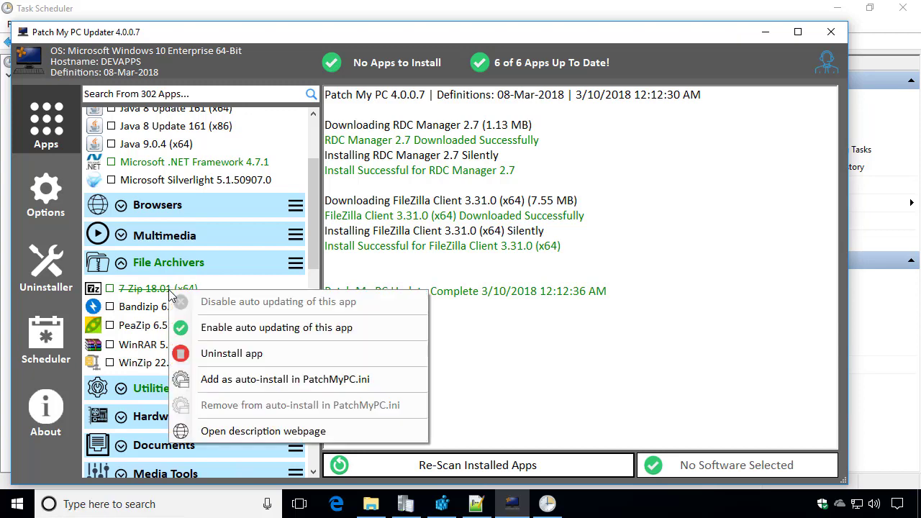
left_click(231, 353)
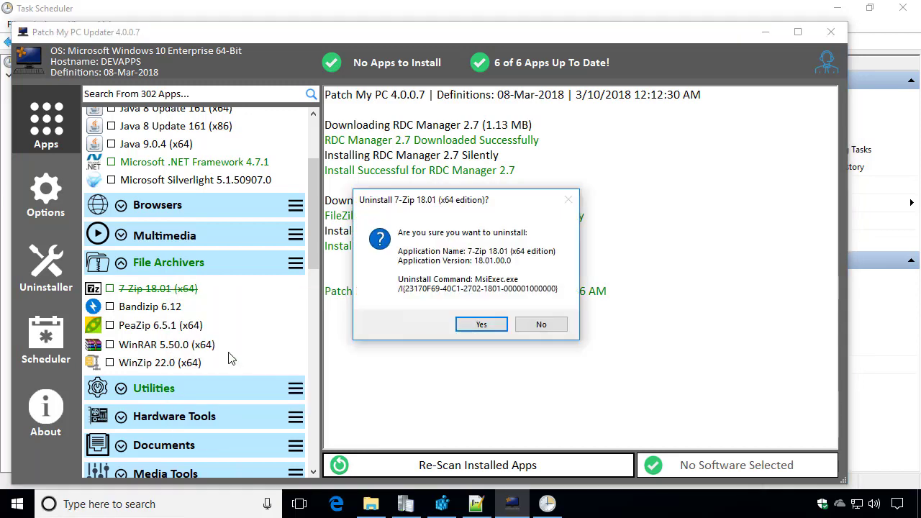
left_click(481, 324)
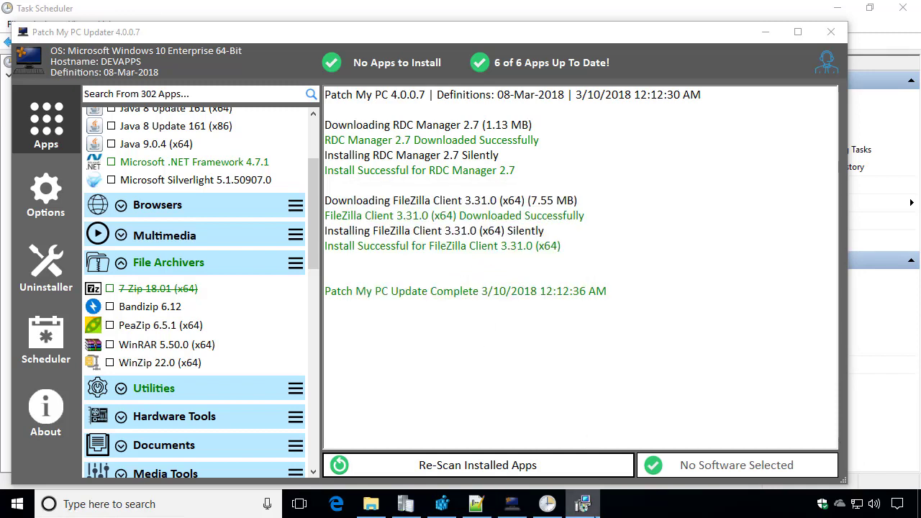
left_click(443, 282)
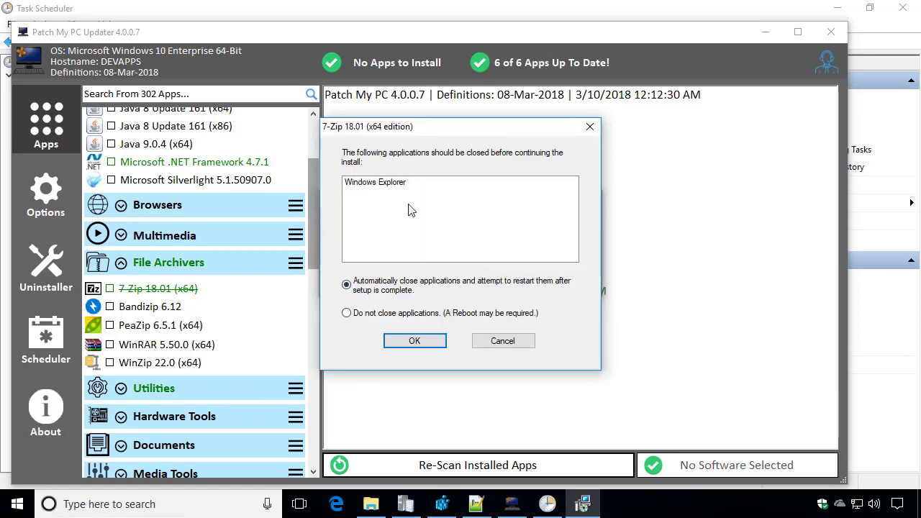
left_click(511, 343)
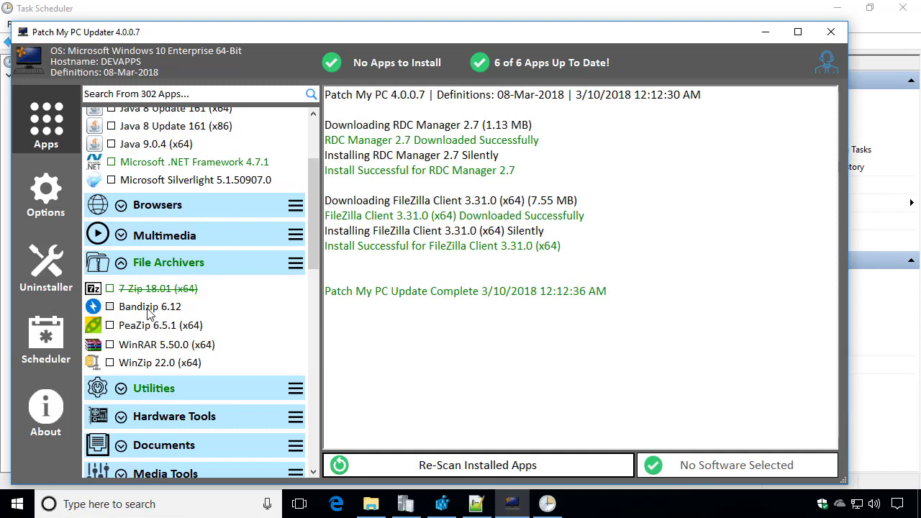
Open the description webpage for 7-Zip 18.01 (x64), look through it, and close the browser
right_click(163, 291)
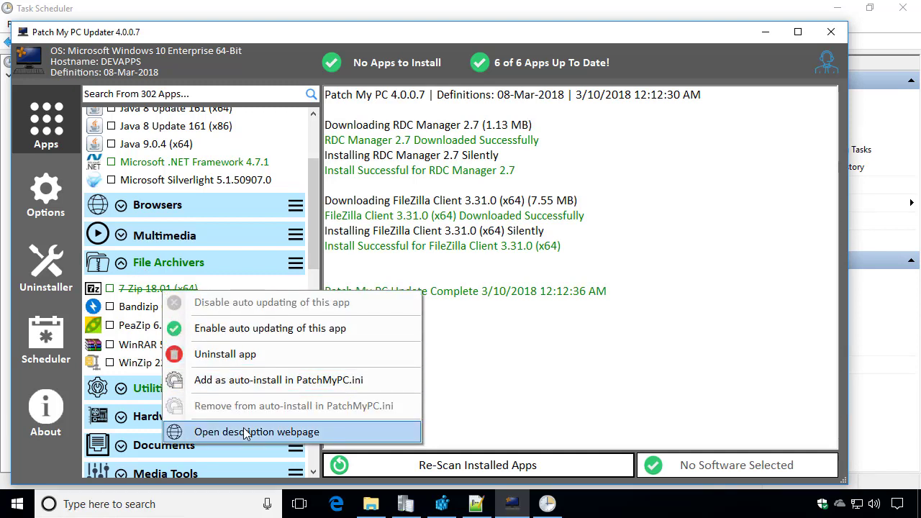
left_click(244, 432)
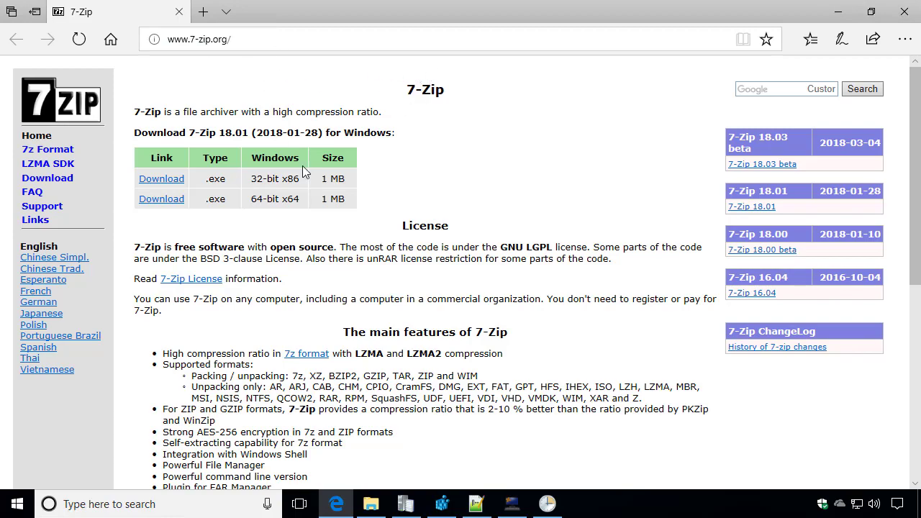
scroll(302, 170, "down", 8)
scroll(565, 131, "up", 10)
left_click(904, 11)
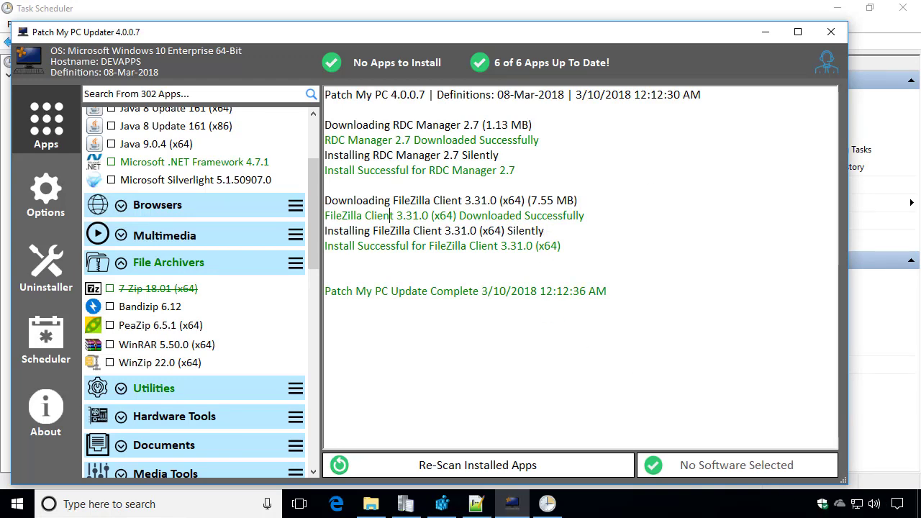
Open the Patch My PC support forum inside the updater, maximize the window, and look through the Patch My PC Free Program boards
left_click(827, 63)
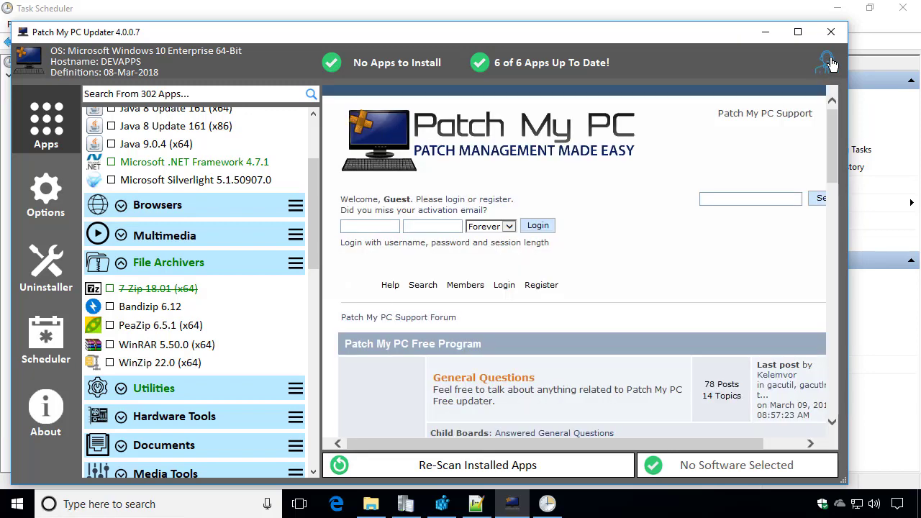
left_click(799, 32)
scroll(689, 226, "down", 2)
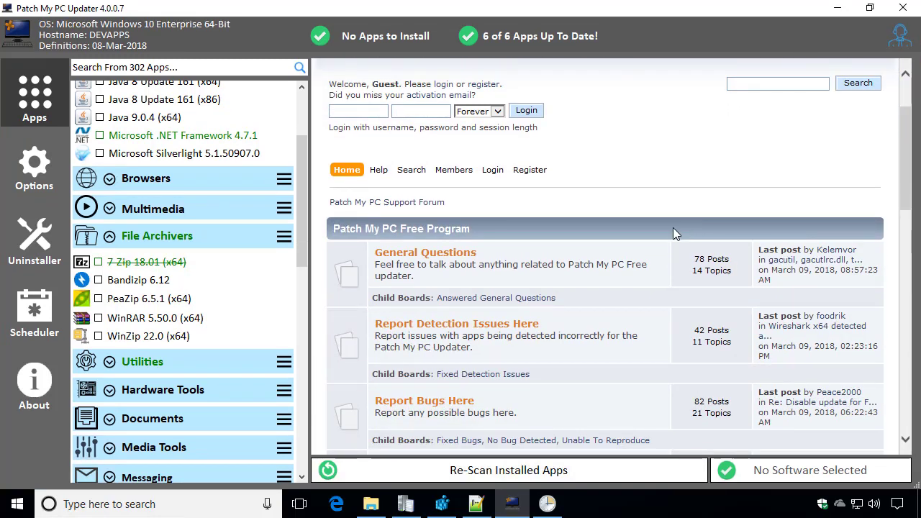
scroll(672, 232, "down", 1)
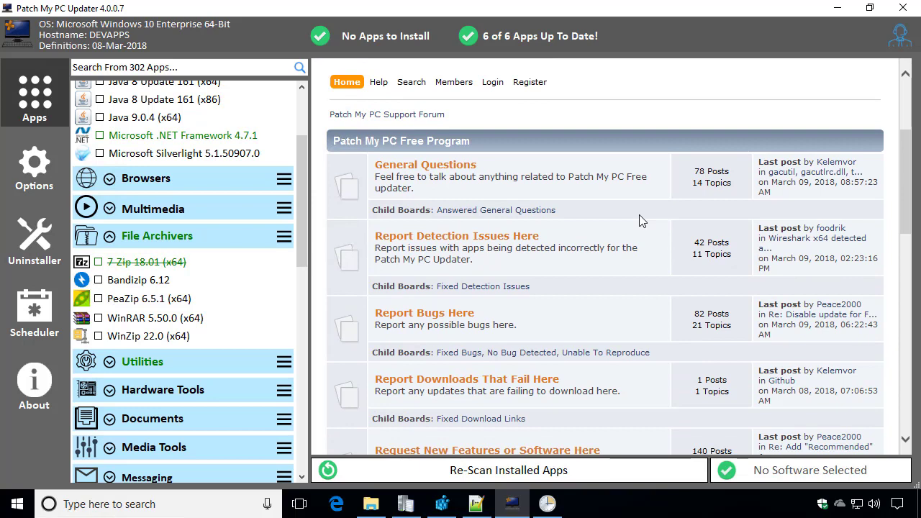
scroll(622, 196, "down", 1)
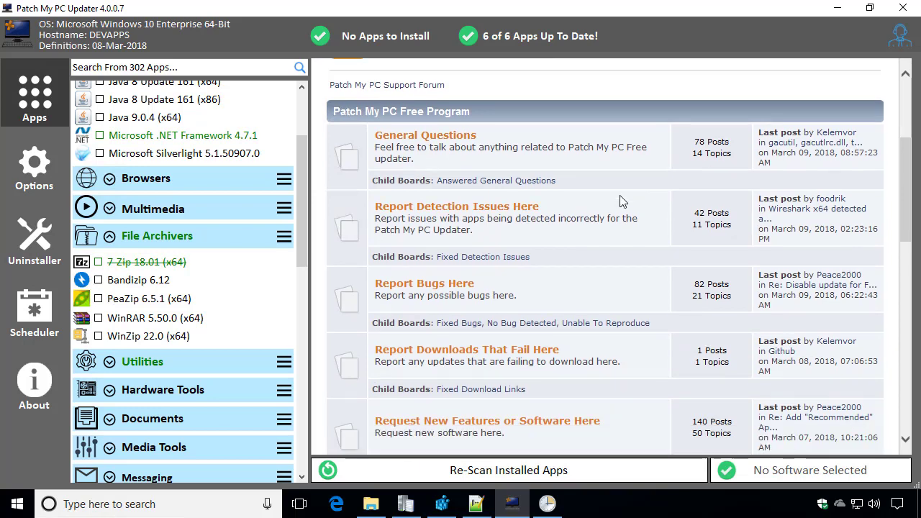
scroll(525, 197, "down", 1)
scroll(503, 158, "up", 3)
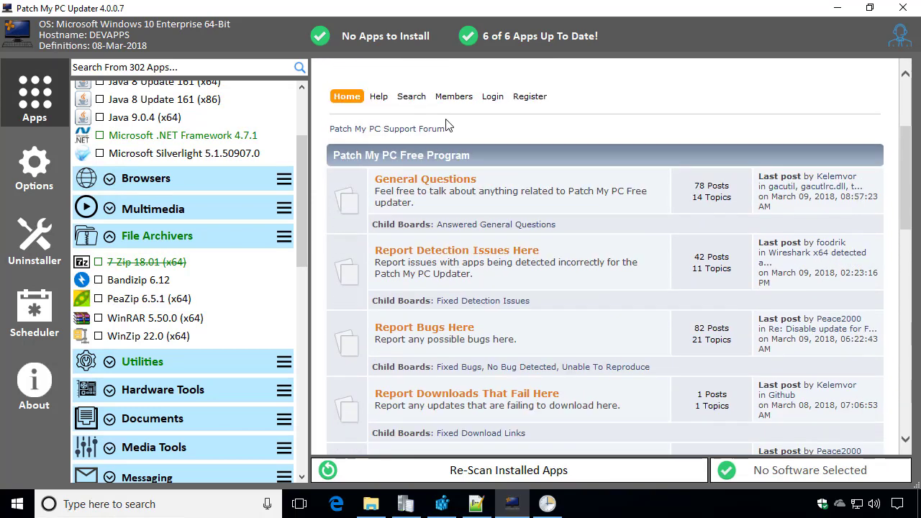
mouse_move(453, 141)
scroll(438, 259, "down", 3)
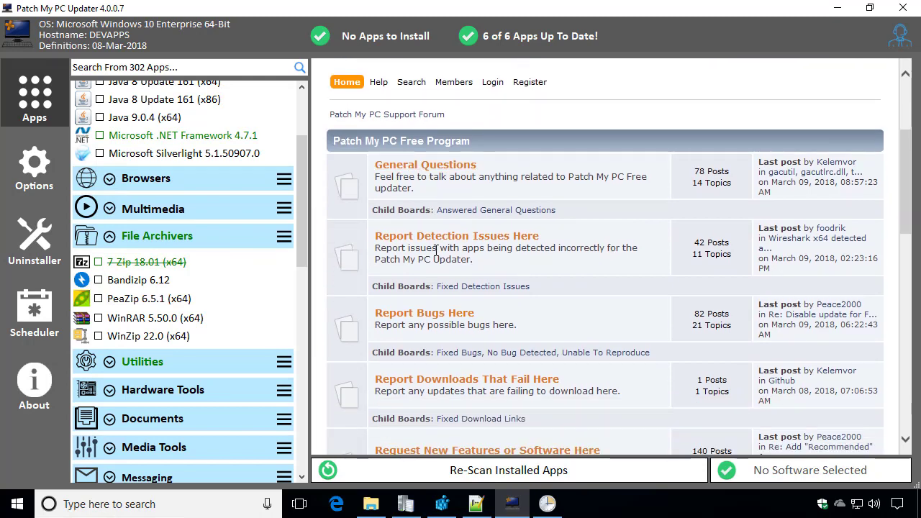
scroll(446, 259, "up", 2)
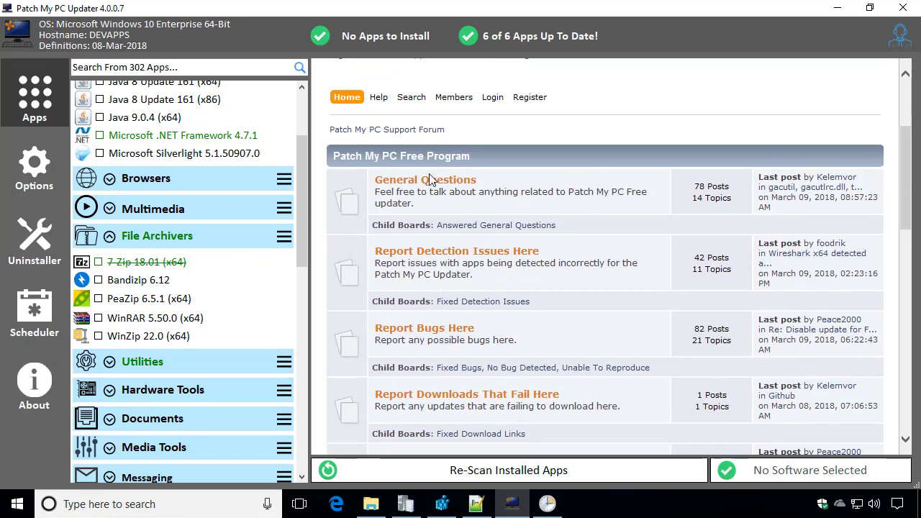
scroll(431, 178, "up", 1)
scroll(437, 177, "up", 2)
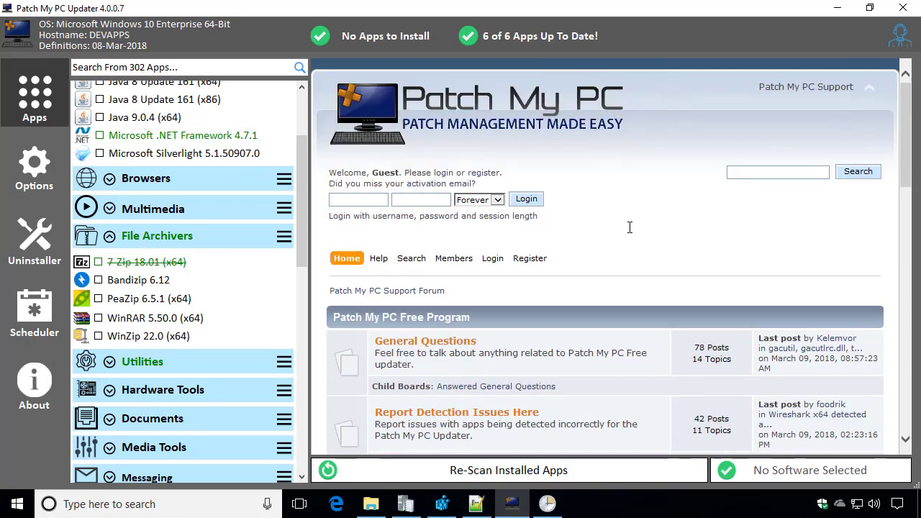